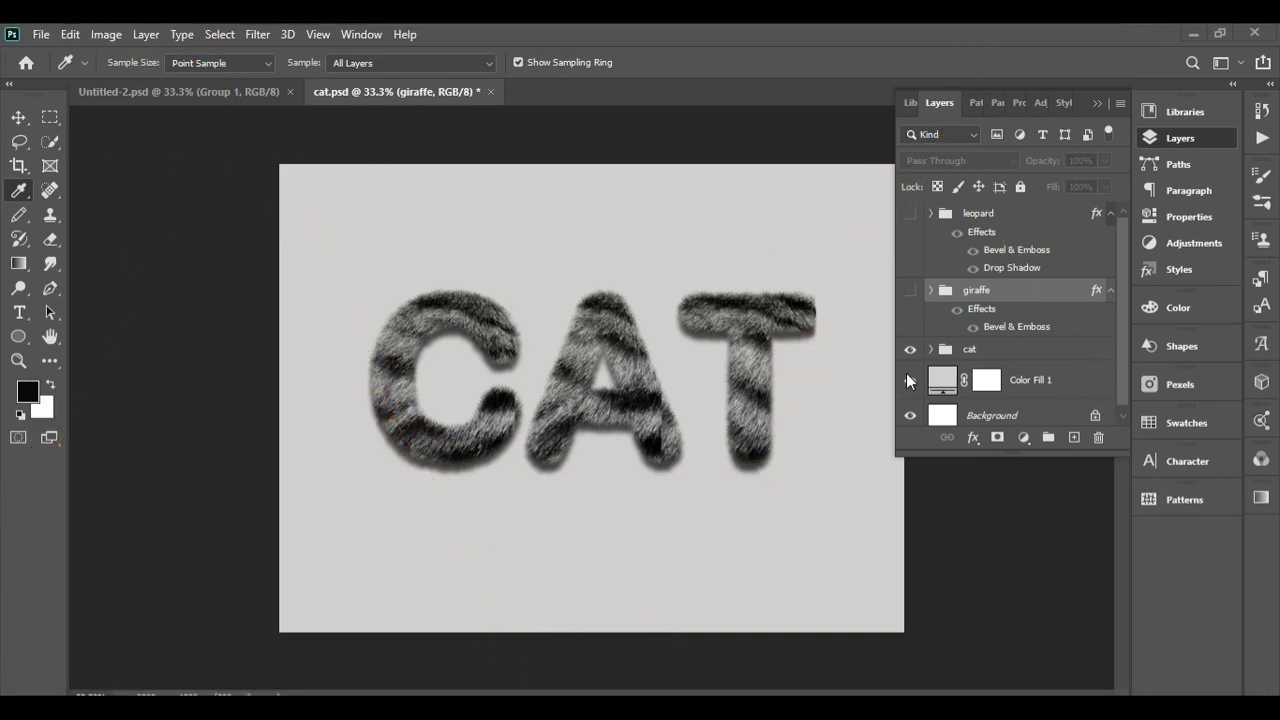
Preview the furry CAT, GIRAFFE and LEOPARD text variants, leaving CAT visible
click(911, 348)
click(911, 348)
click(910, 291)
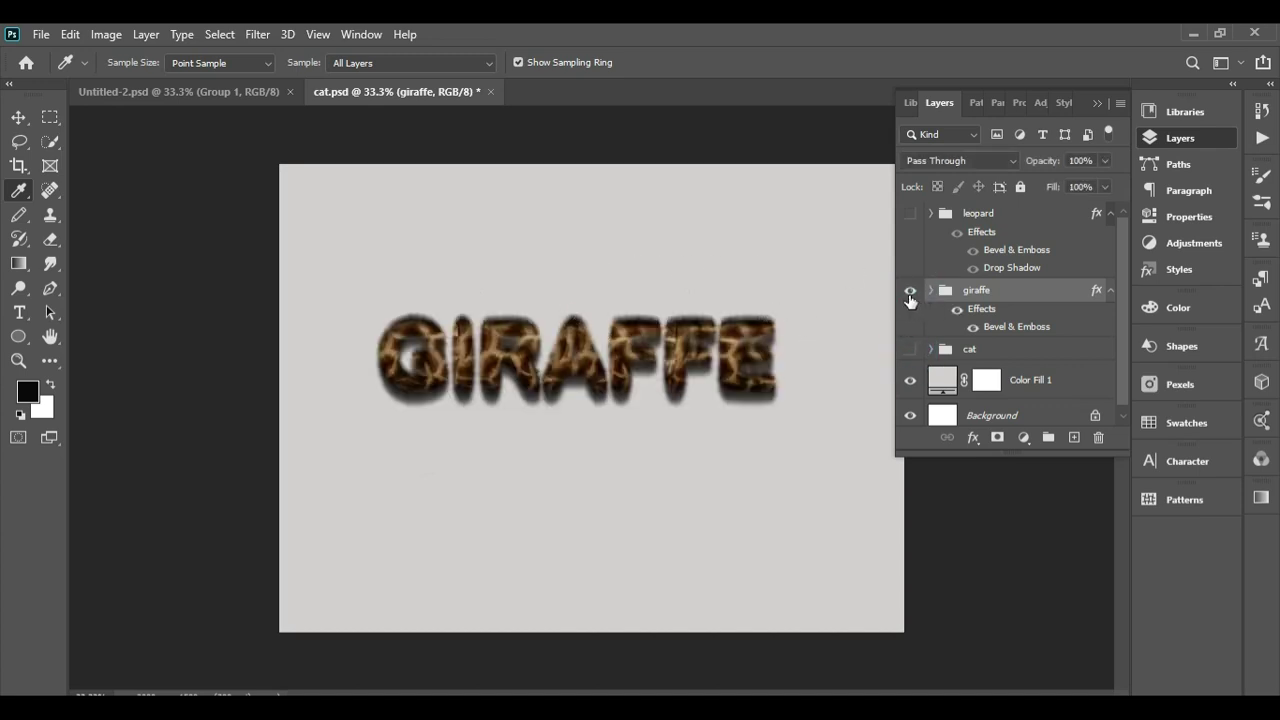
click(909, 291)
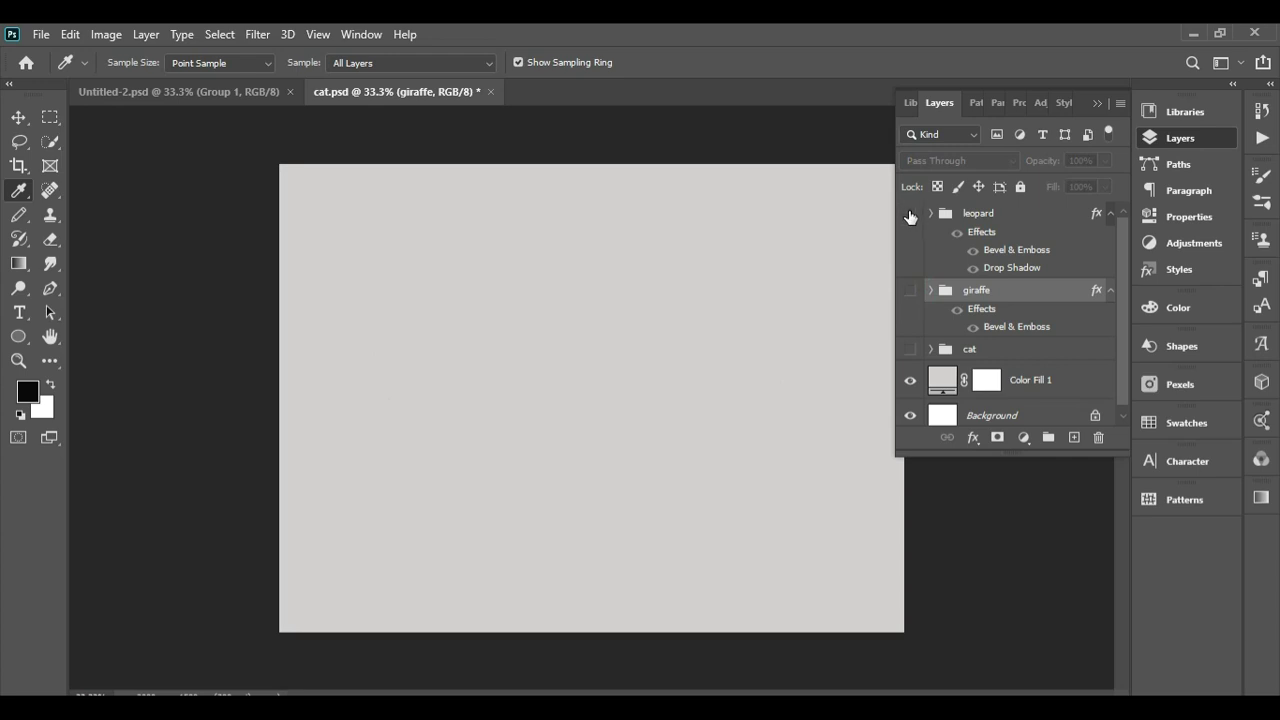
click(910, 214)
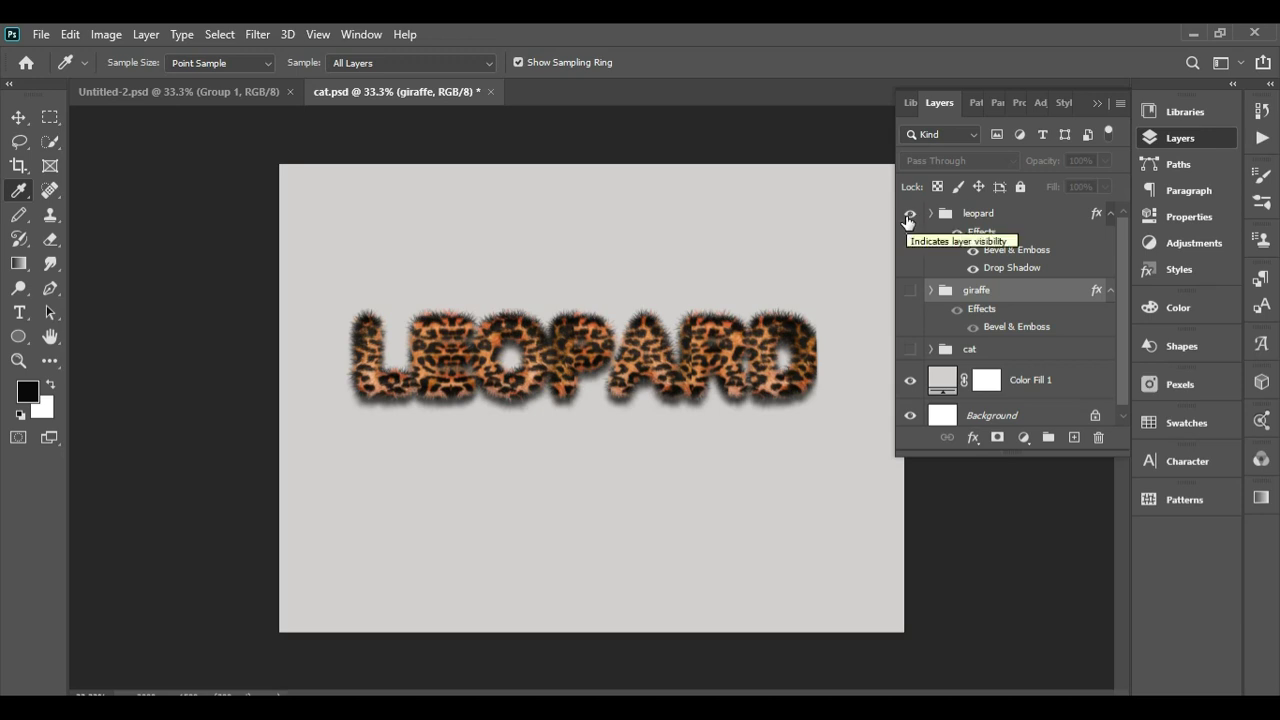
click(914, 211)
click(910, 348)
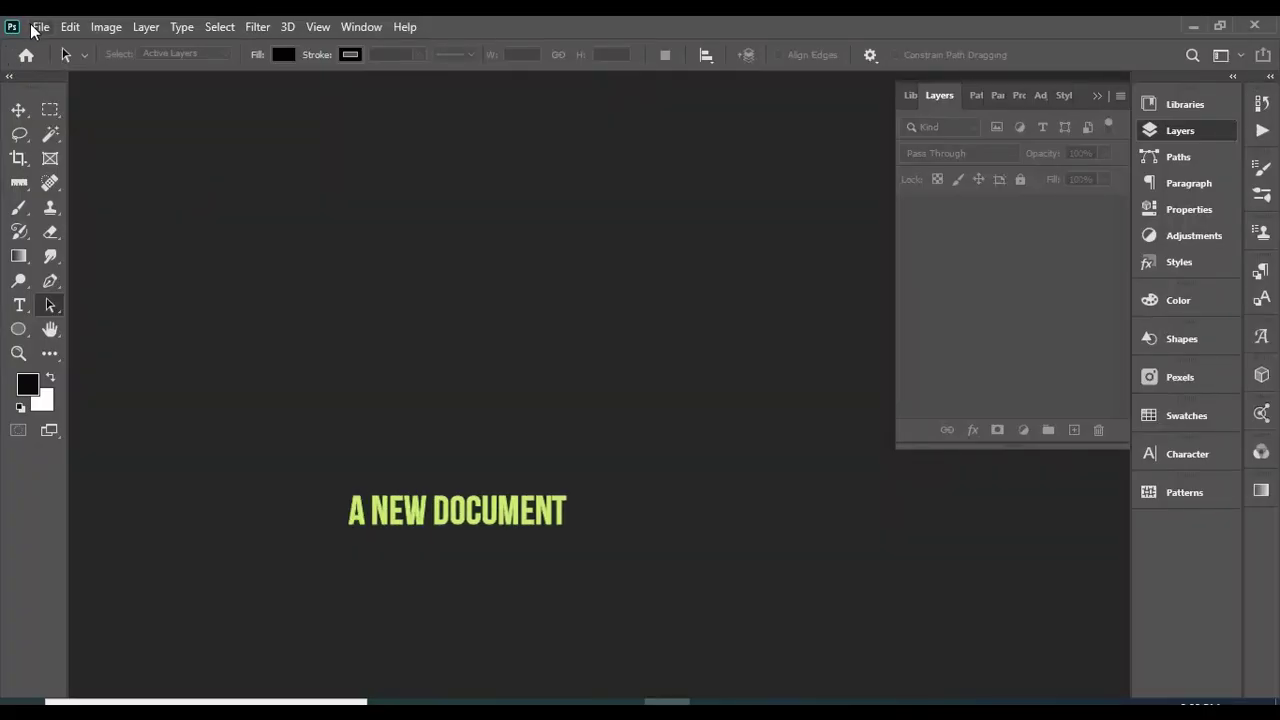
Create a new 200 × 200 px document at 300 ppi
click(41, 27)
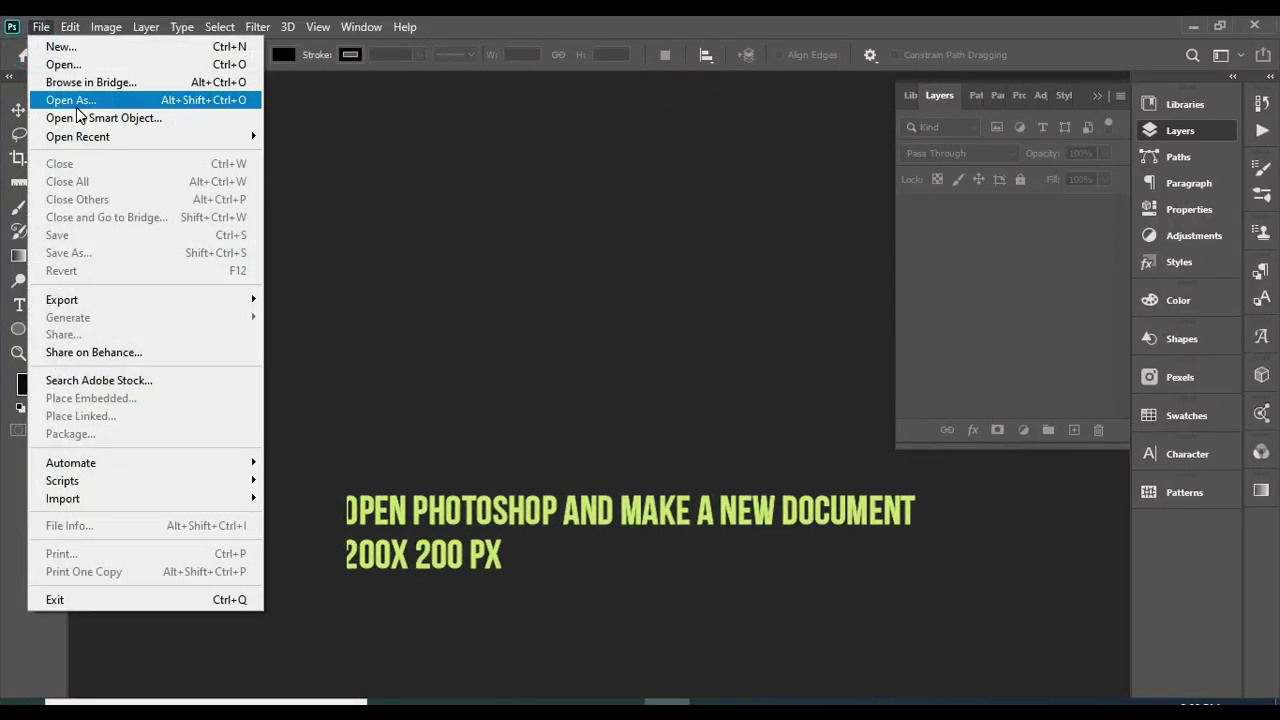
click(91, 48)
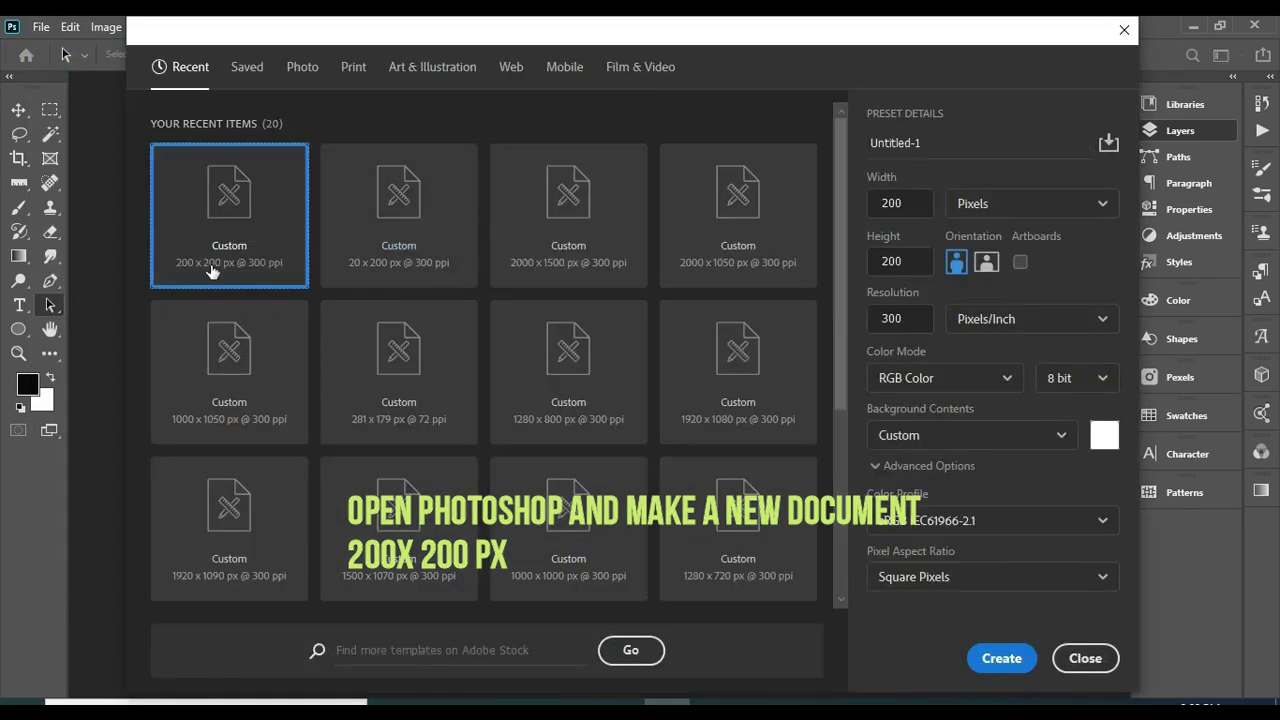
click(897, 203)
click(891, 263)
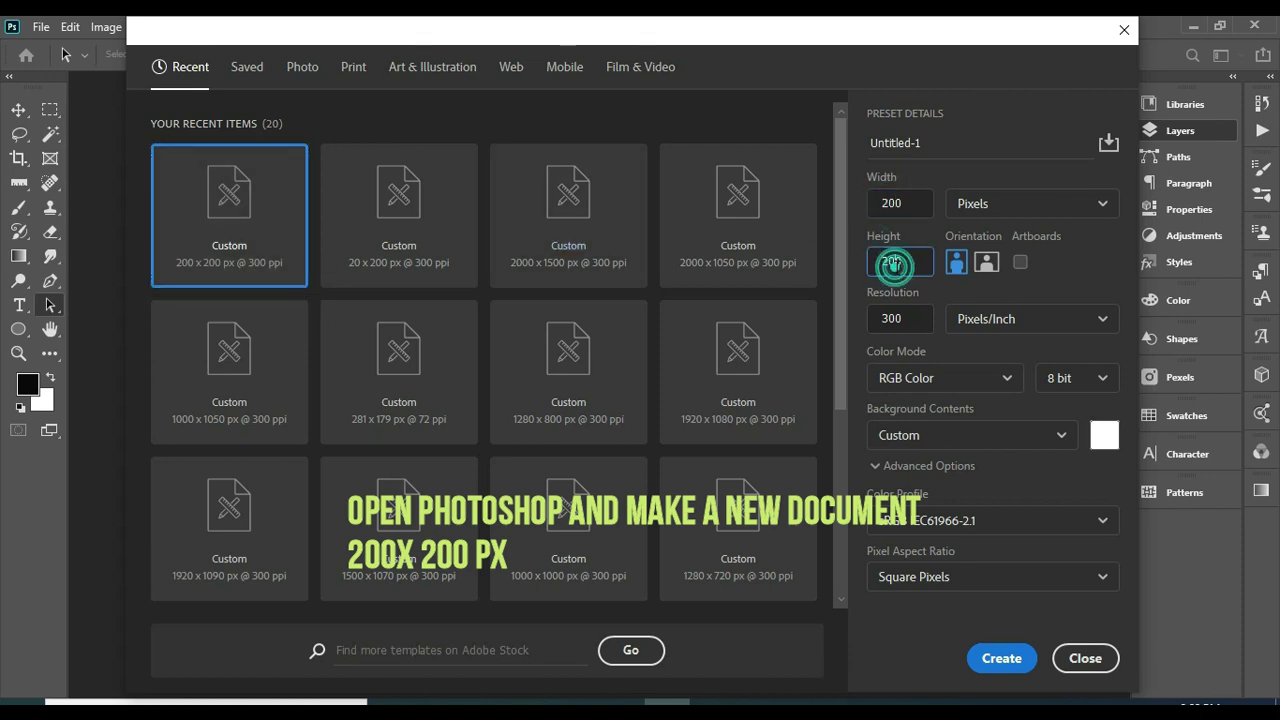
click(995, 656)
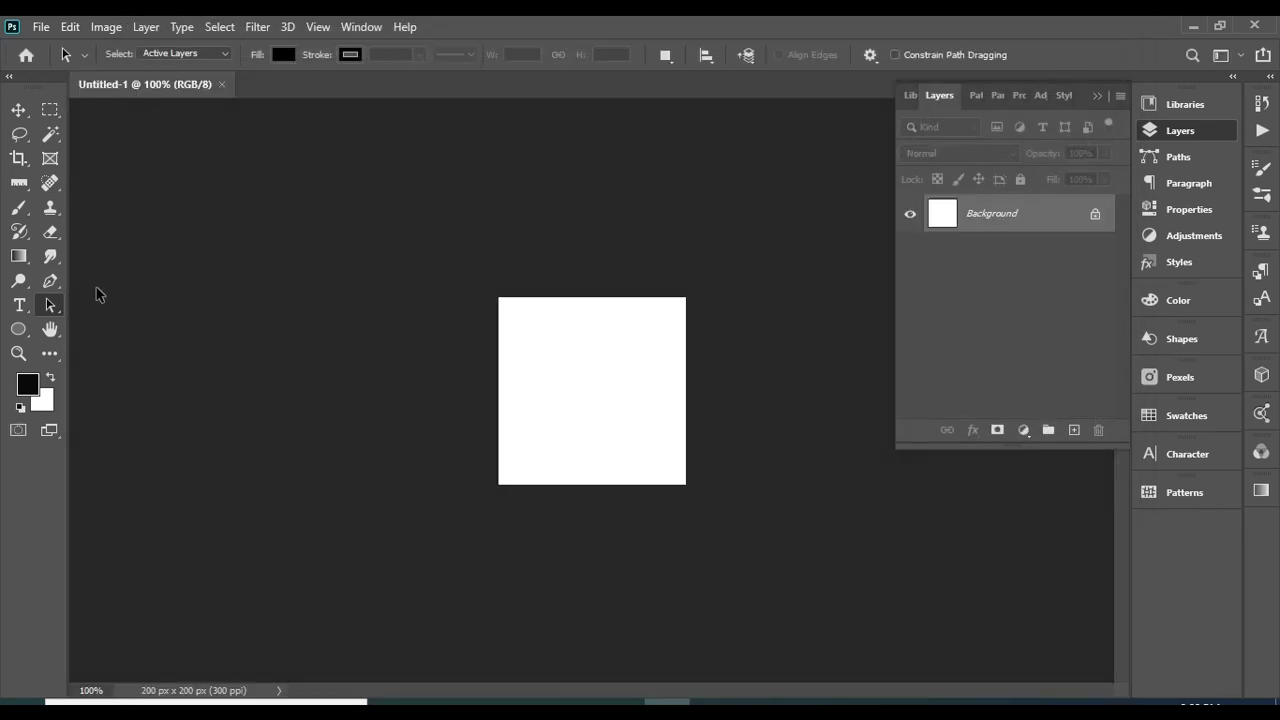
Choose the Grass brush preset and tilt its tip to 19°
click(19, 208)
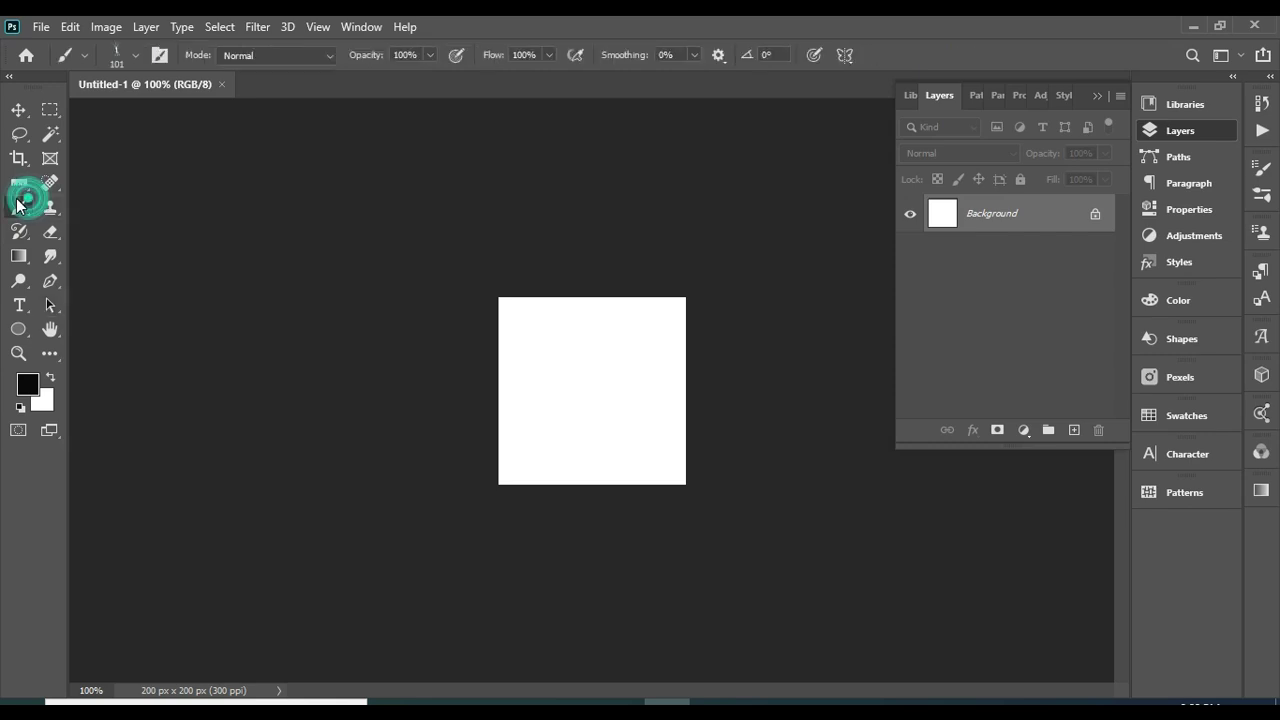
click(134, 56)
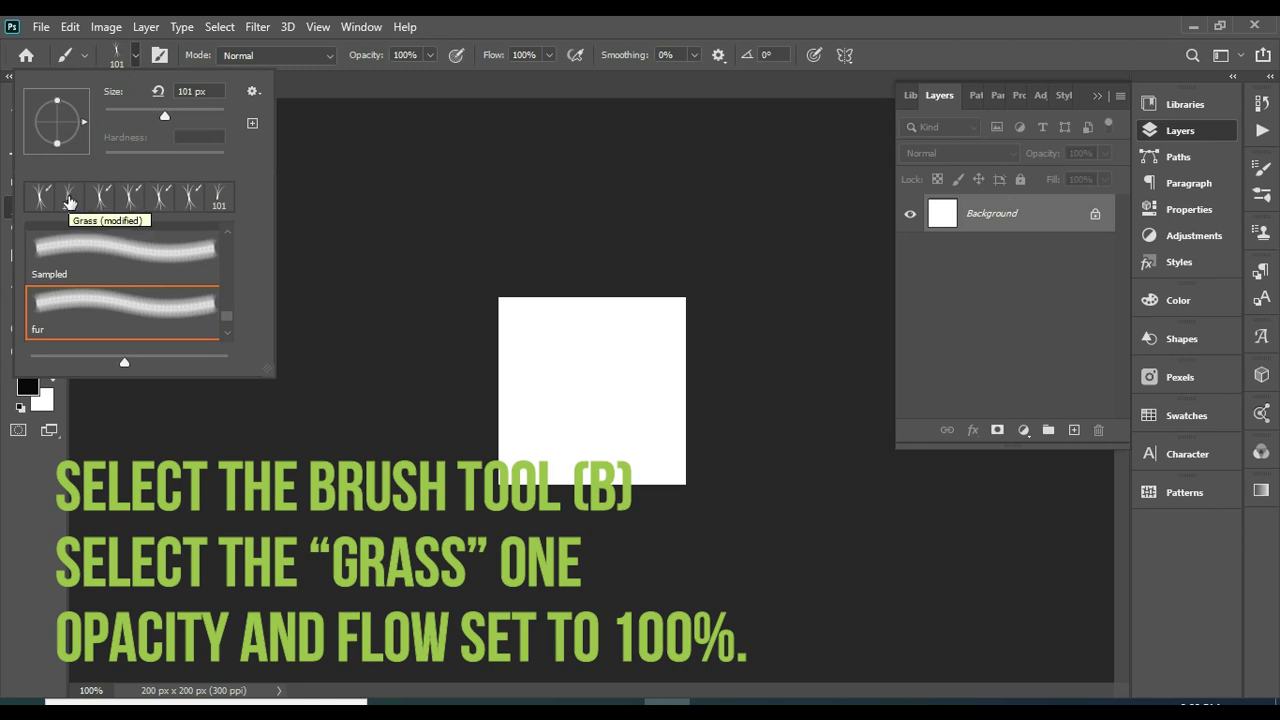
click(69, 201)
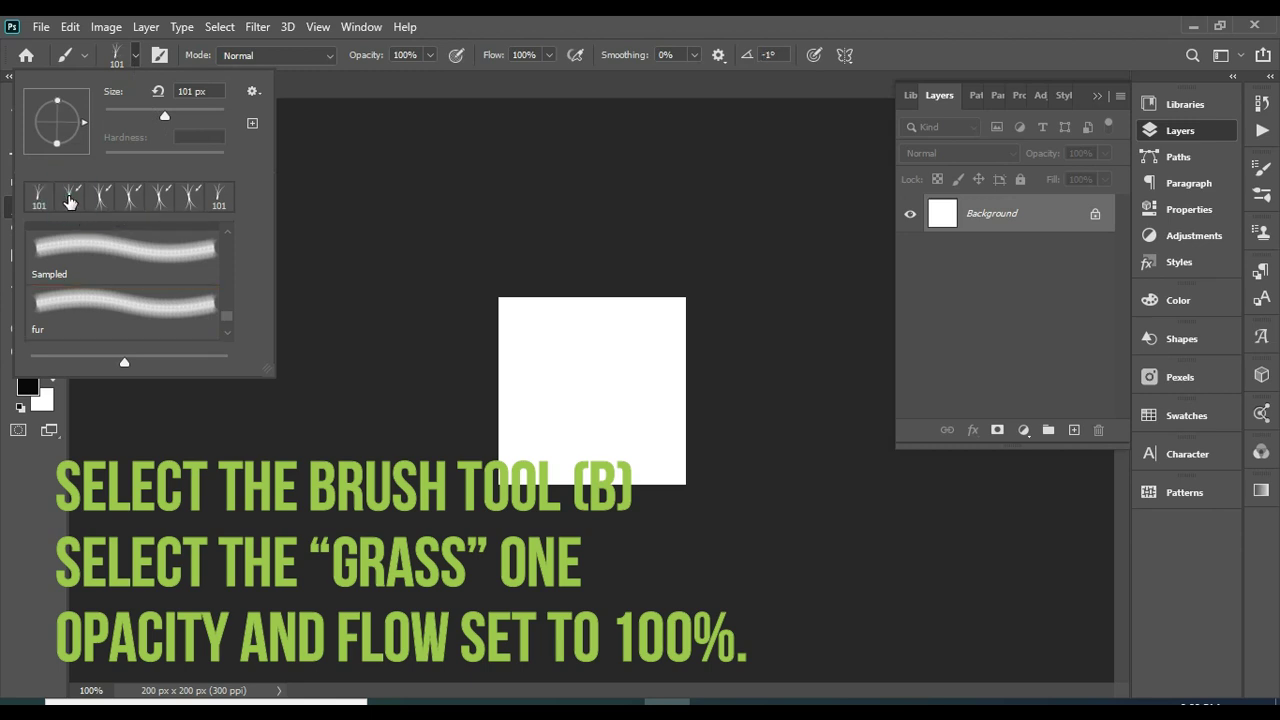
drag(80, 122, 83, 114)
Add an empty Layer 1 and set the brush size to 177 px
click(1075, 432)
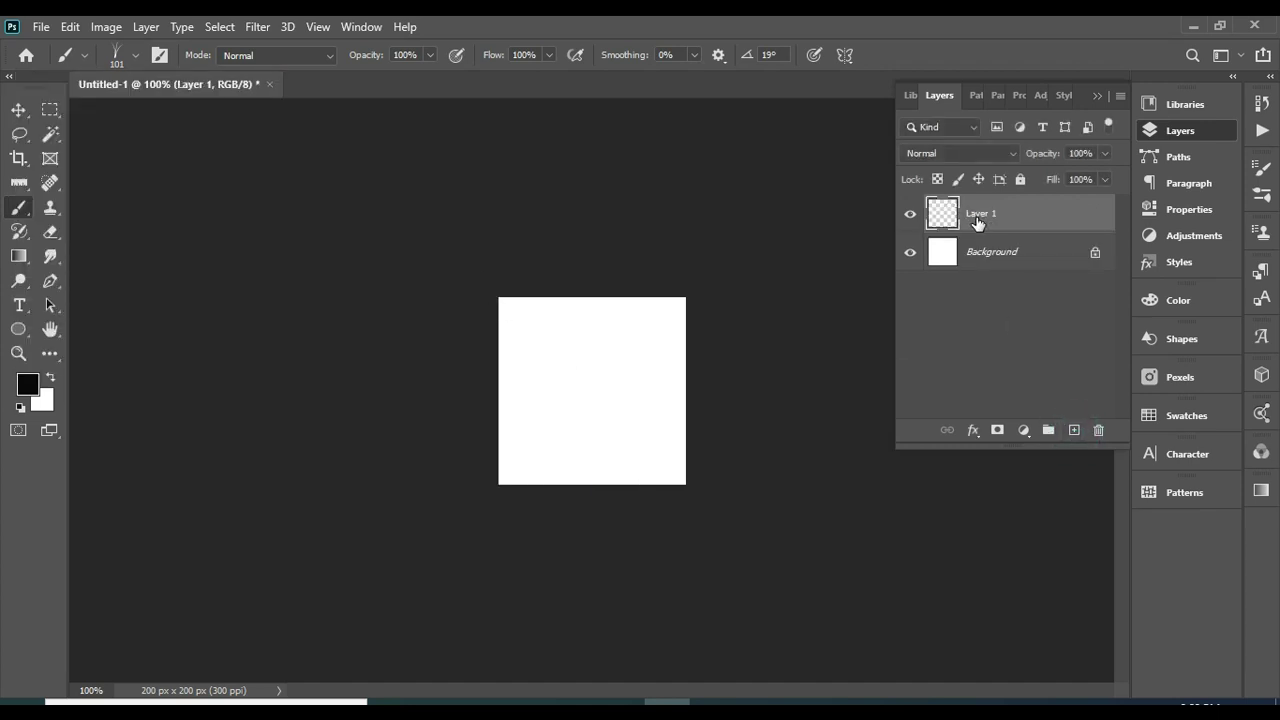
click(130, 64)
click(188, 110)
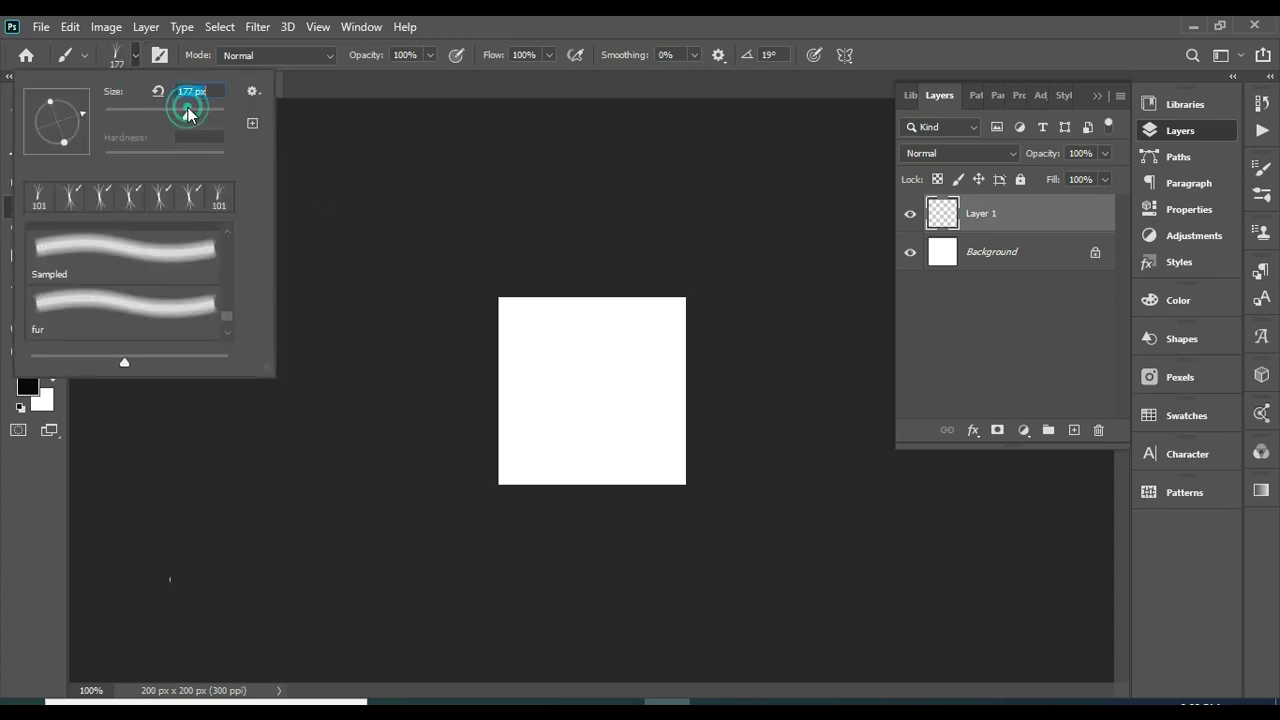
click(983, 341)
Select Layer 1, paint some test grass strokes, then undo them
click(983, 341)
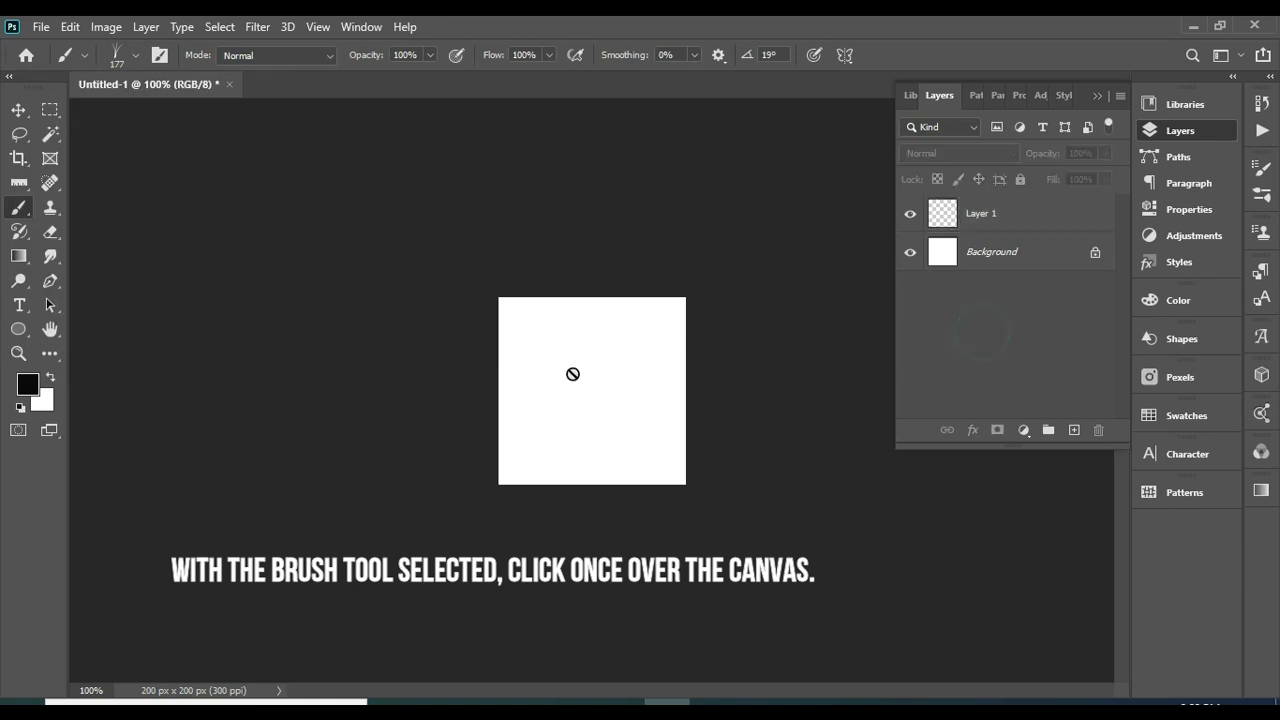
click(983, 213)
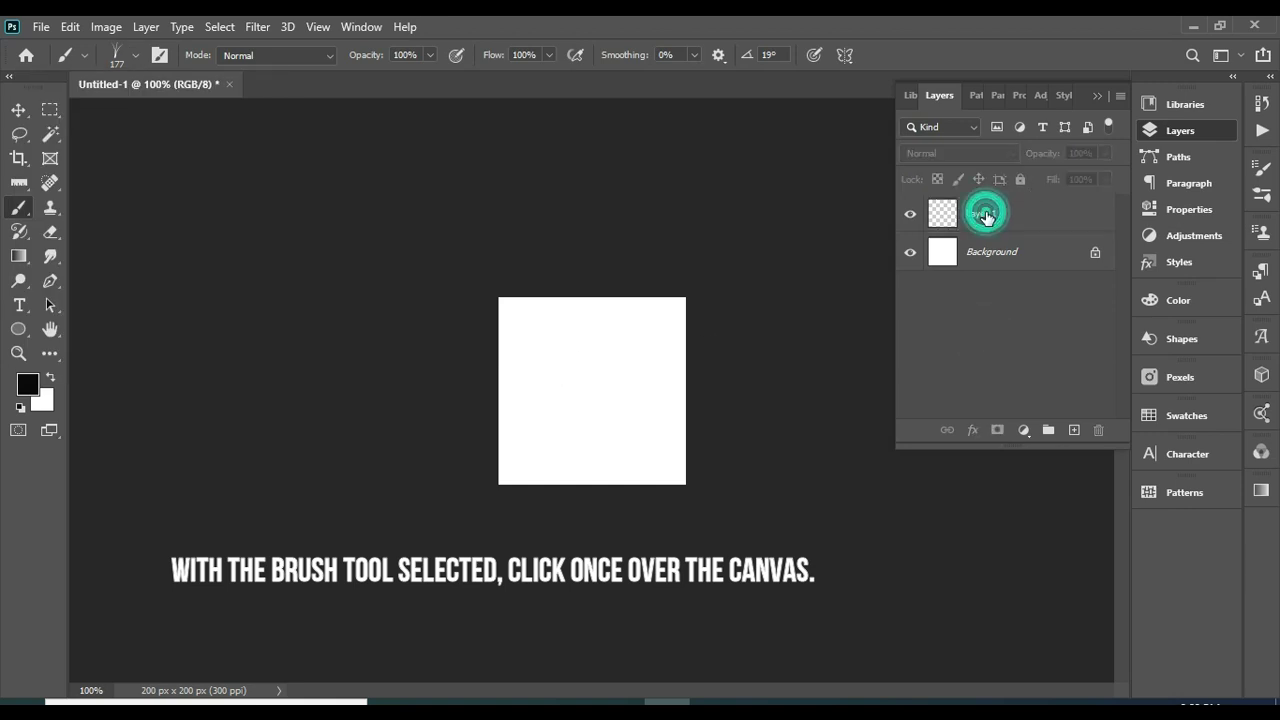
click(602, 371)
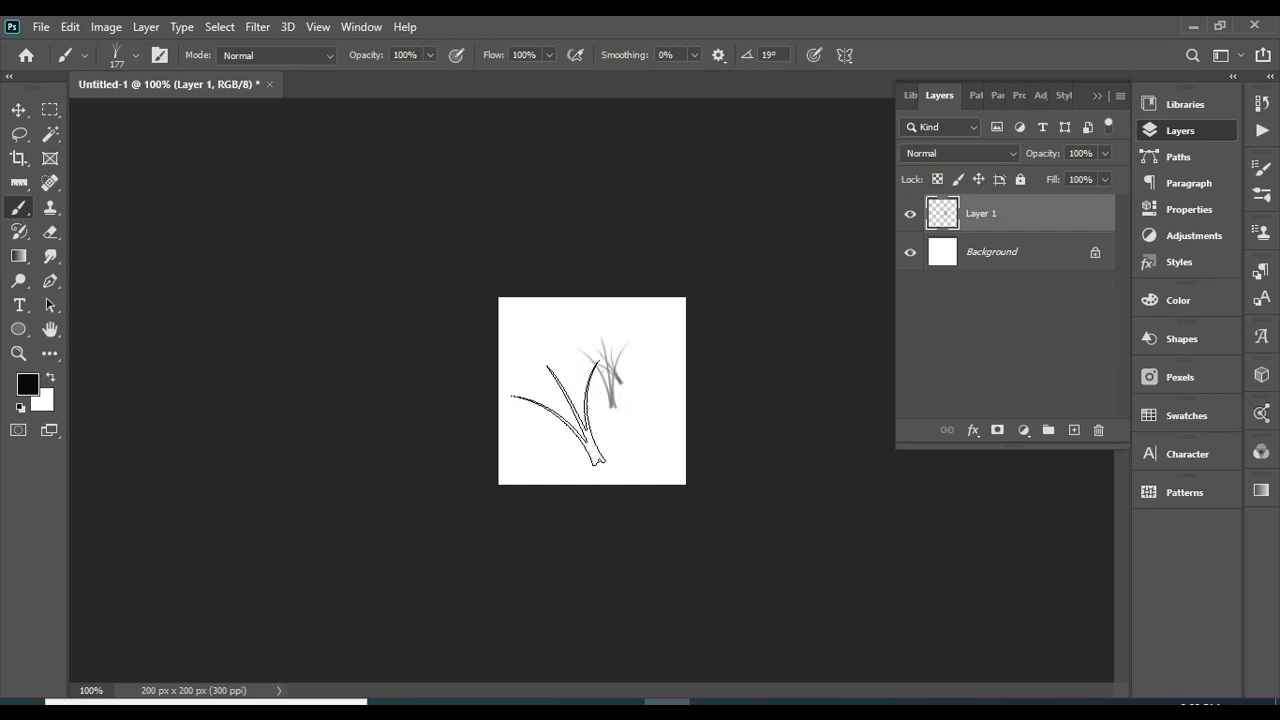
drag(587, 394, 600, 371)
click(606, 372)
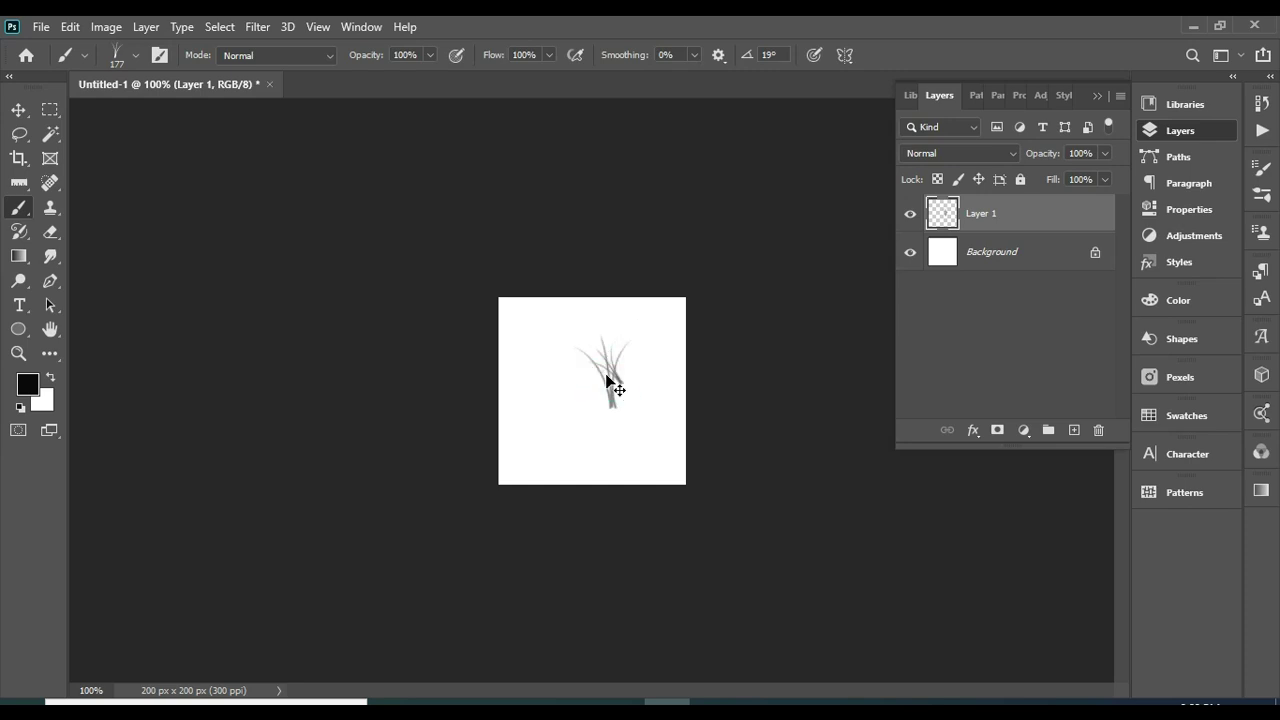
key(ctrl+z)
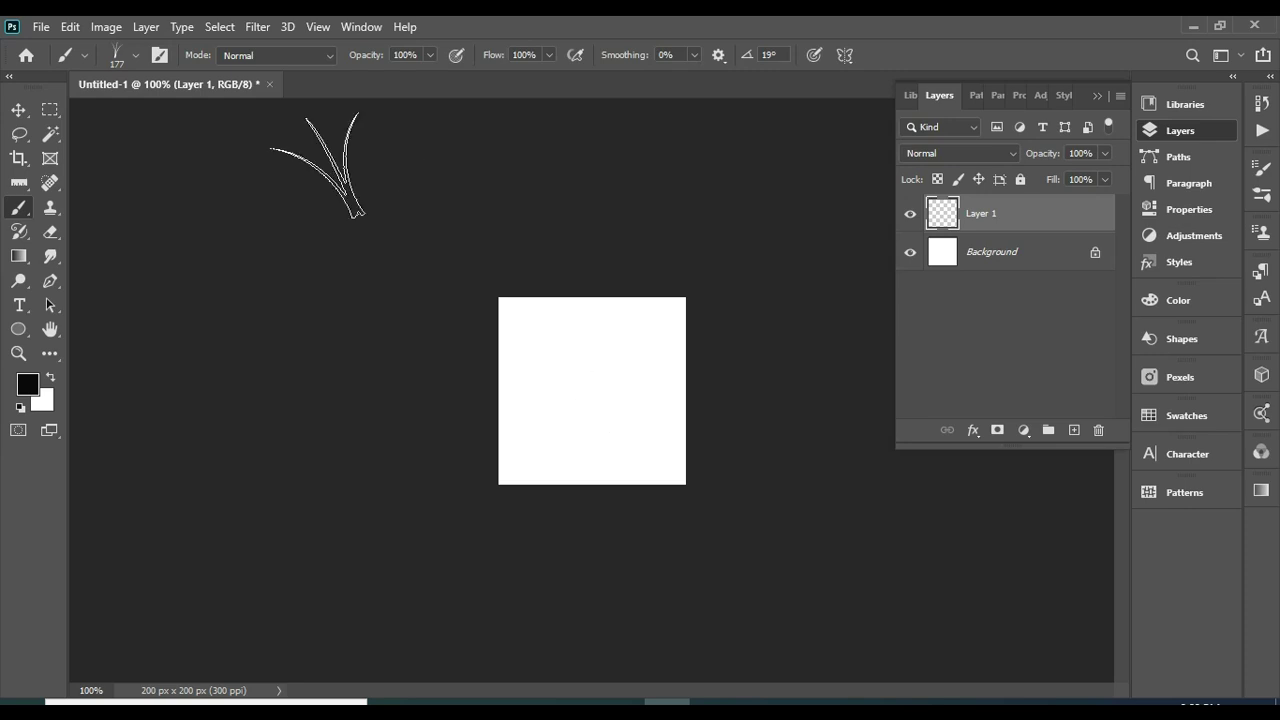
Set the brush angle to -2° and size to 100 px, then stamp one grass tuft near the centre
click(157, 56)
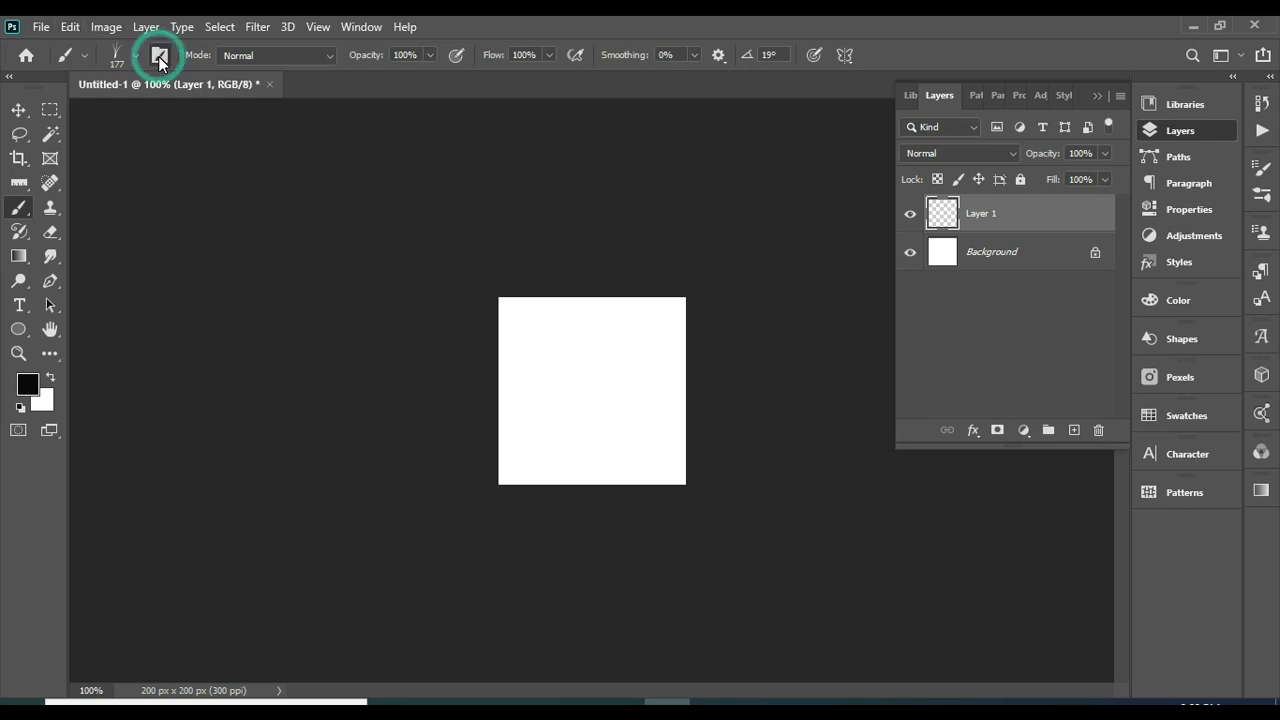
click(157, 56)
click(138, 59)
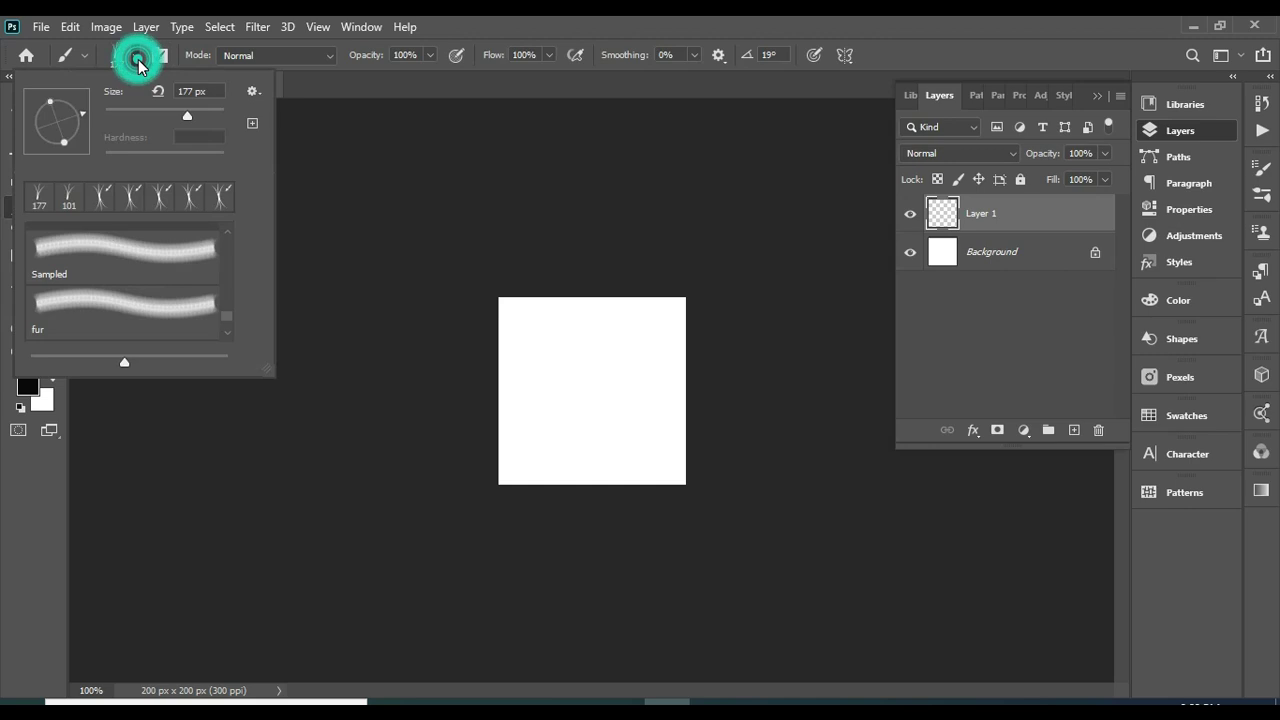
click(81, 123)
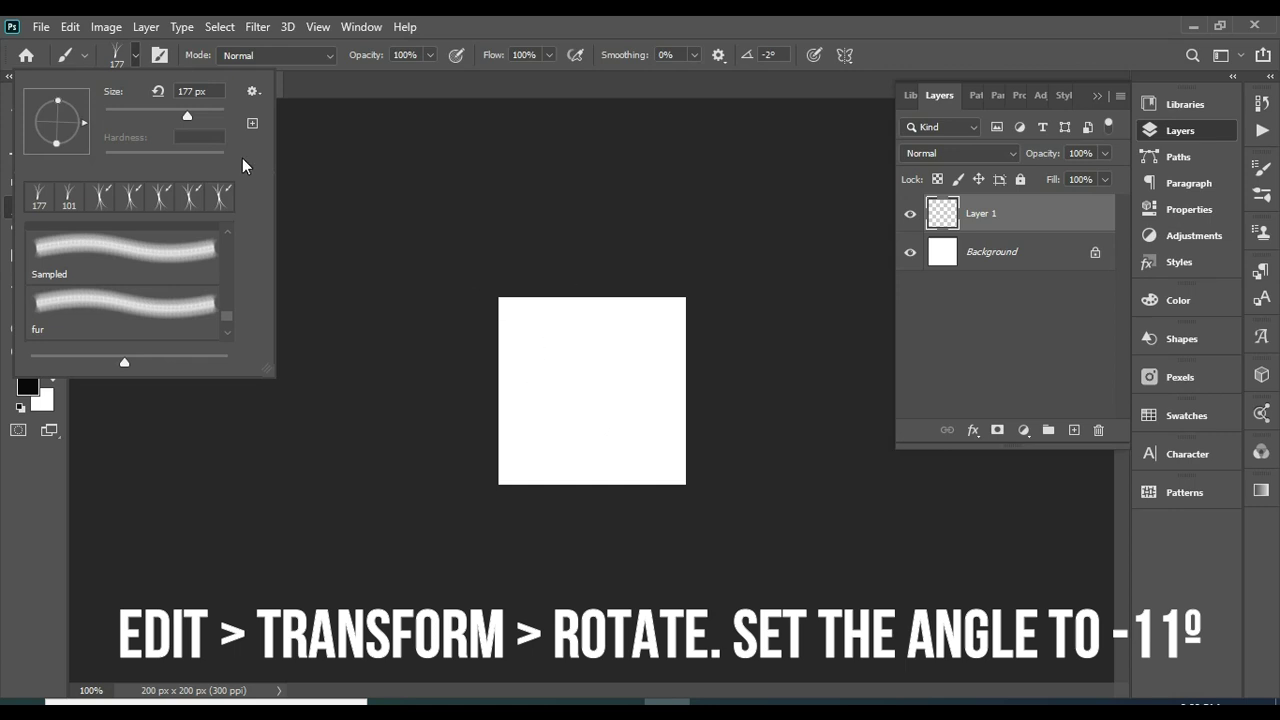
click(147, 112)
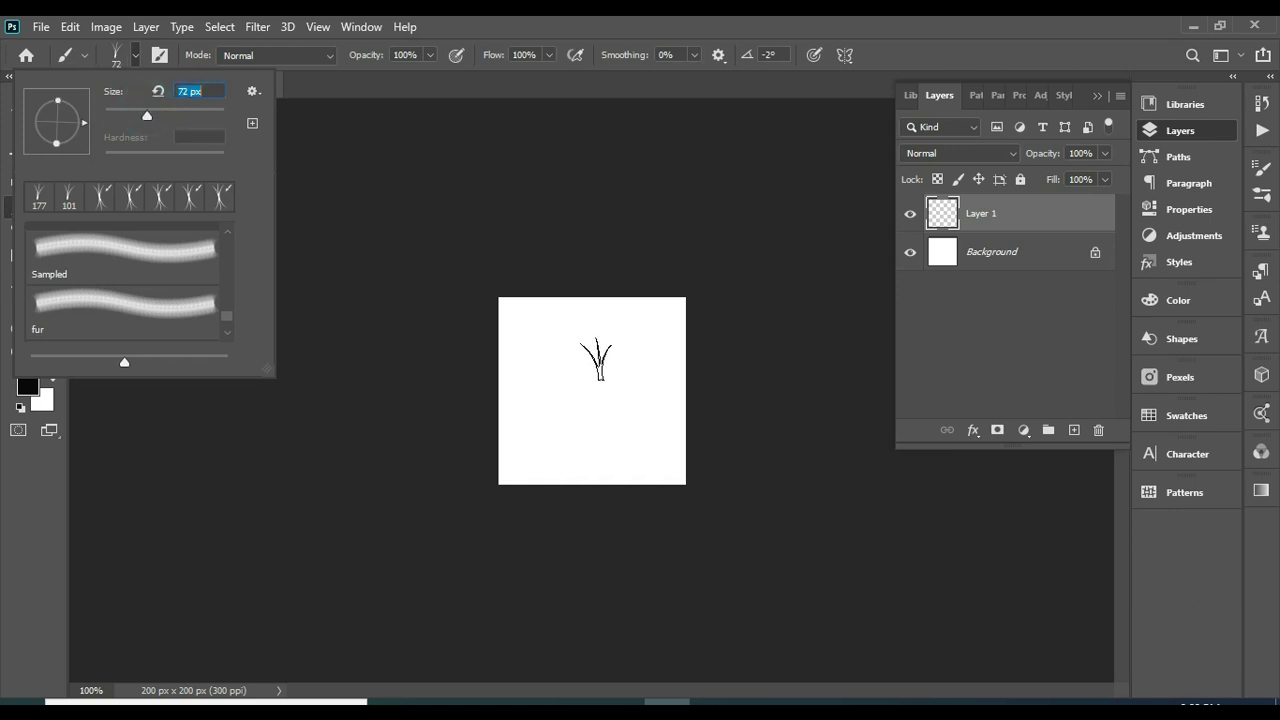
click(164, 112)
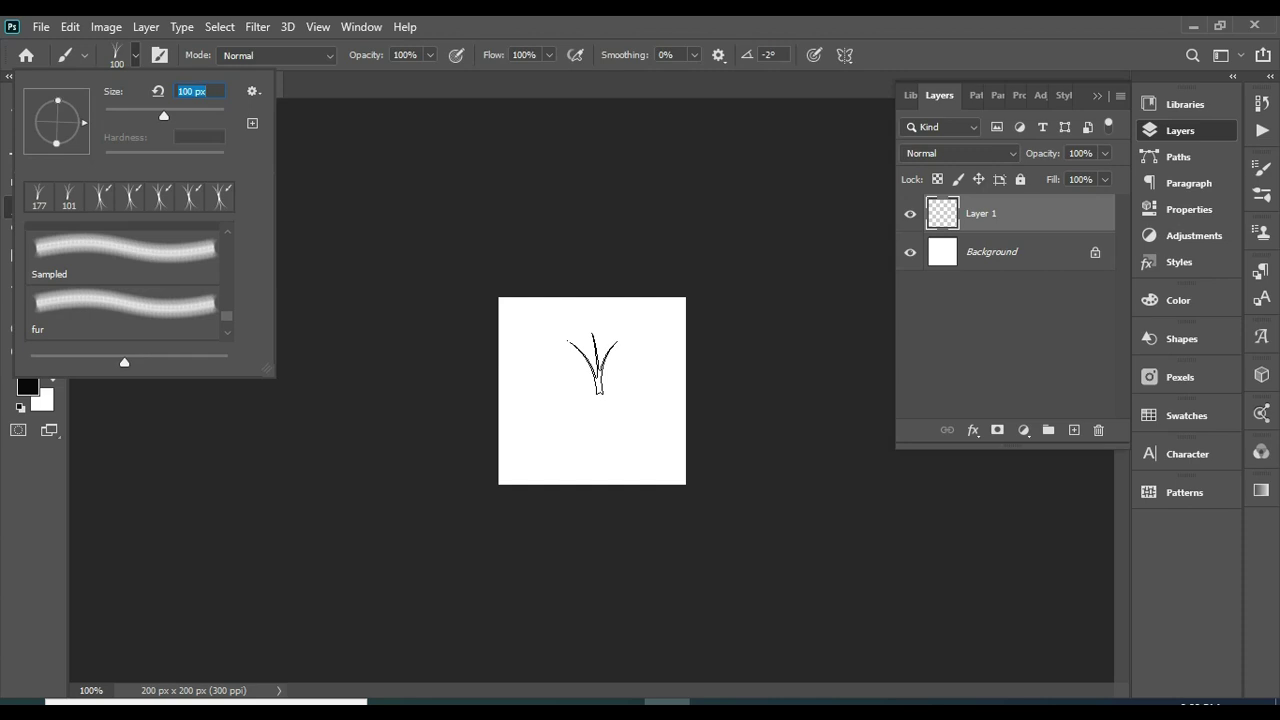
click(595, 365)
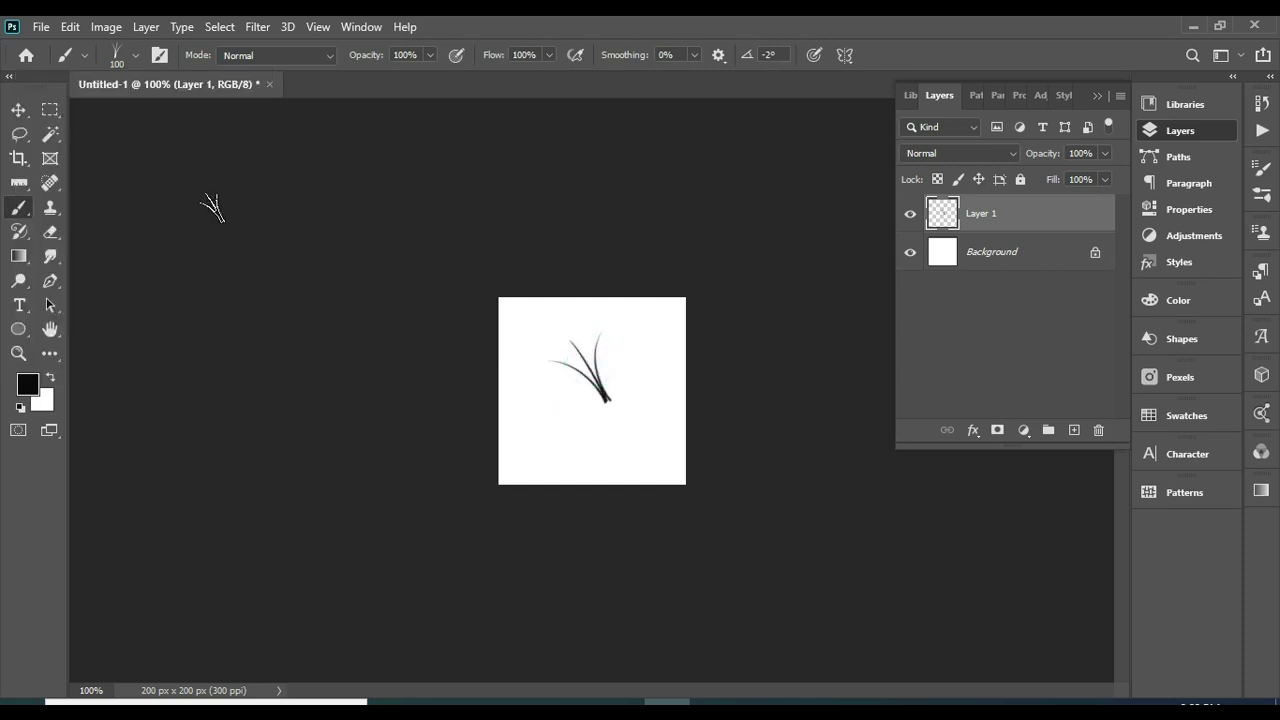
click(70, 26)
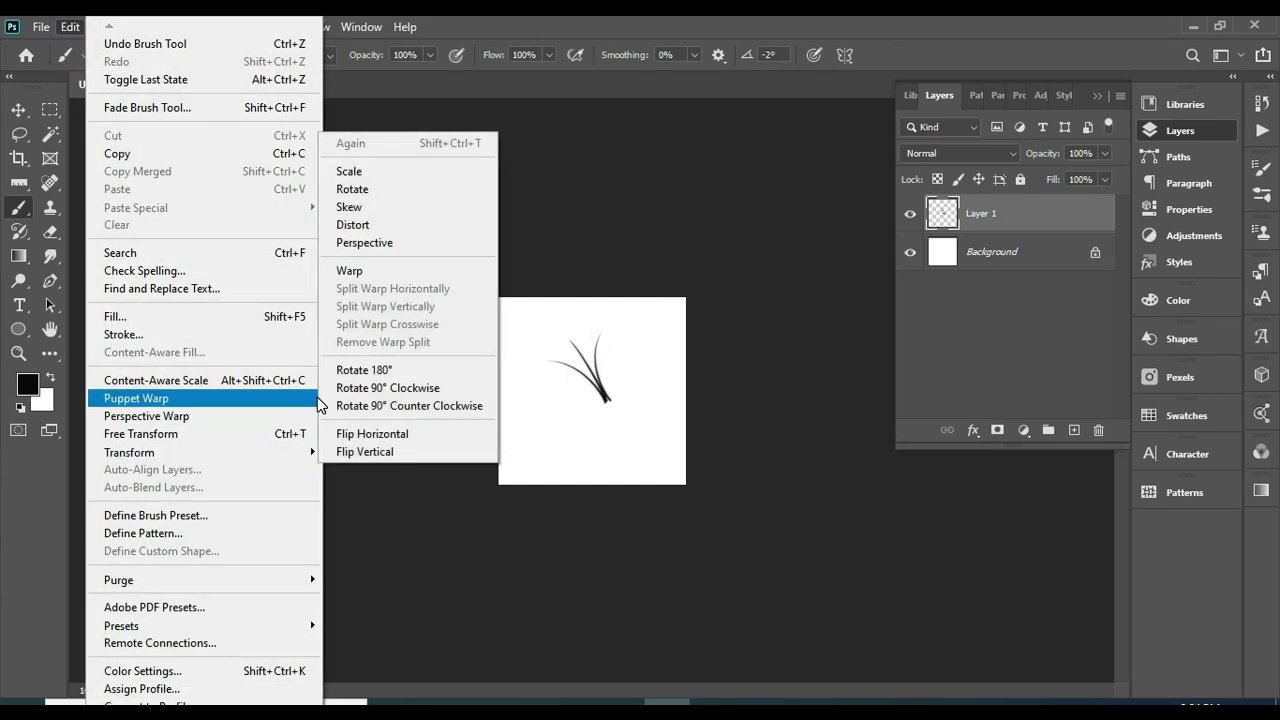
mouse_move(200, 452)
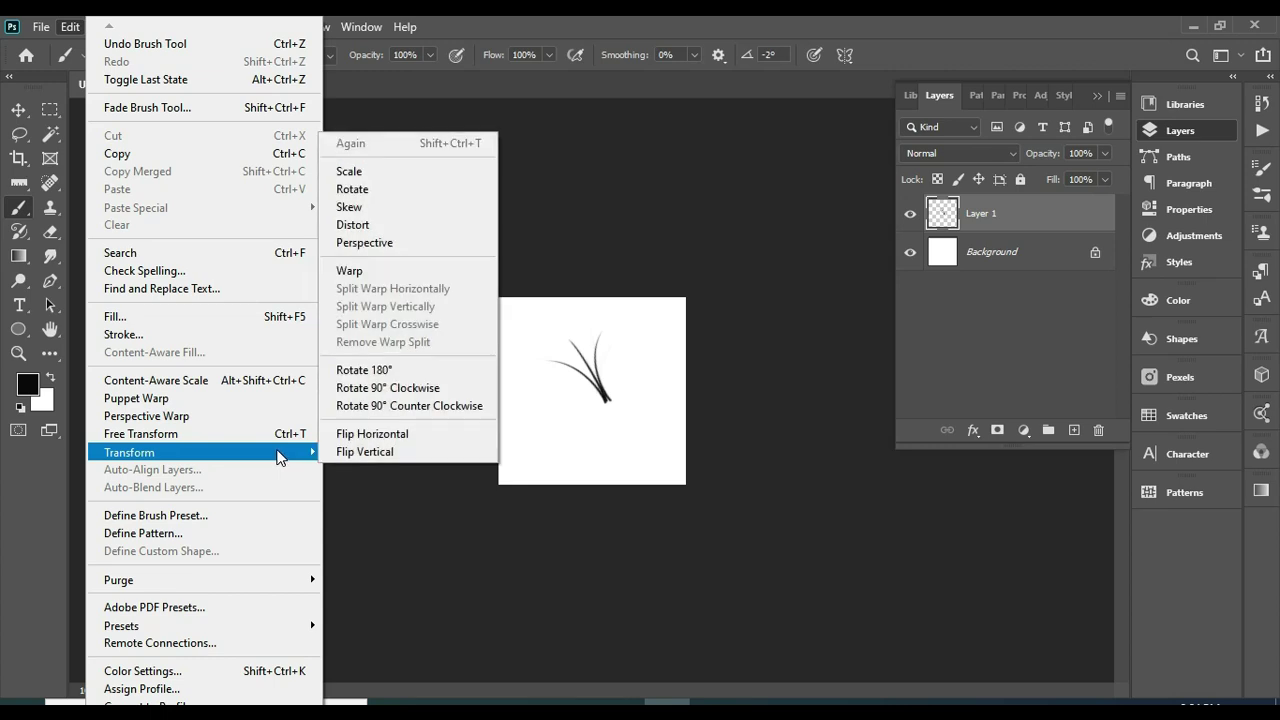
Rotate the grass blades on Layer 1 about 37.5° so the tuft stands upright
click(260, 434)
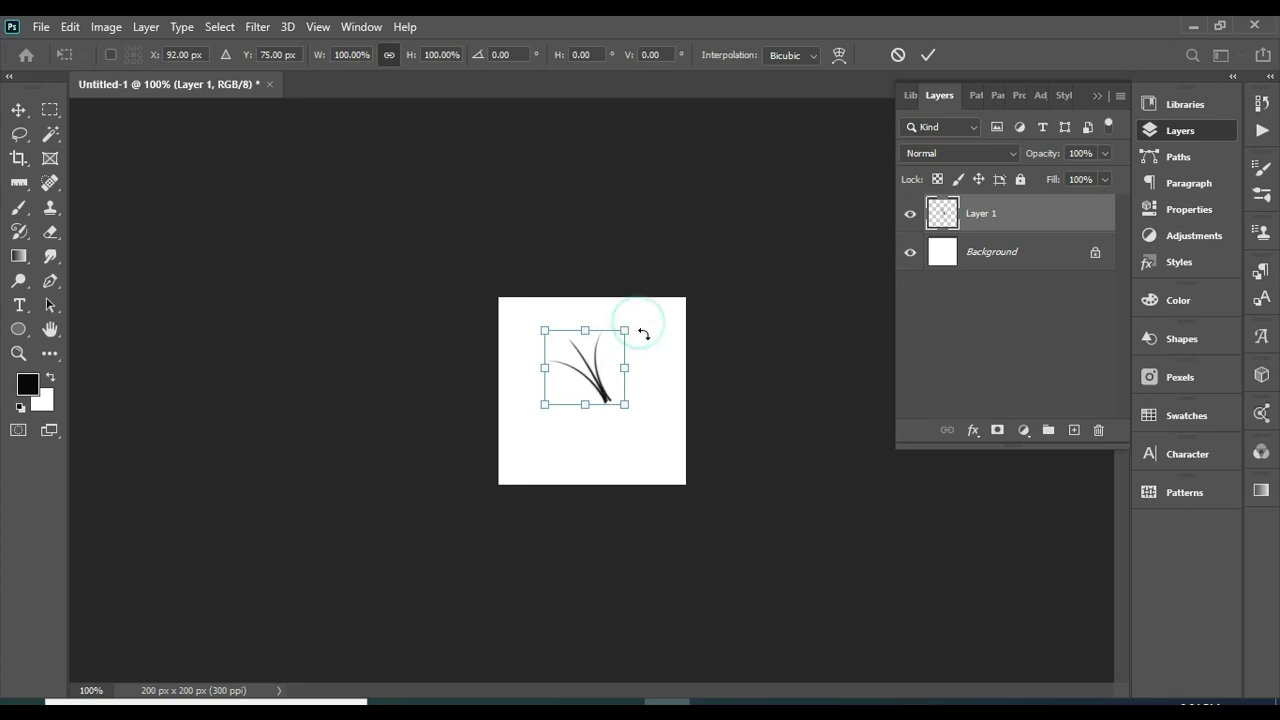
drag(650, 331, 647, 364)
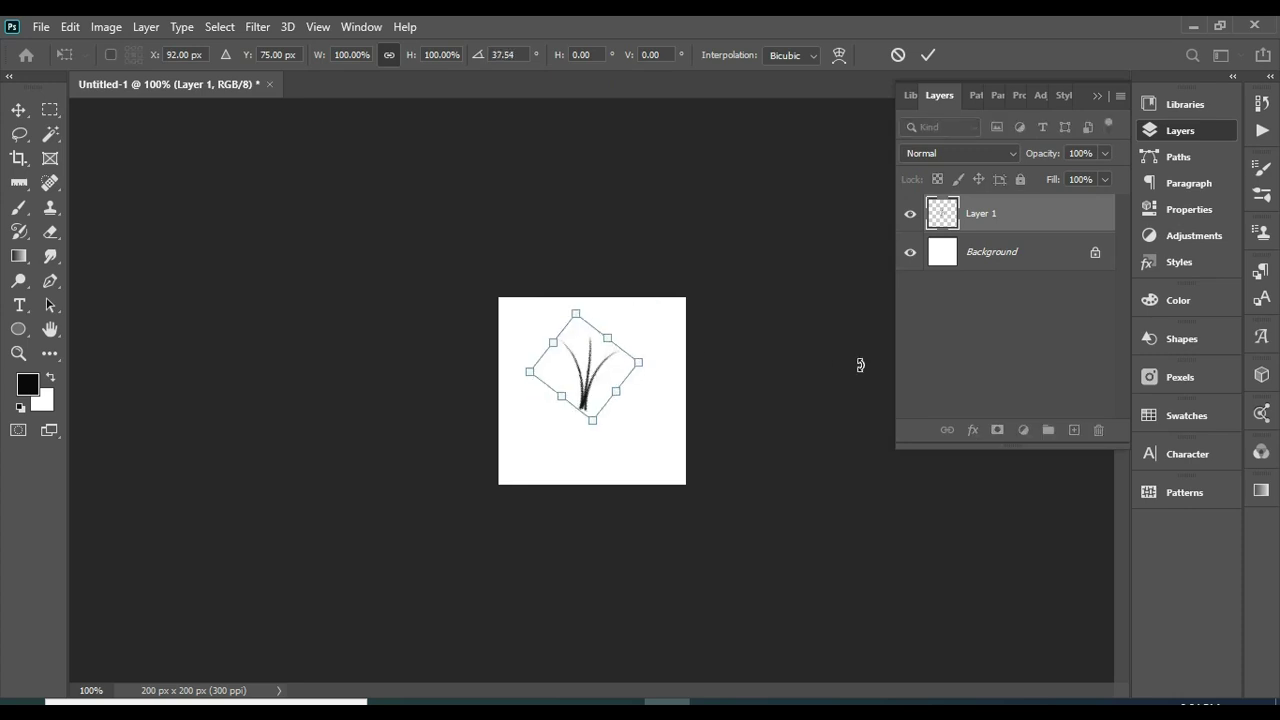
key(Return)
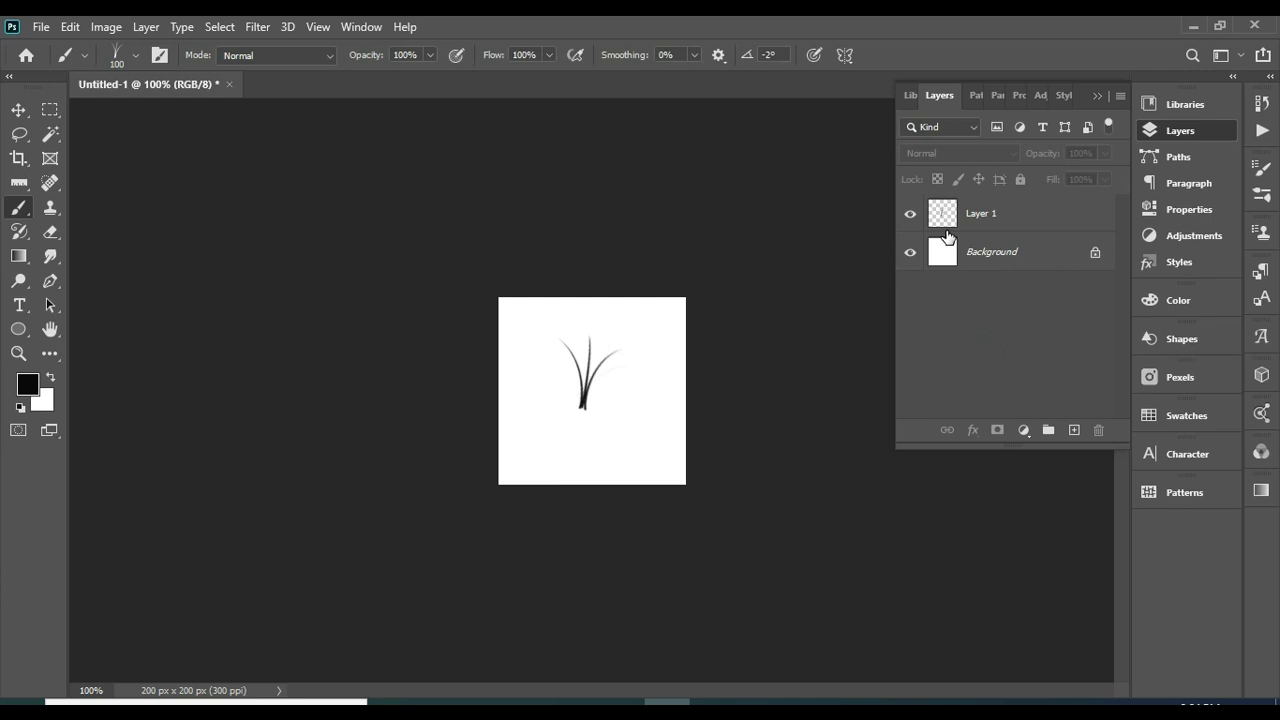
Duplicate the grass stroke onto a new layer with the Move tool active
click(945, 226)
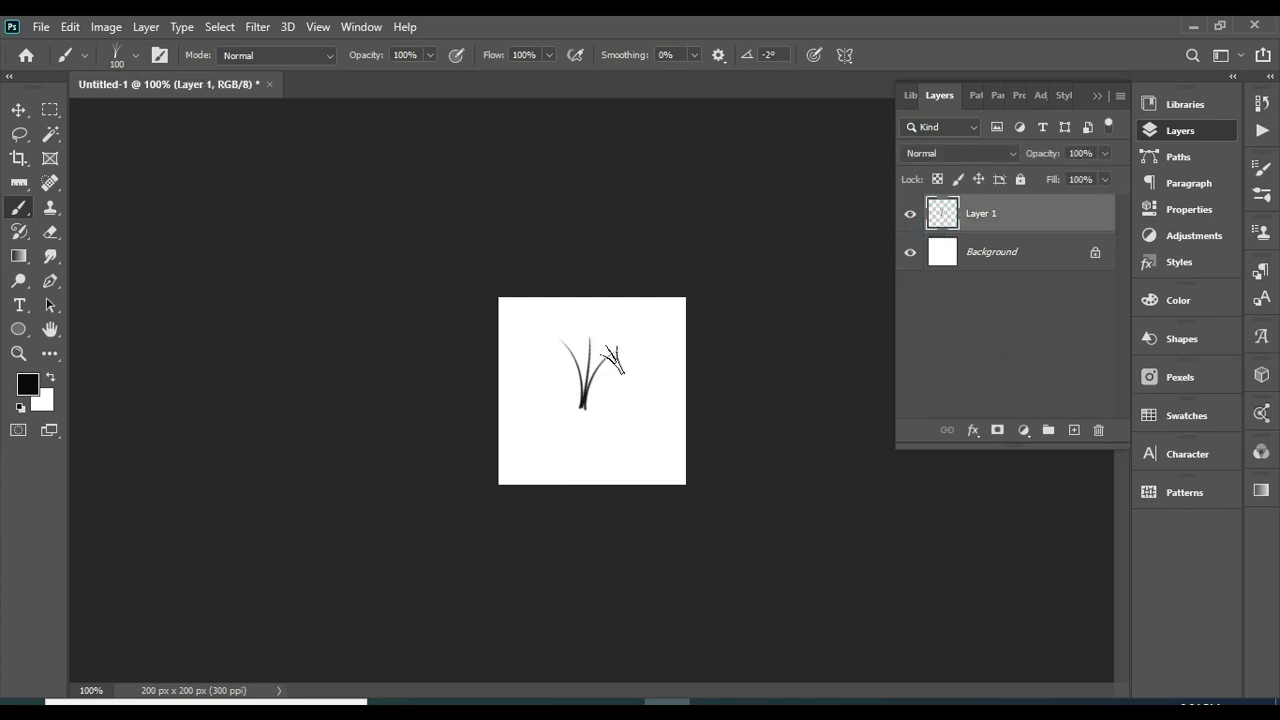
click(18, 109)
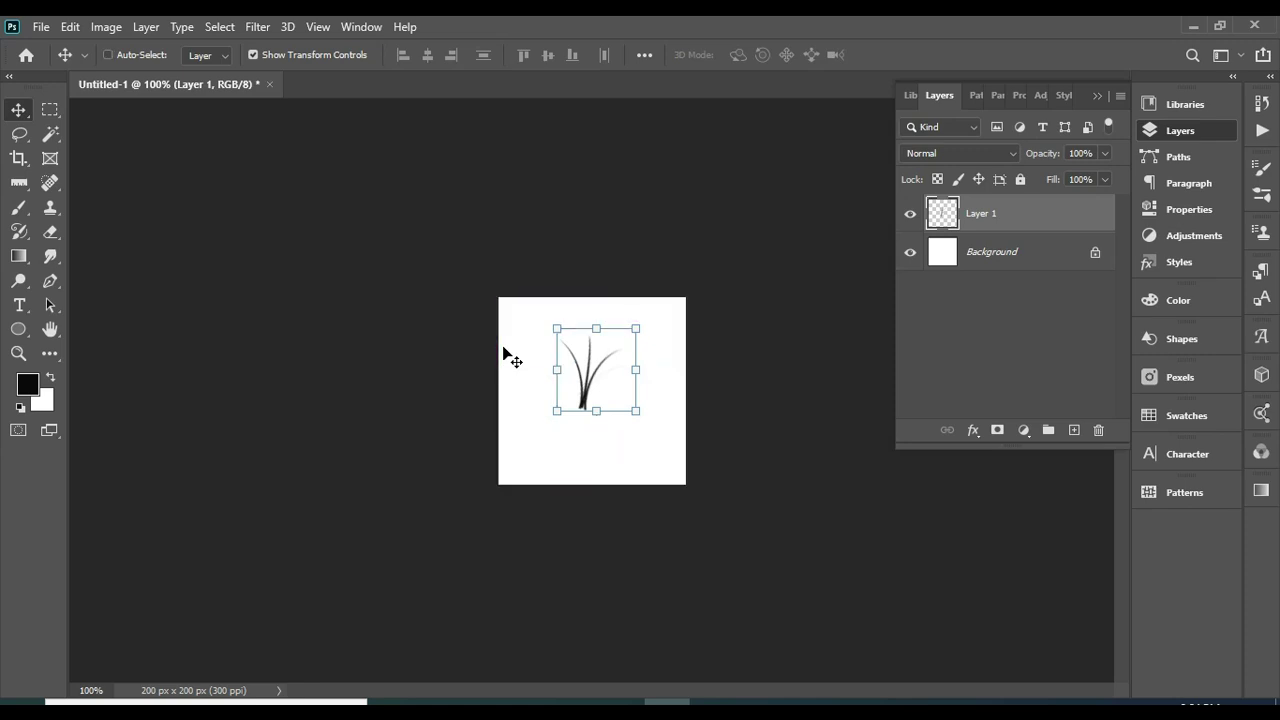
key(ctrl+v)
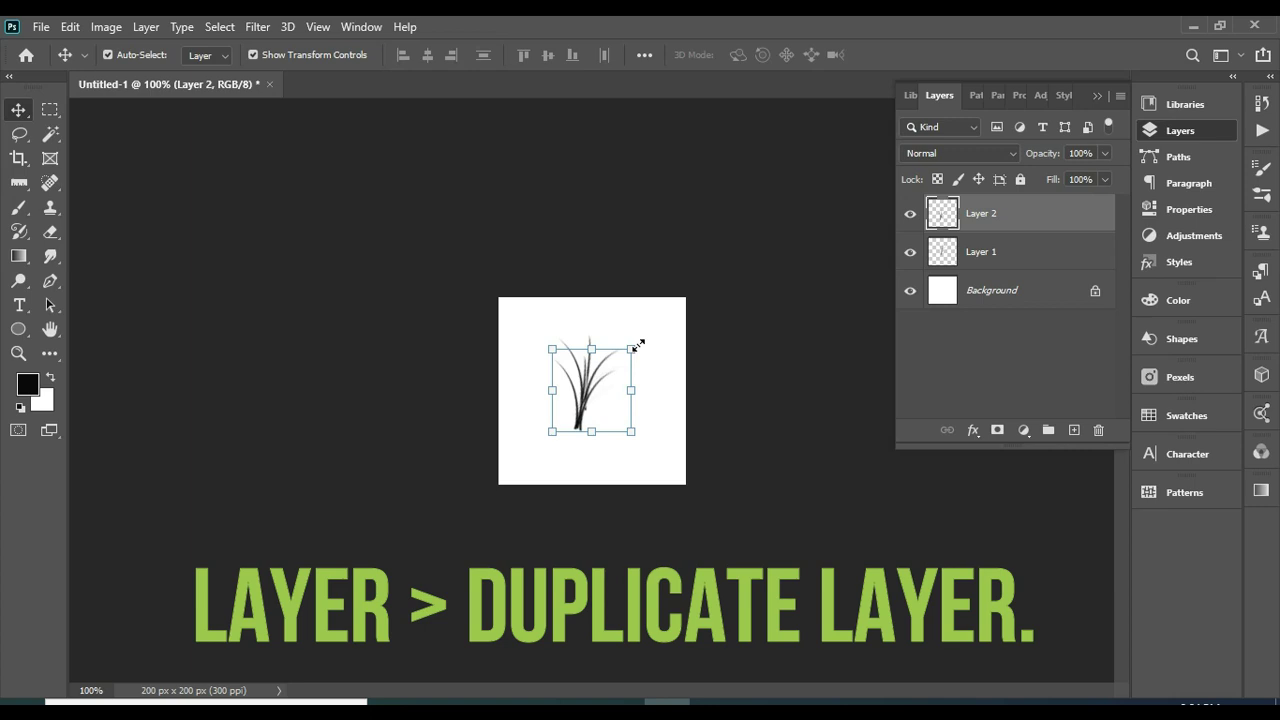
Flip the copied stroke vertically, then move and slightly rotate it over the original
click(70, 27)
mouse_move(130, 452)
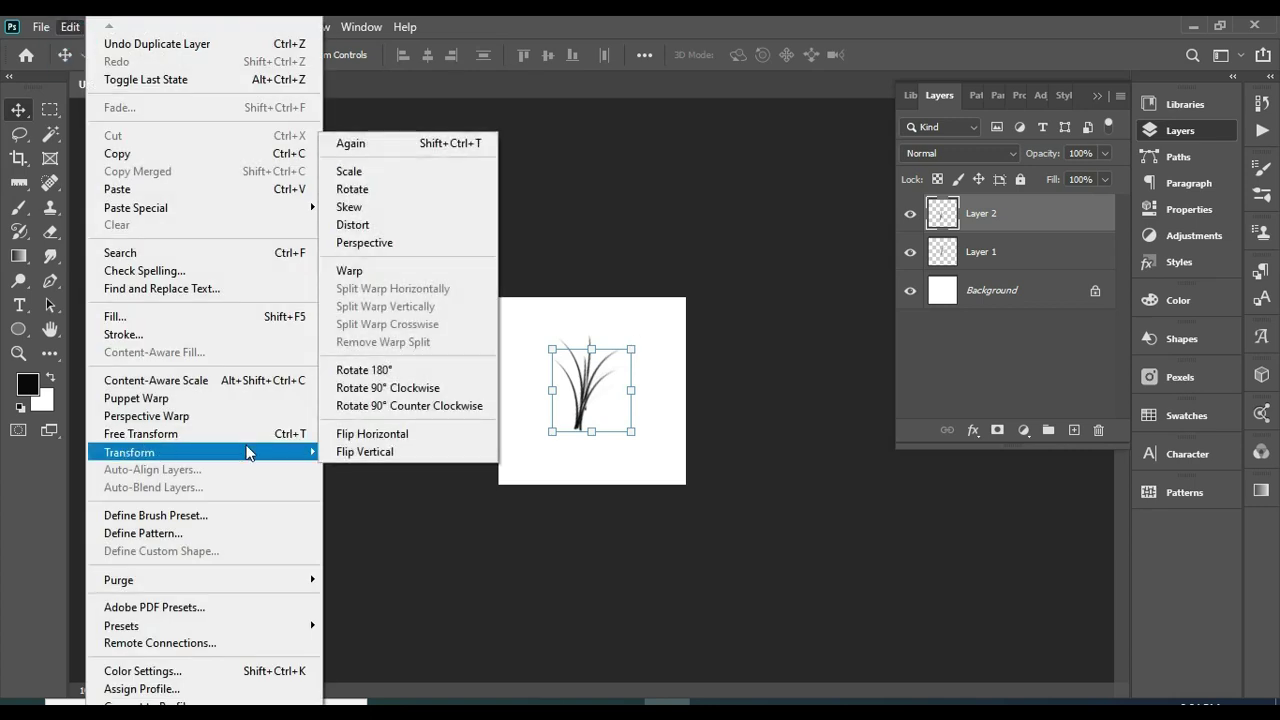
click(385, 451)
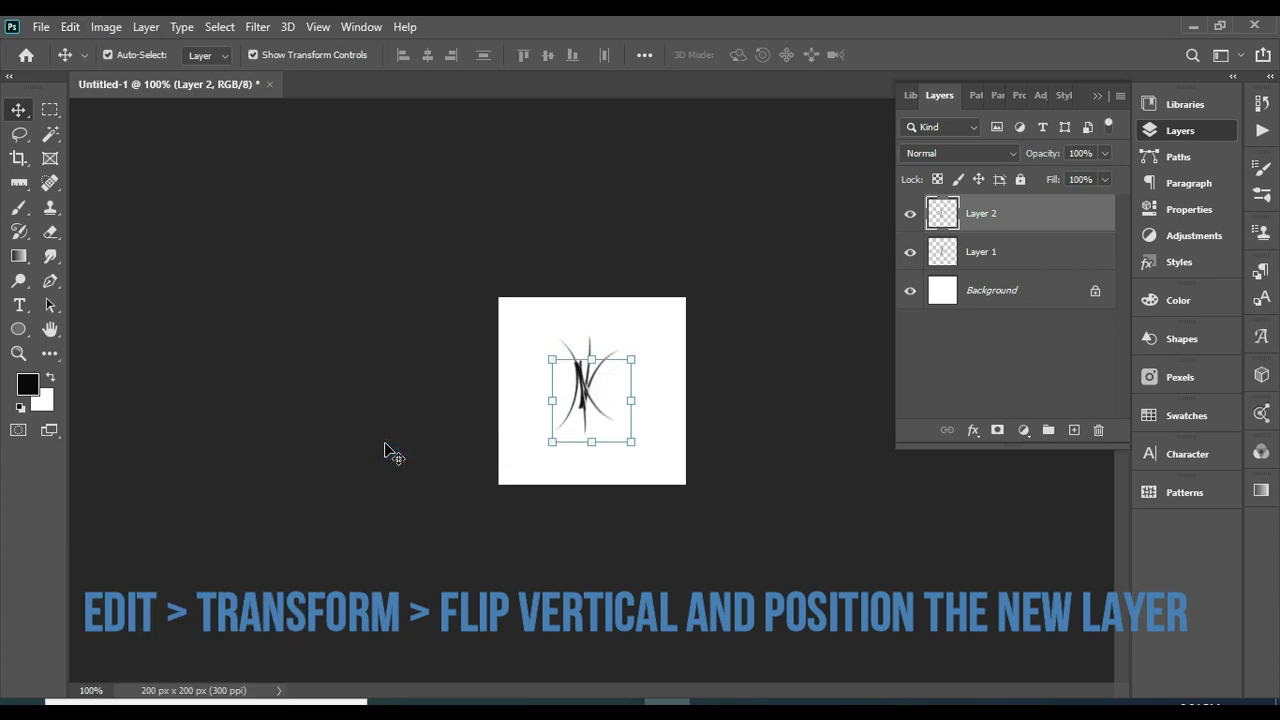
drag(585, 391, 592, 403)
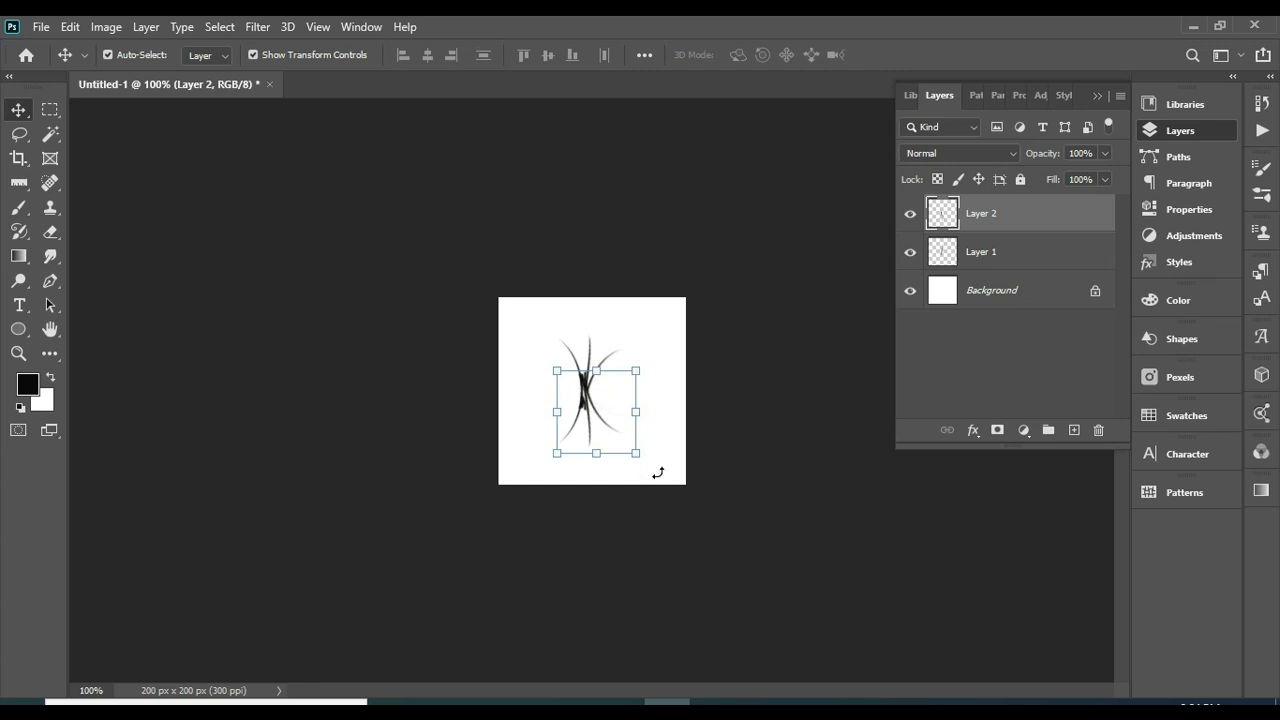
drag(658, 463, 651, 466)
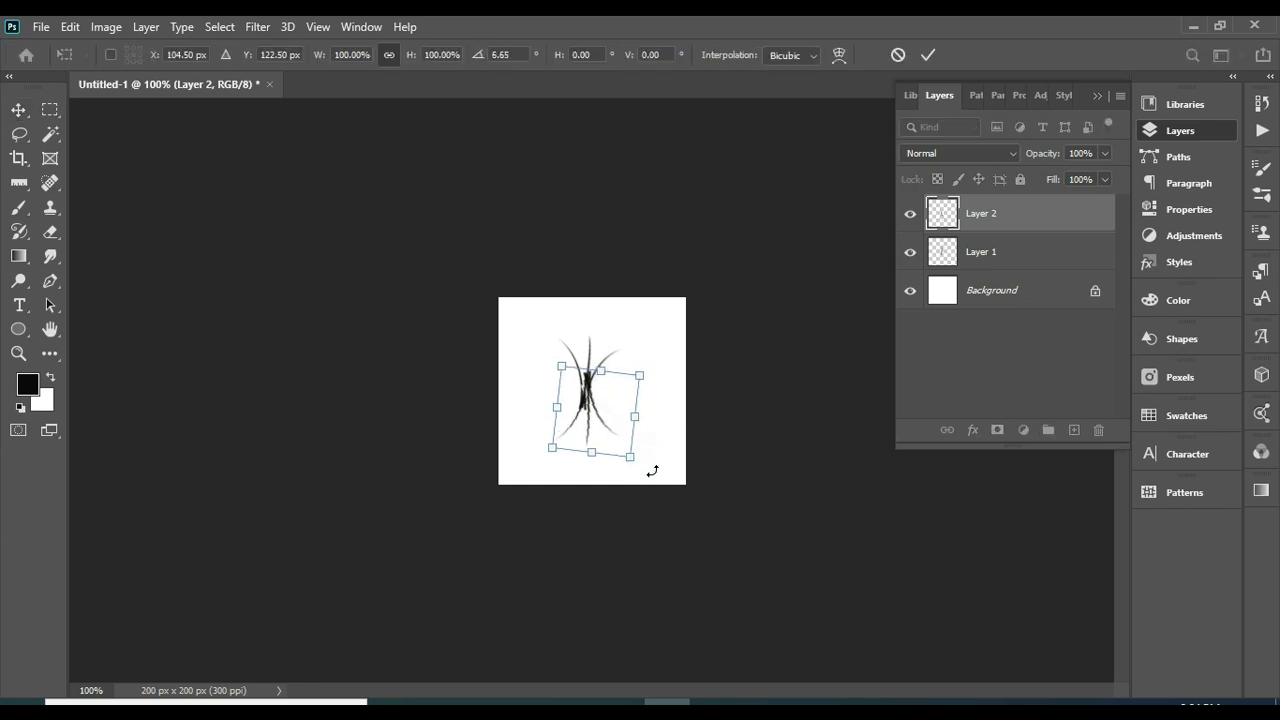
drag(588, 393, 584, 397)
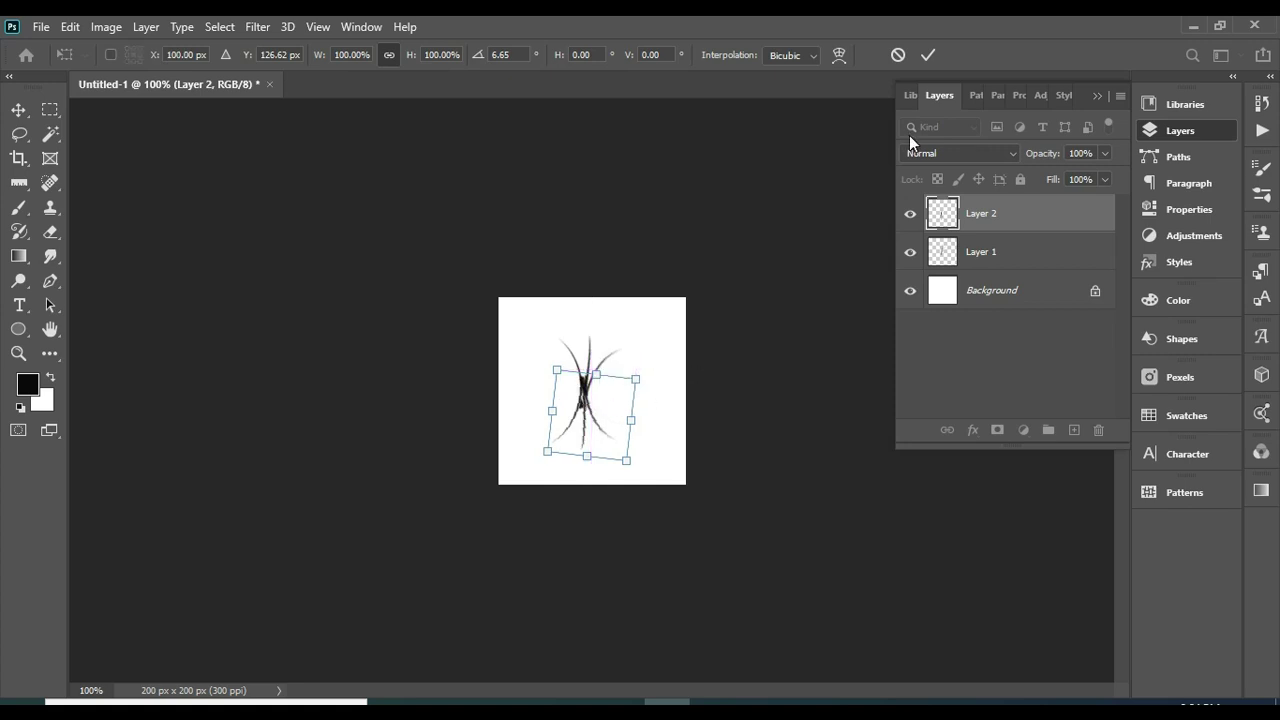
click(930, 49)
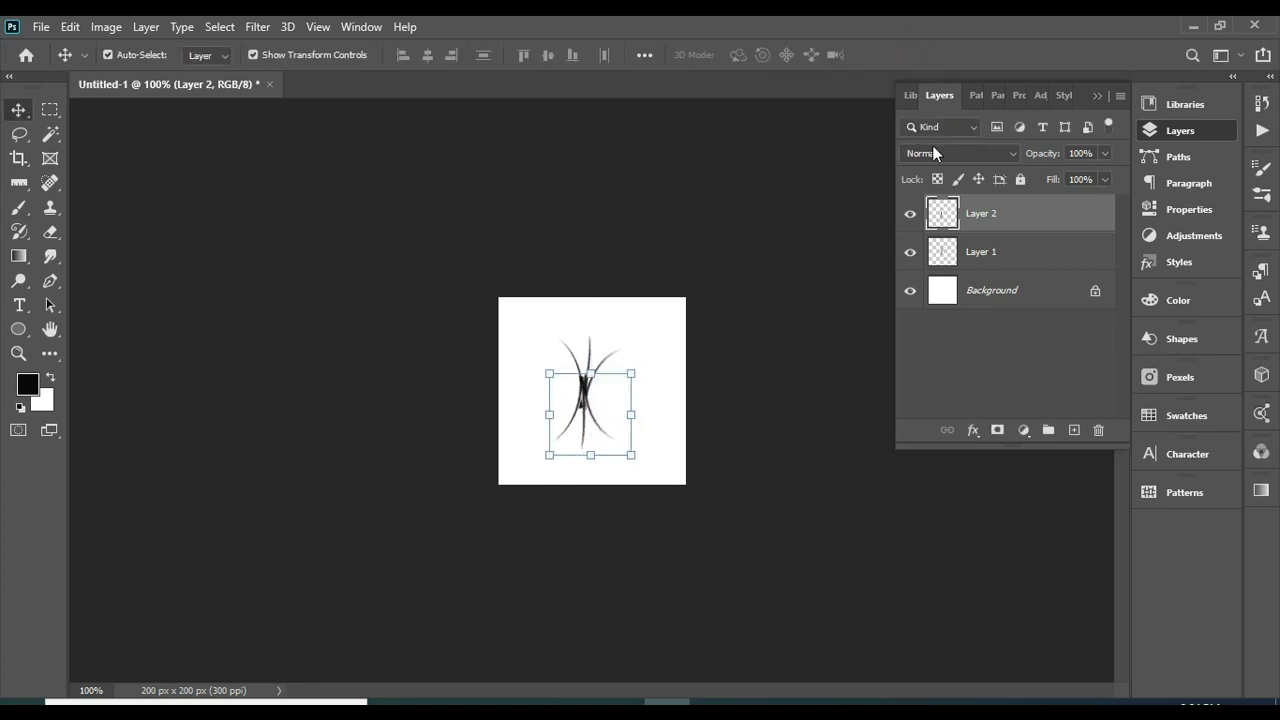
Nudge the flipped stroke down and right until both strokes form a symmetrical tuft
click(1013, 380)
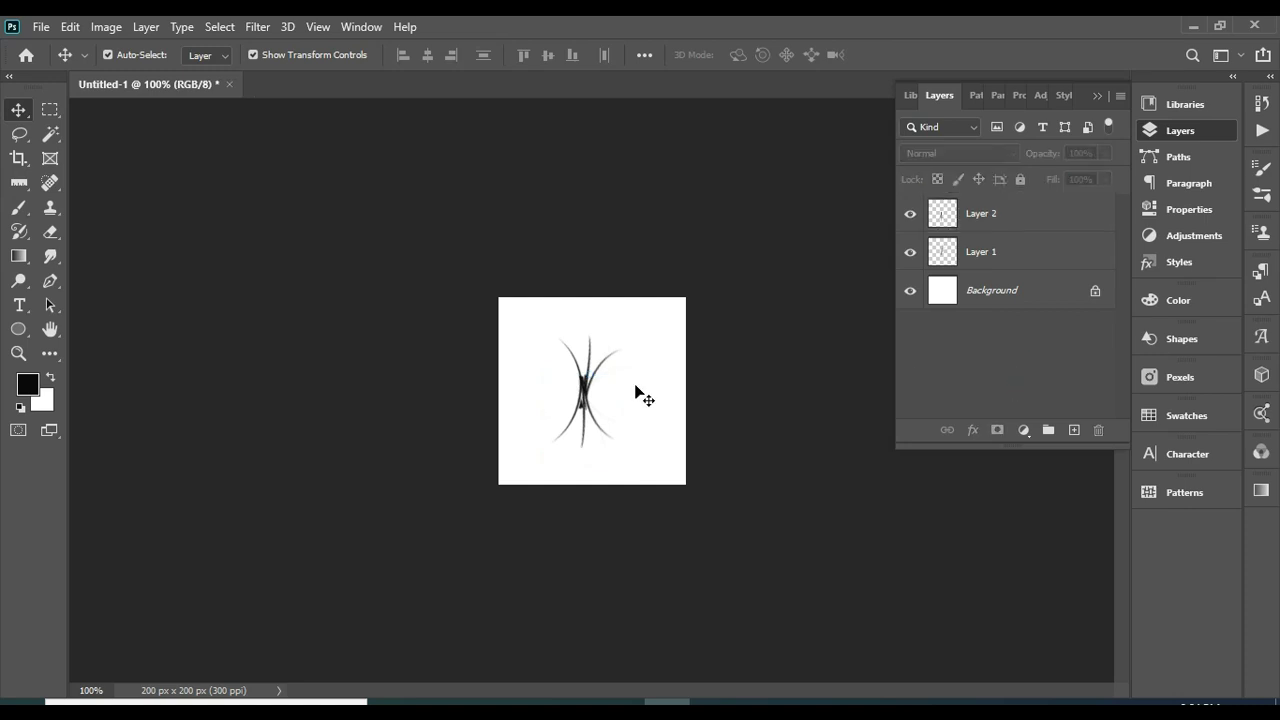
click(586, 398)
key(Down)
key(Down)
key(Down)
key(Down)
key(Down)
key(Down)
key(Down)
key(Right)
key(Right)
key(Down)
key(Down)
key(Down)
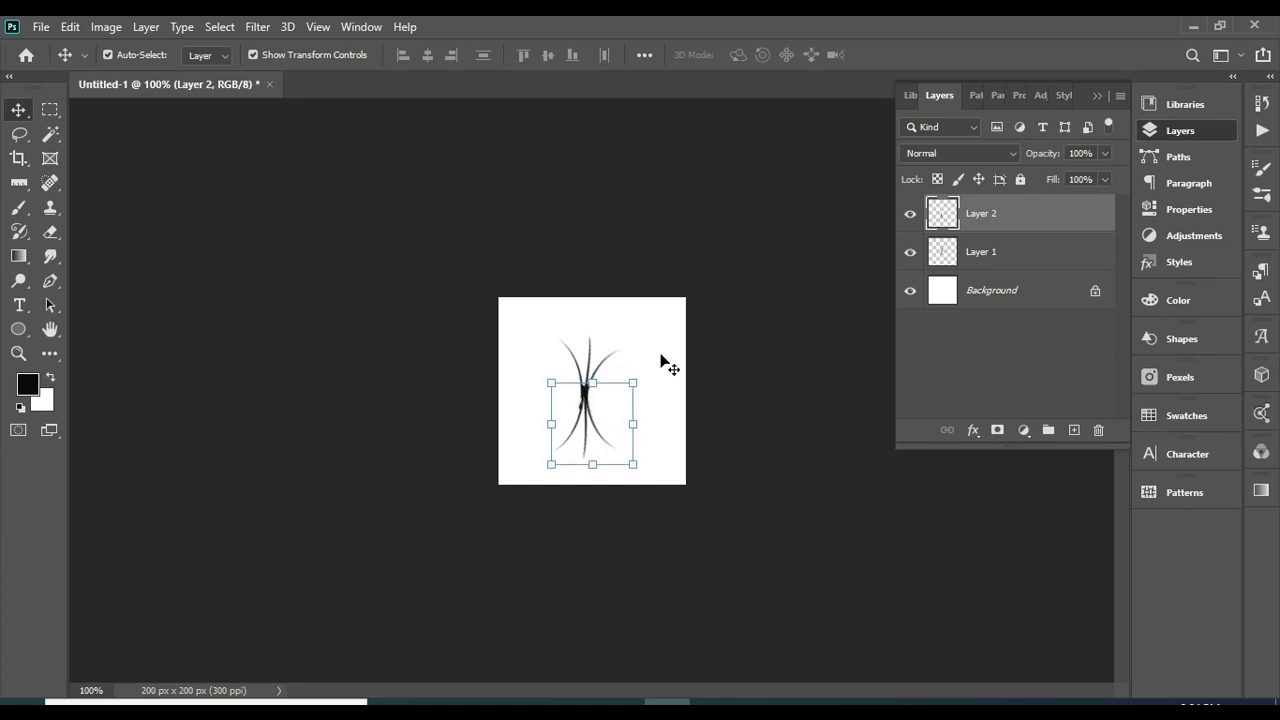
click(661, 357)
click(583, 410)
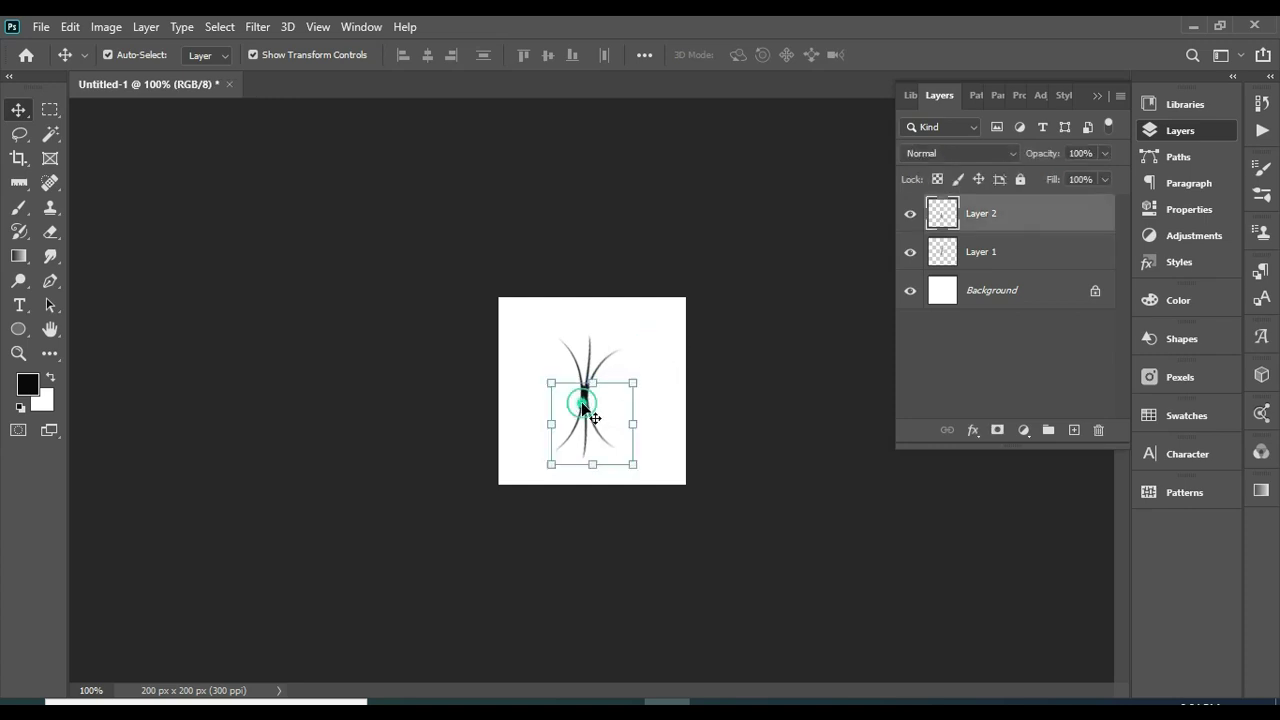
click(1005, 388)
click(630, 381)
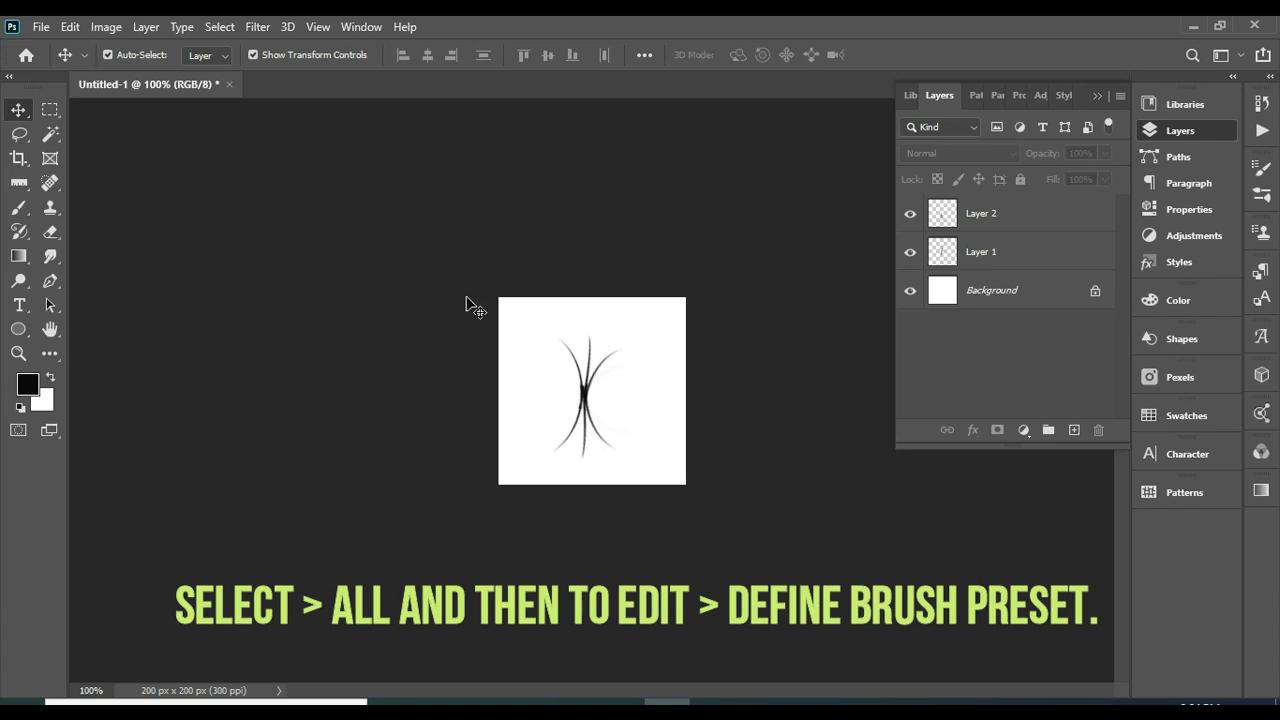
Define a brush preset from the crossed tuft and name it 'grass'
click(66, 28)
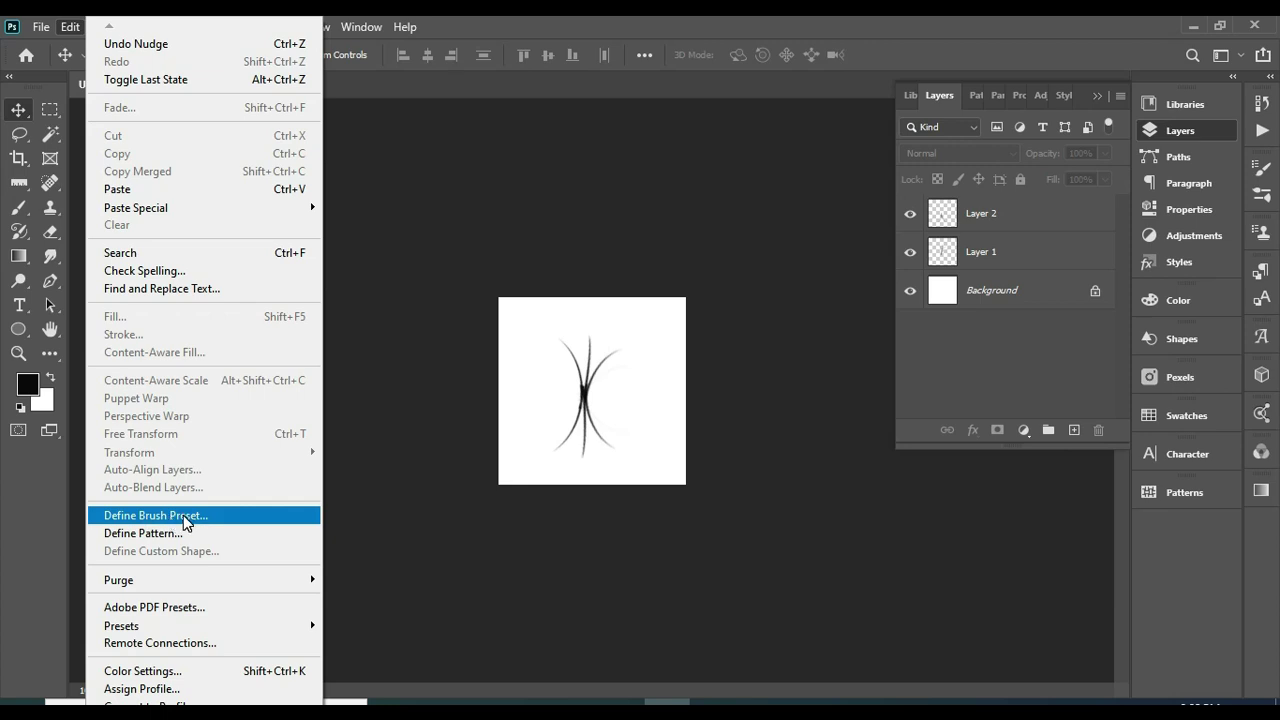
click(185, 516)
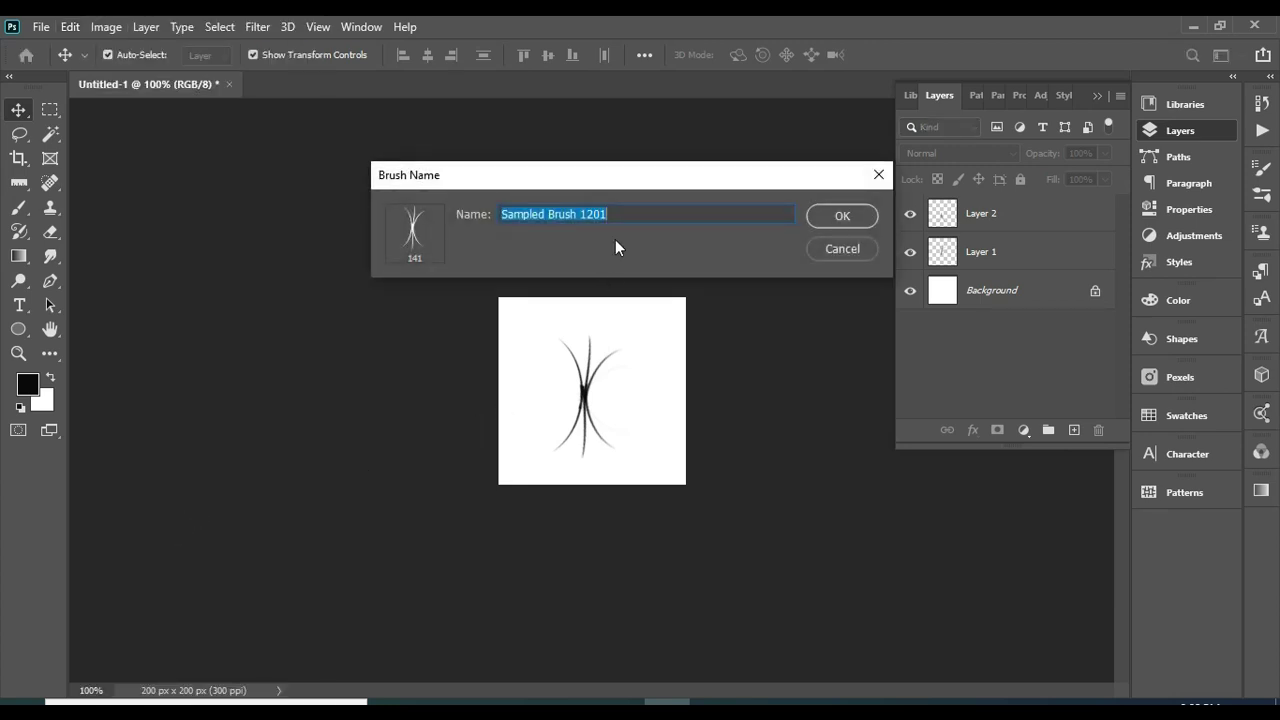
click(646, 222)
text(grass)
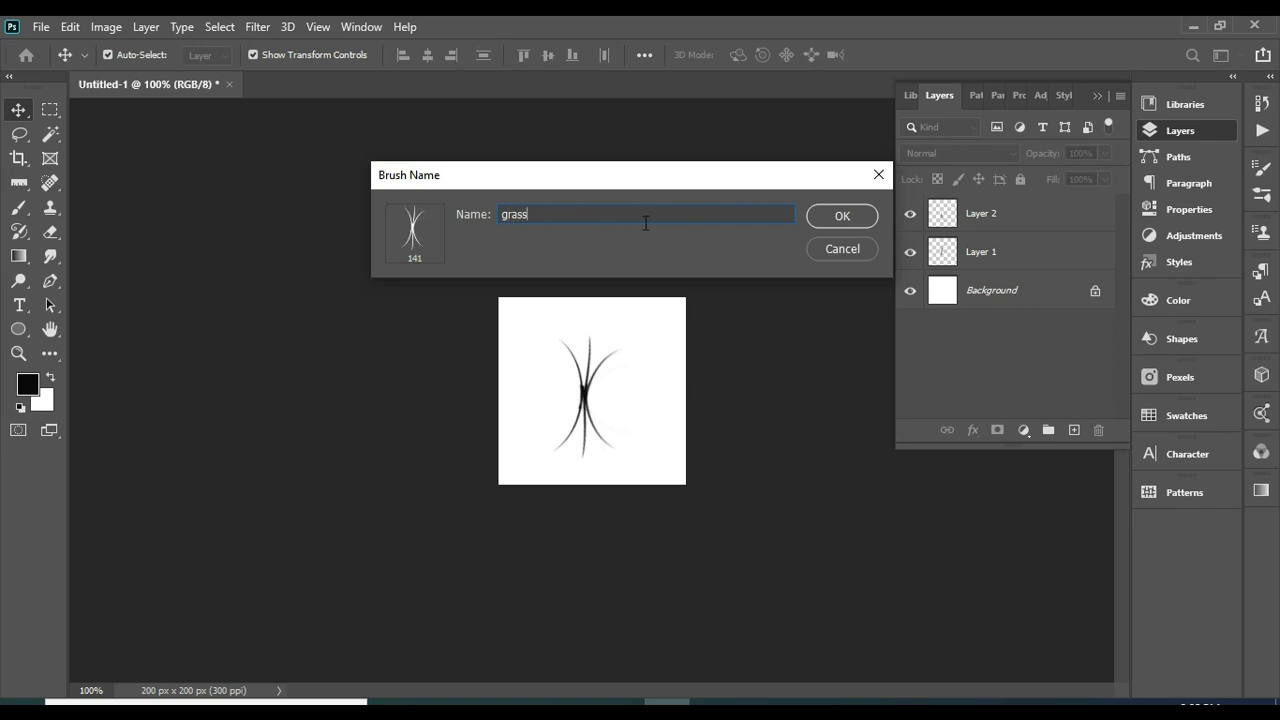
key(Return)
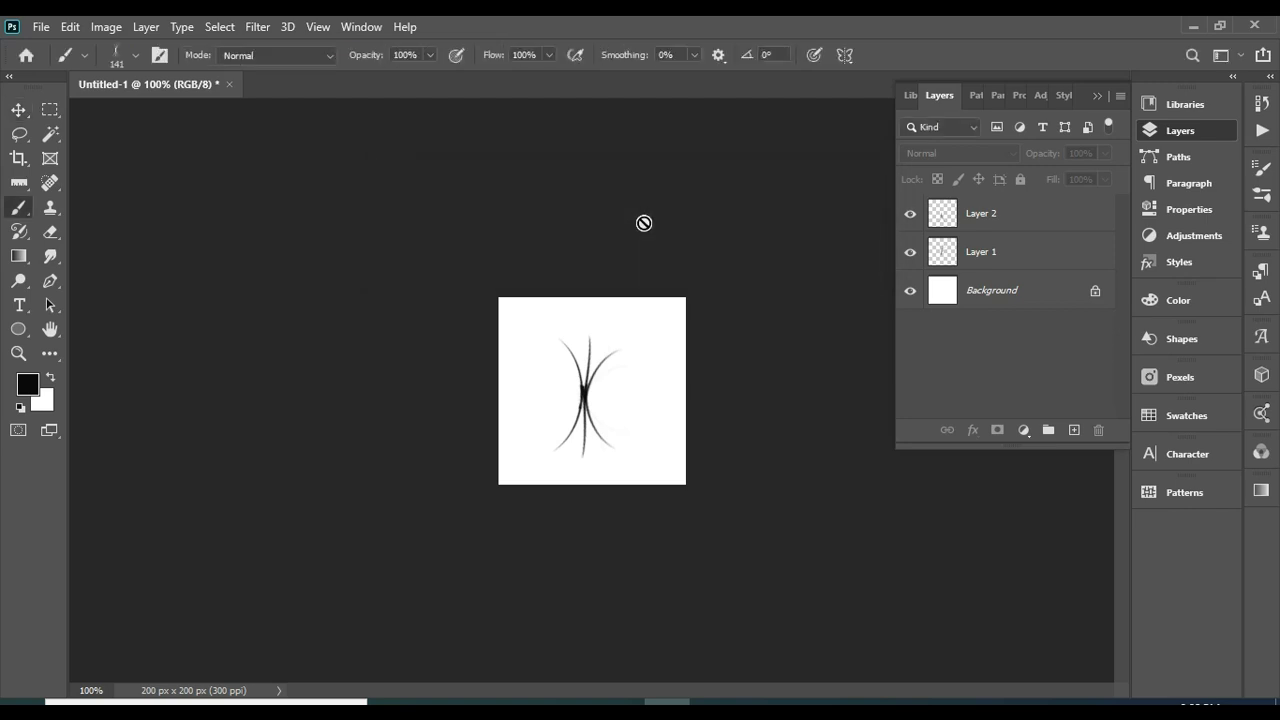
Open the brush preset list and scroll down through the preset folders
click(39, 27)
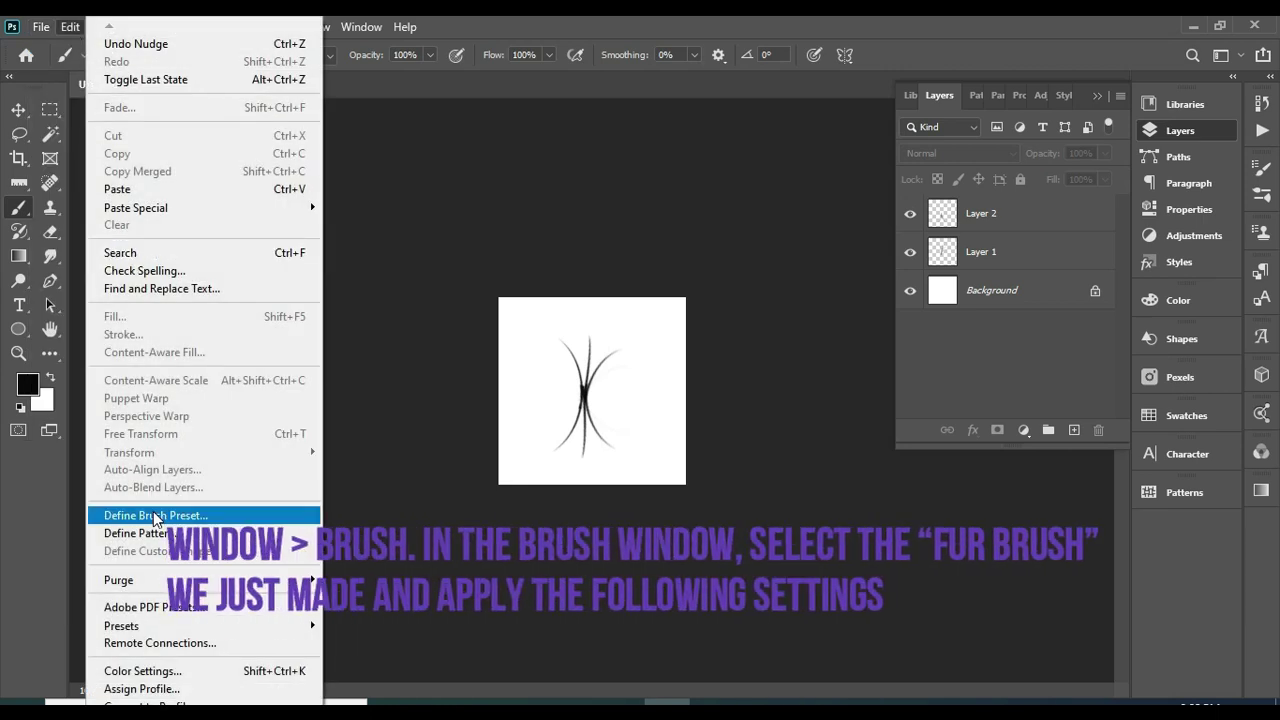
click(523, 137)
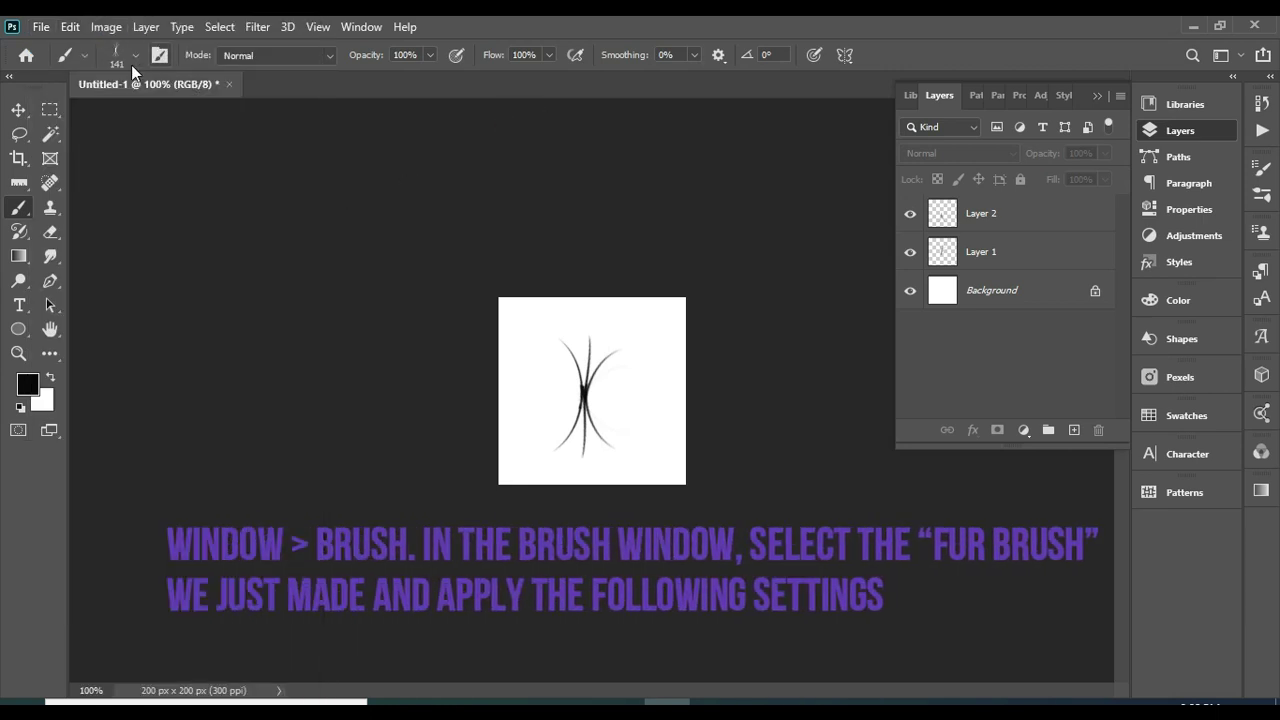
click(160, 55)
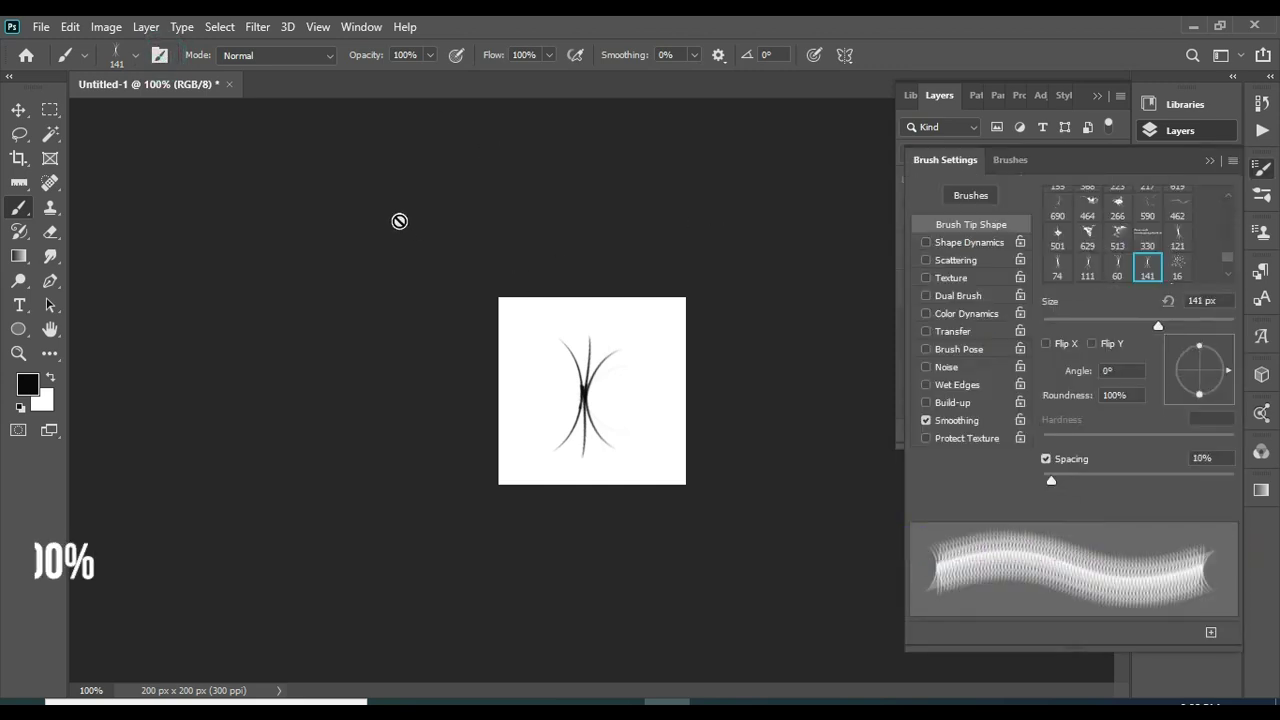
click(1020, 160)
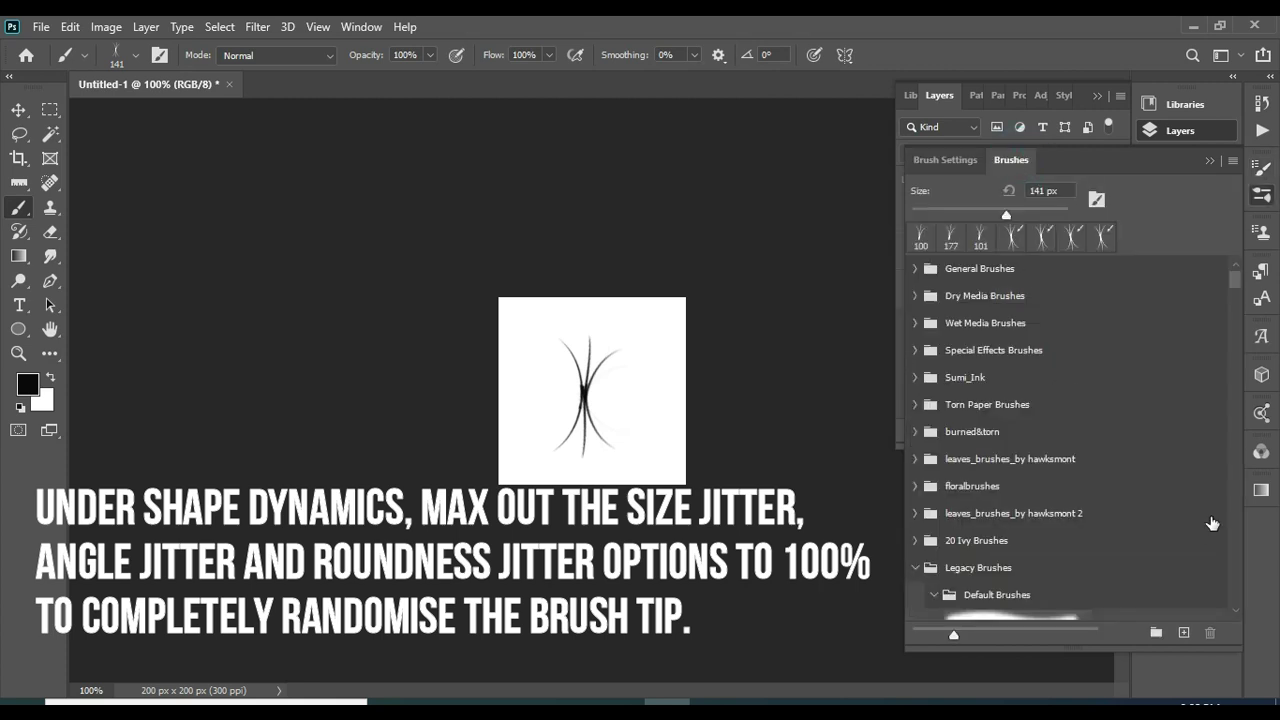
click(1236, 585)
click(1236, 585)
click(1236, 585)
click(1236, 585)
click(1236, 585)
click(1236, 585)
click(1236, 585)
click(1236, 585)
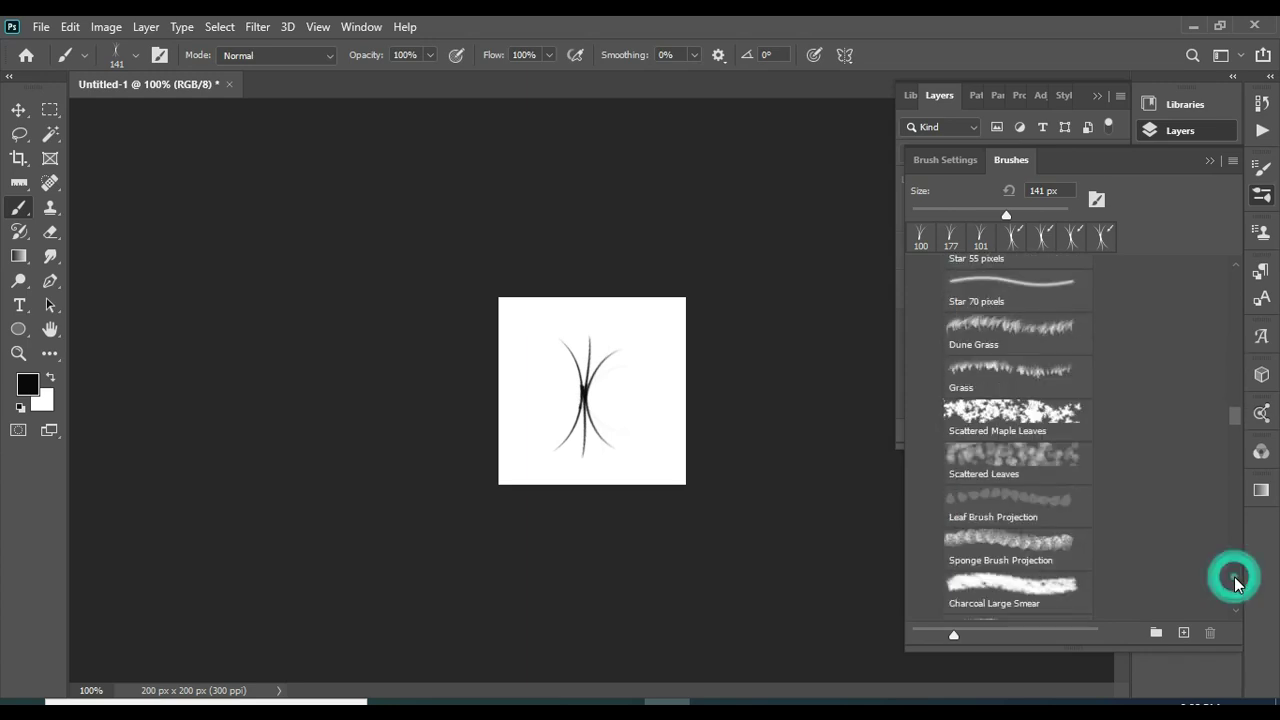
click(1236, 585)
click(1235, 580)
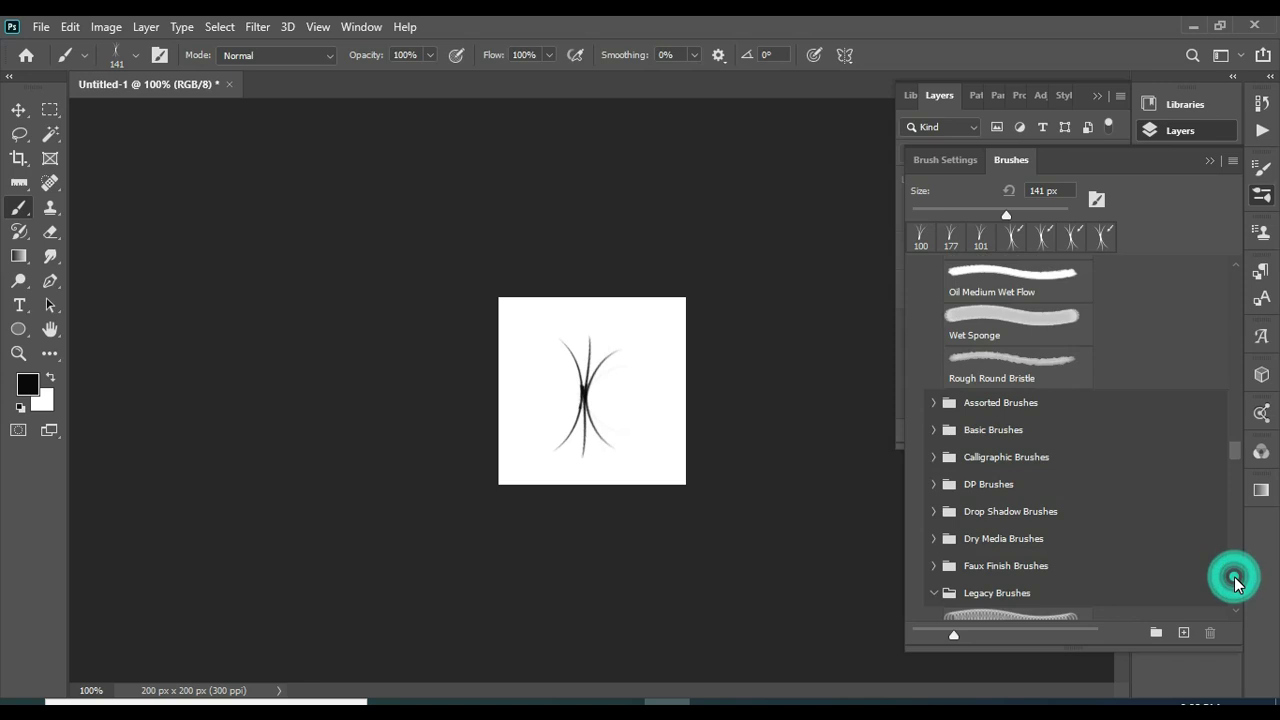
click(1235, 580)
click(1236, 585)
click(1236, 585)
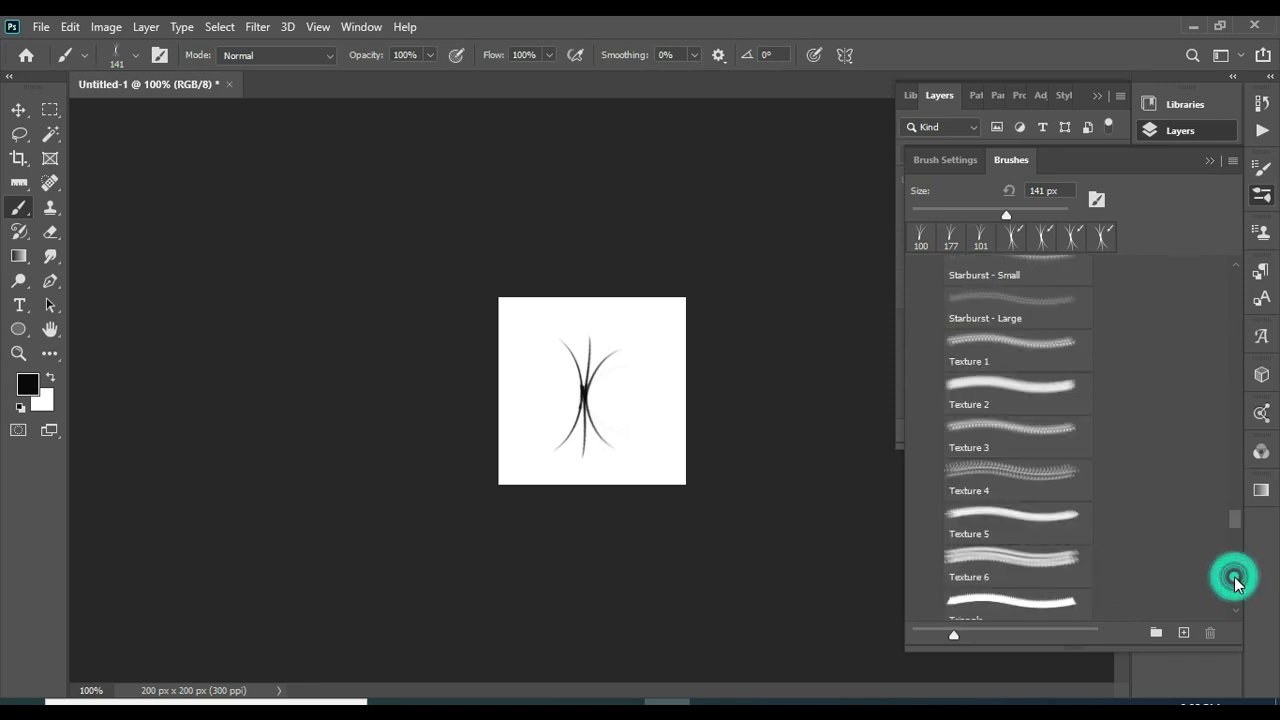
click(1236, 585)
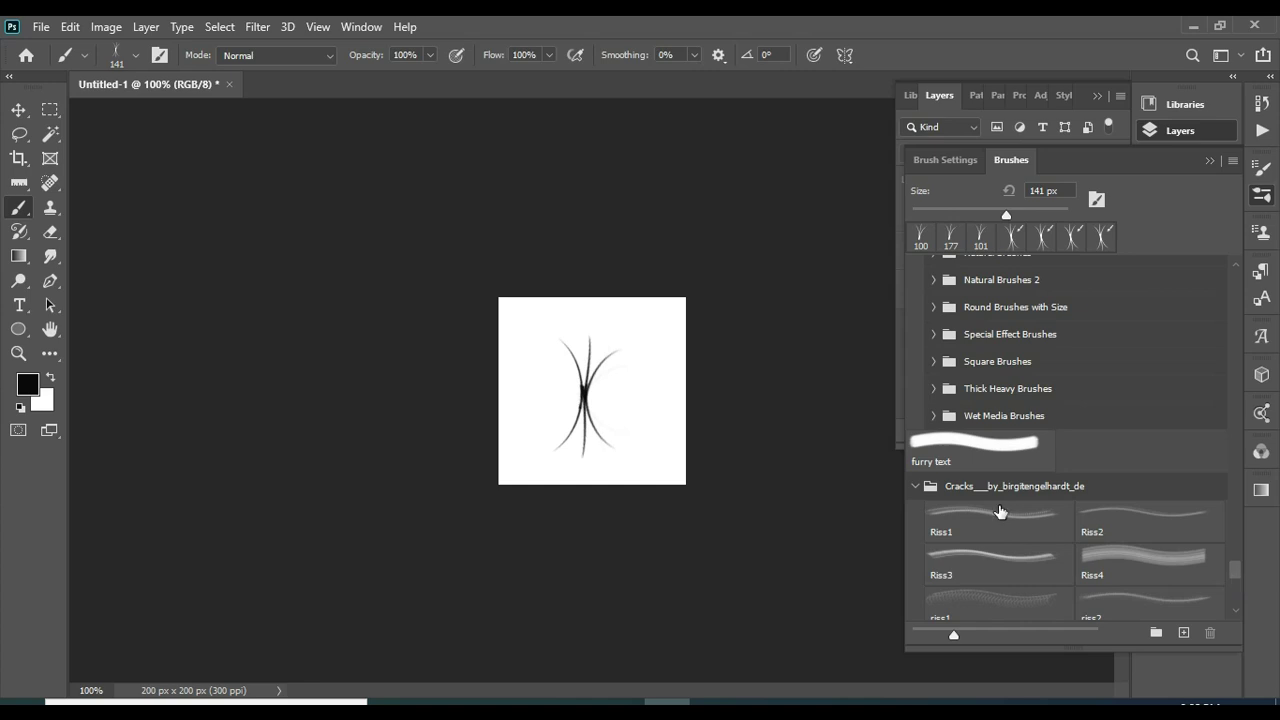
Collapse the Cracks and Wet Media folders, select the 141 px grass brush and open its settings
click(916, 487)
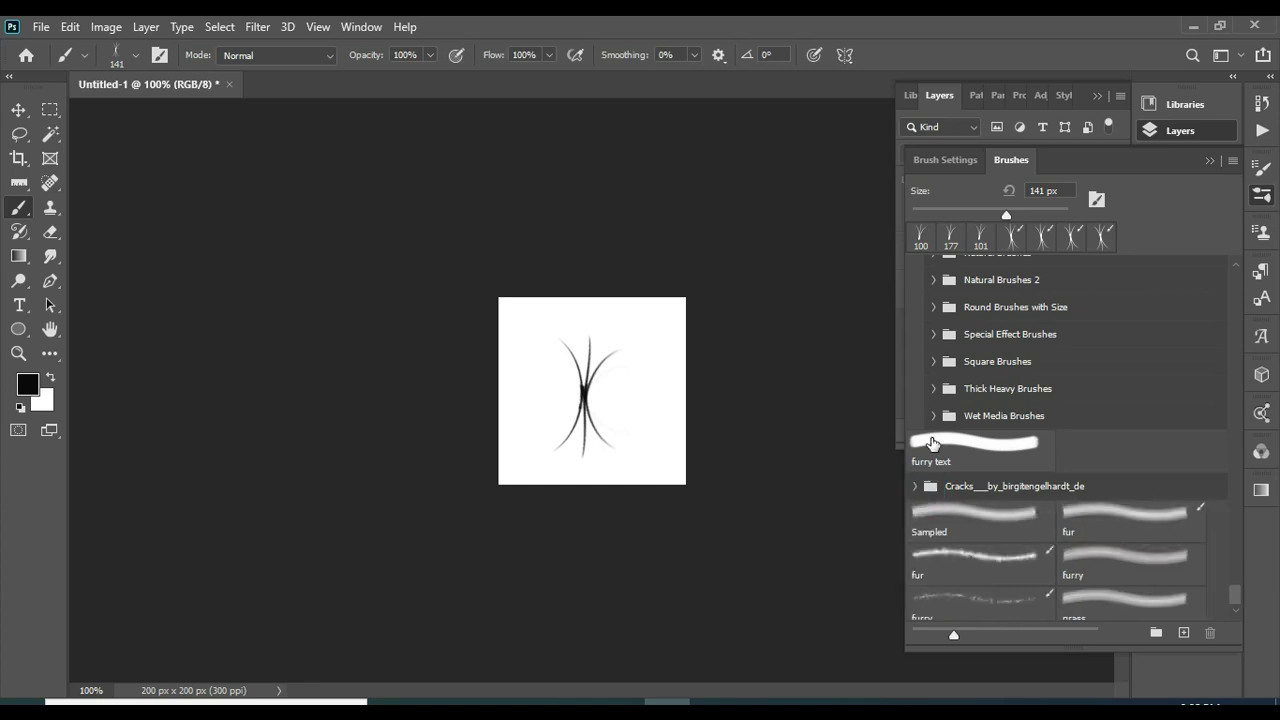
click(933, 415)
scroll(1060, 500, down, 10)
click(1150, 603)
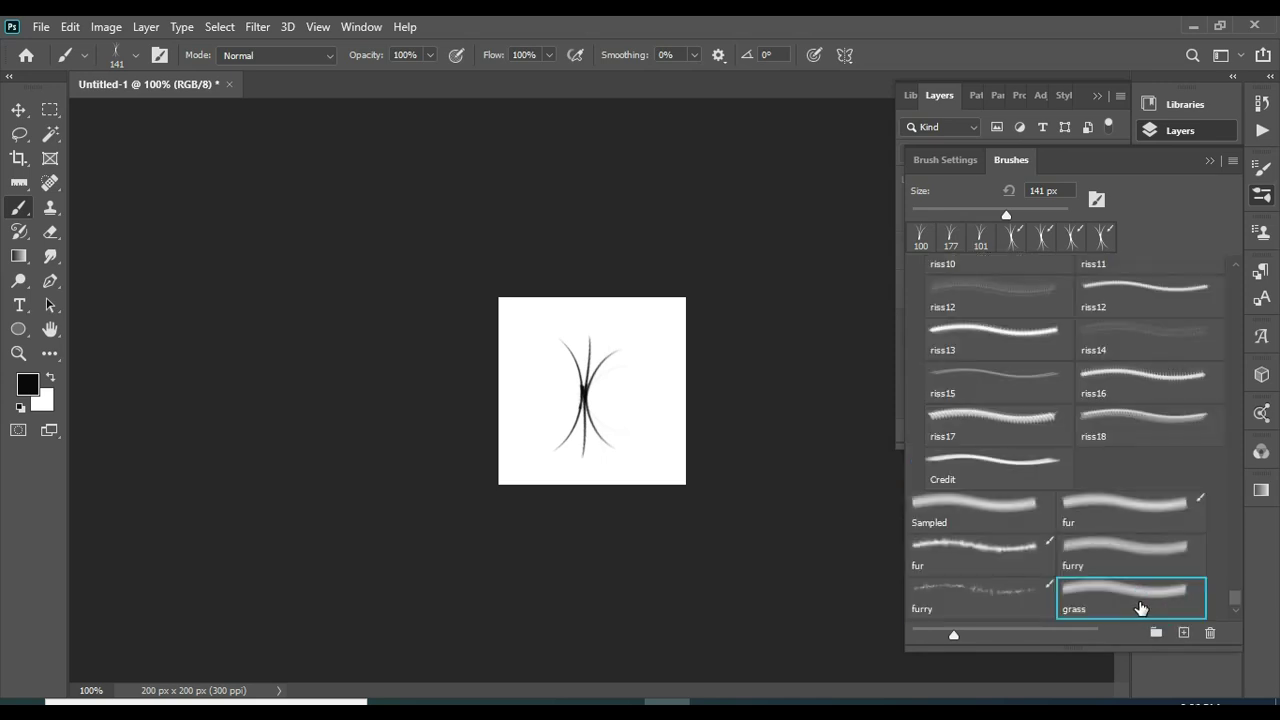
double_click(1140, 600)
click(1142, 598)
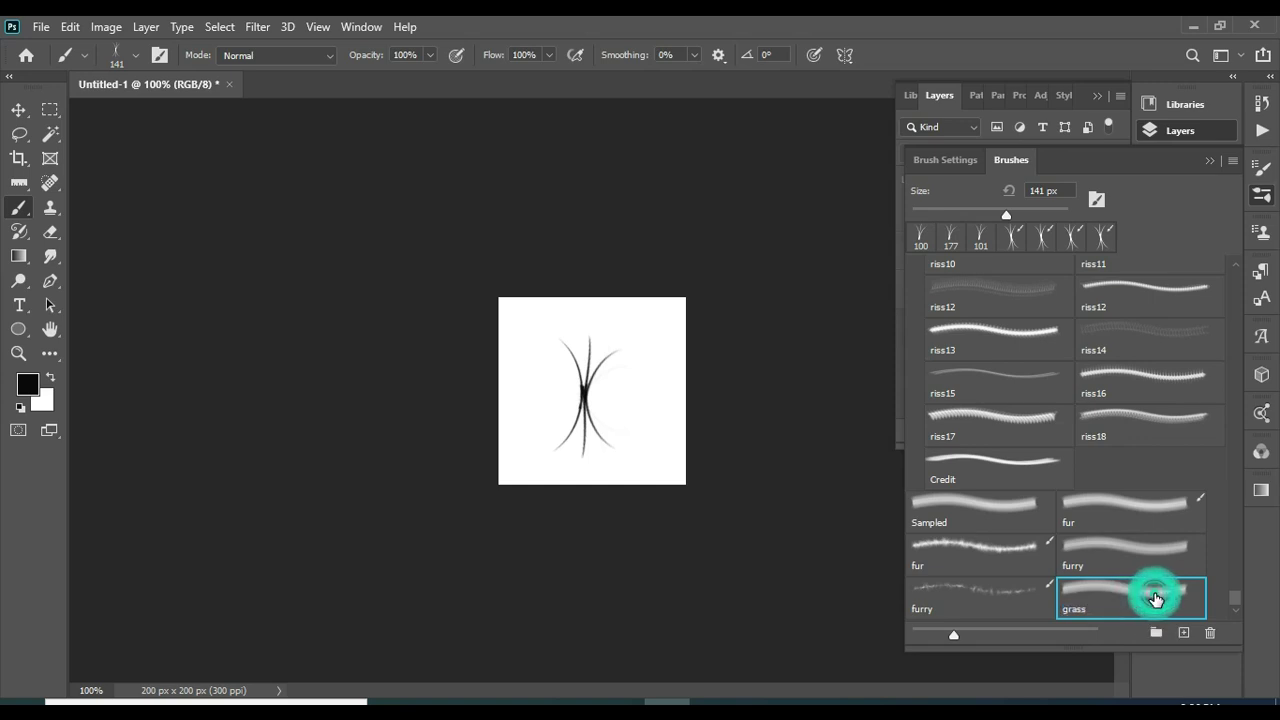
click(951, 168)
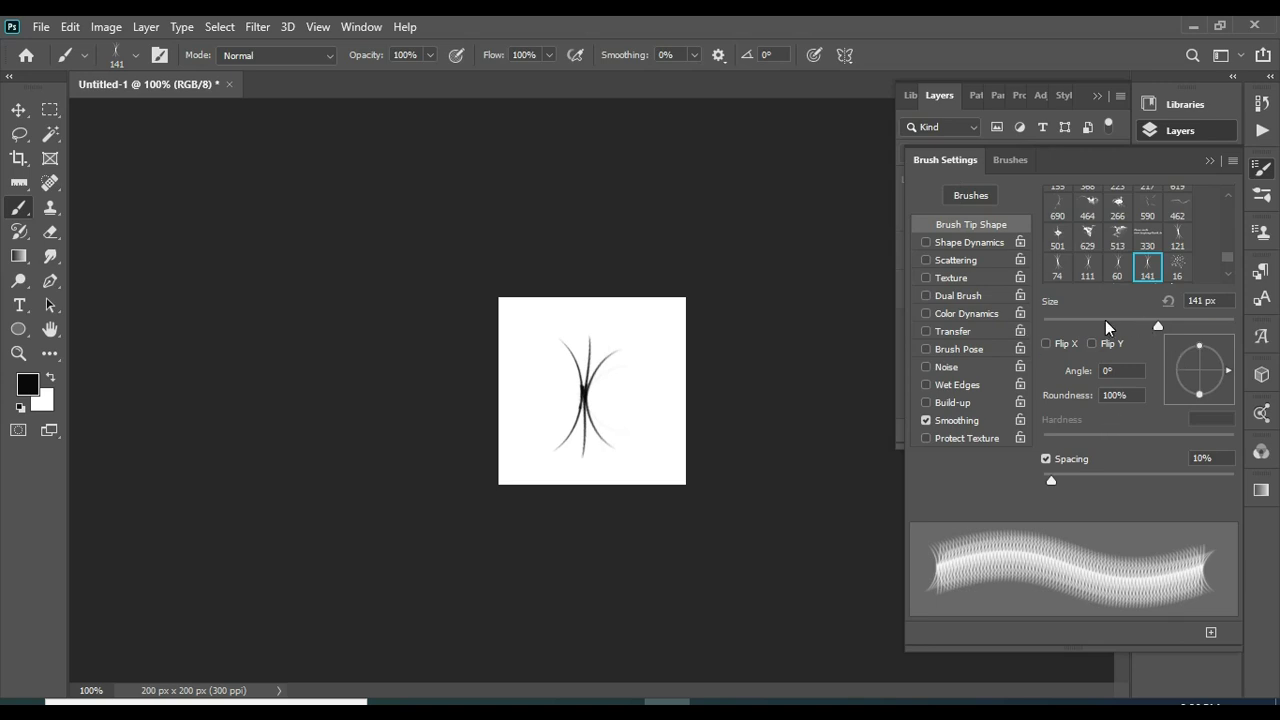
Set the grass brush tip to 96 px size with 1% spacing
click(1141, 320)
click(1136, 321)
drag(1052, 485, 1036, 488)
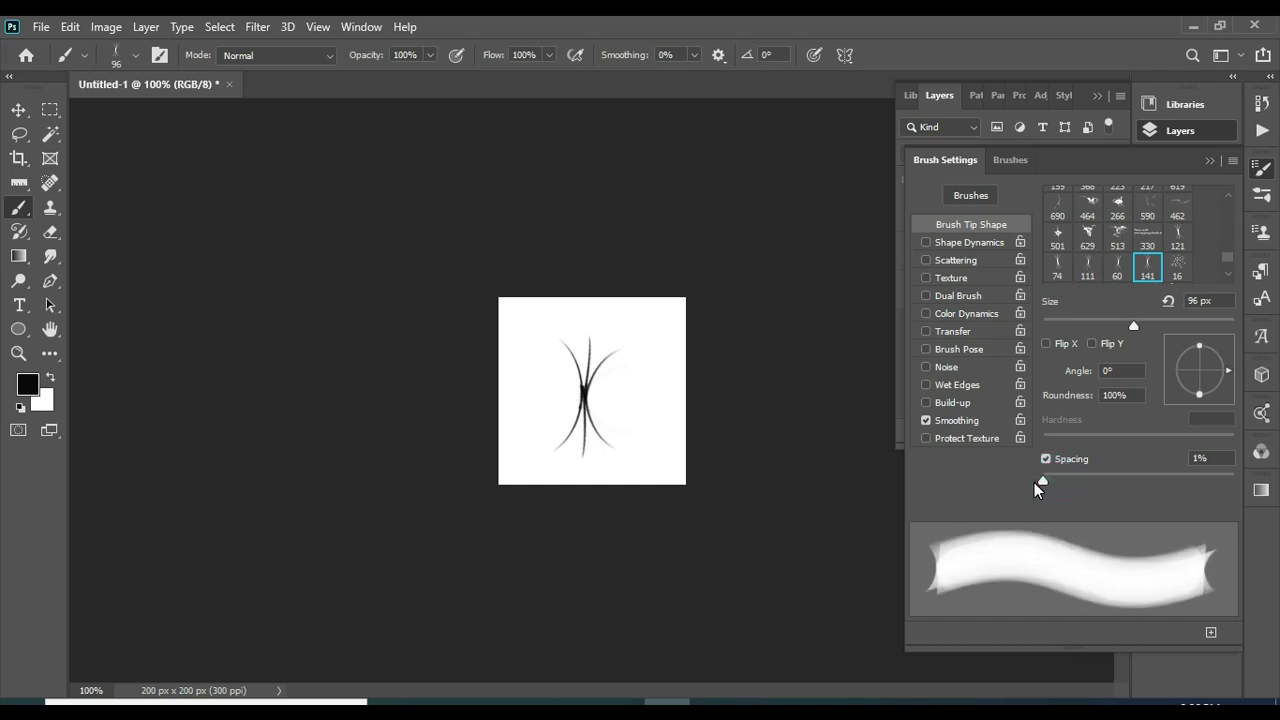
Enable Shape Dynamics with 100% size, minimum diameter, angle and roundness jitter, angle set to Direction
click(954, 246)
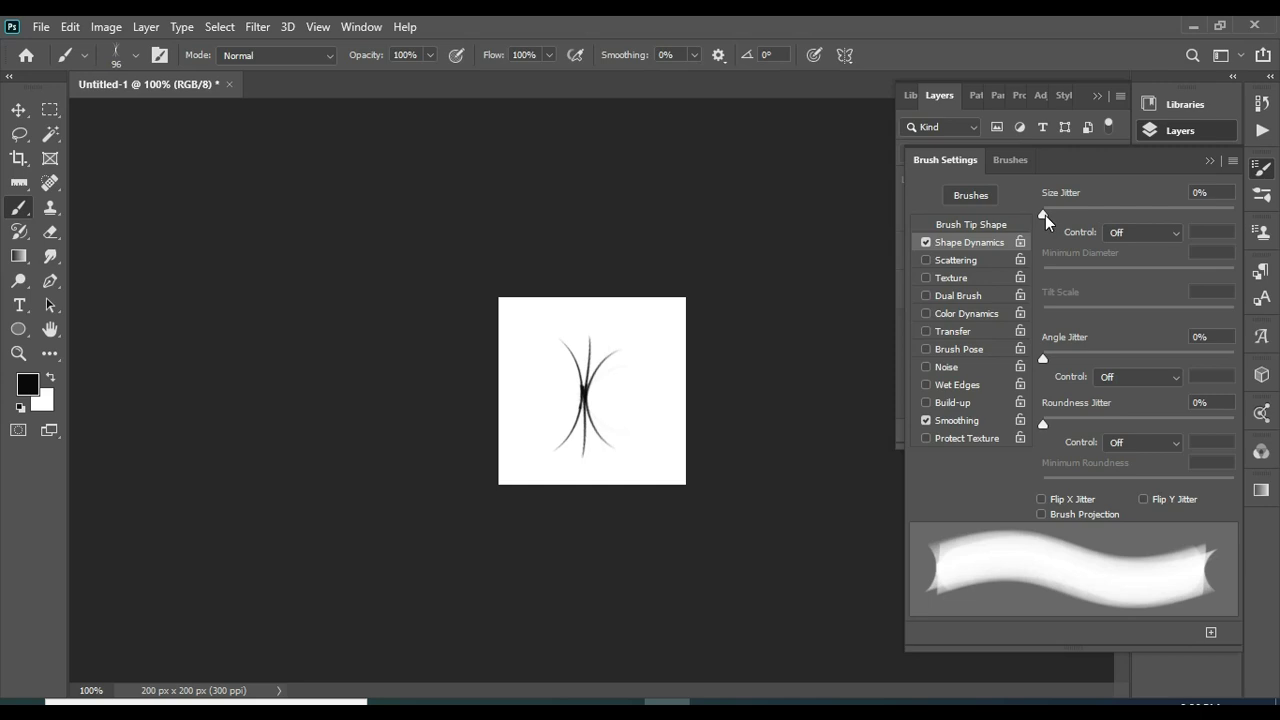
drag(1043, 213, 1234, 213)
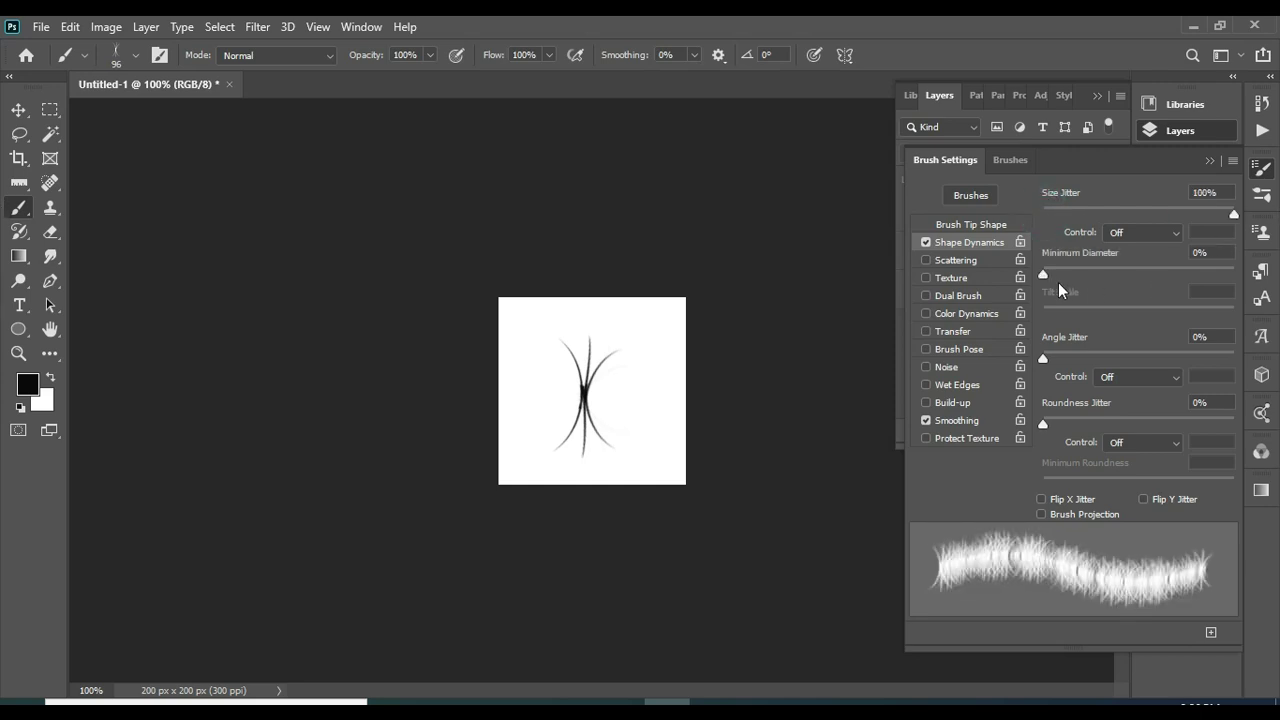
drag(1043, 274, 1234, 274)
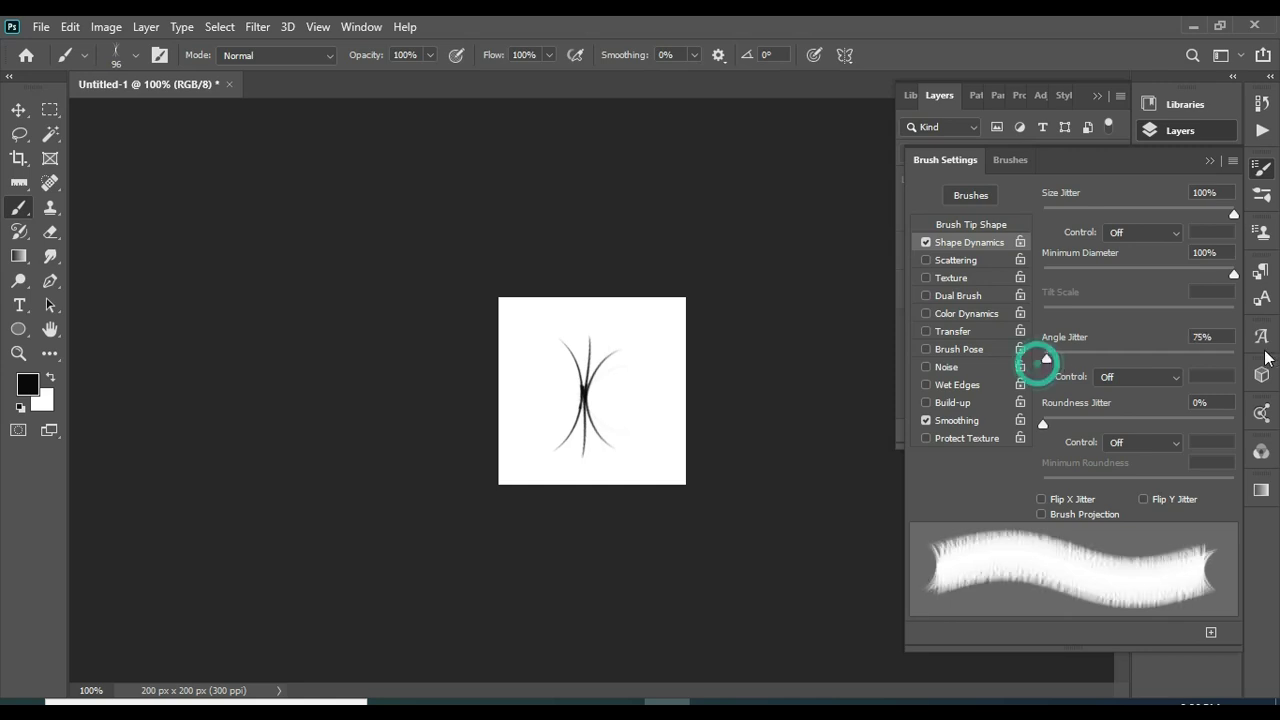
drag(1043, 358, 1234, 358)
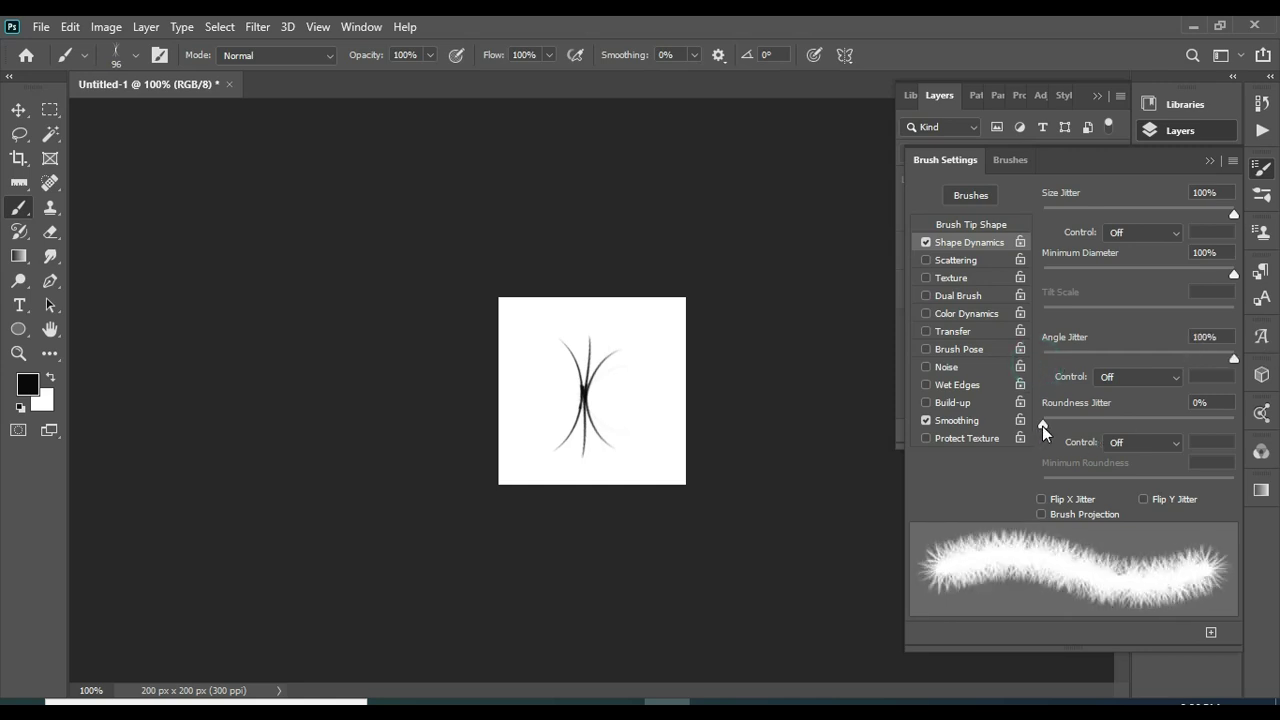
drag(1043, 420, 1234, 420)
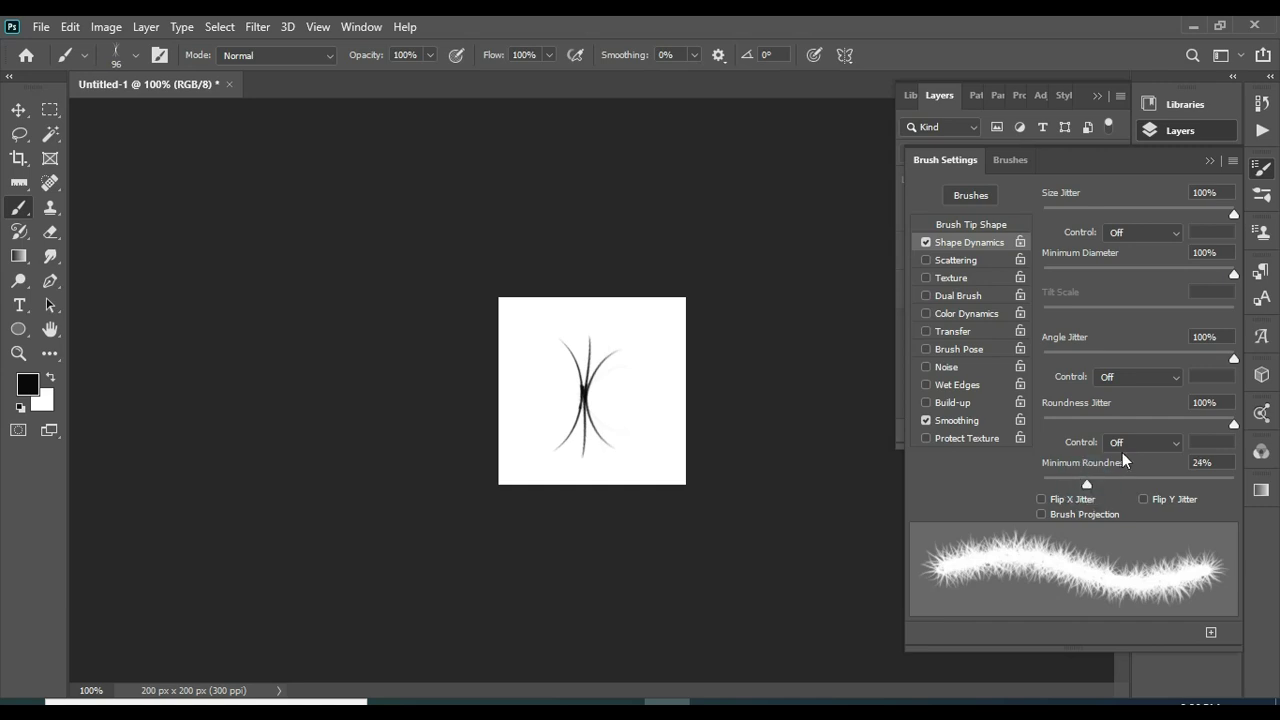
click(1174, 376)
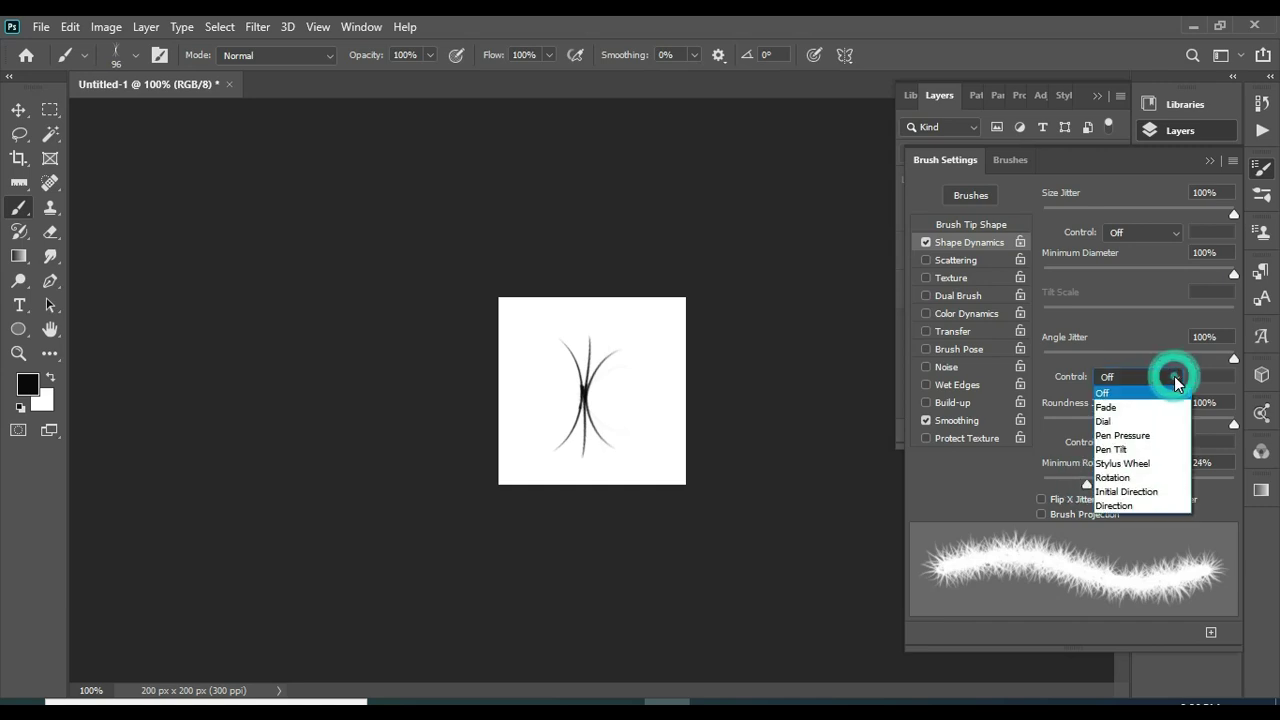
click(1140, 507)
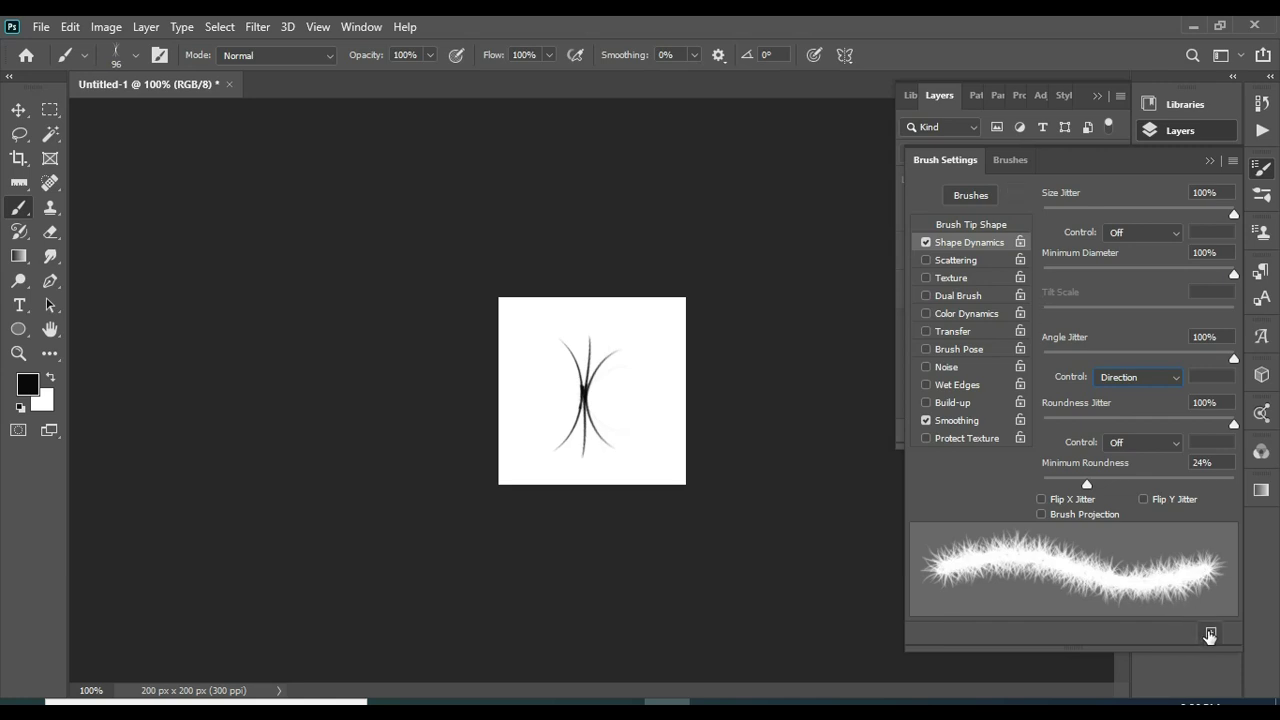
click(1210, 632)
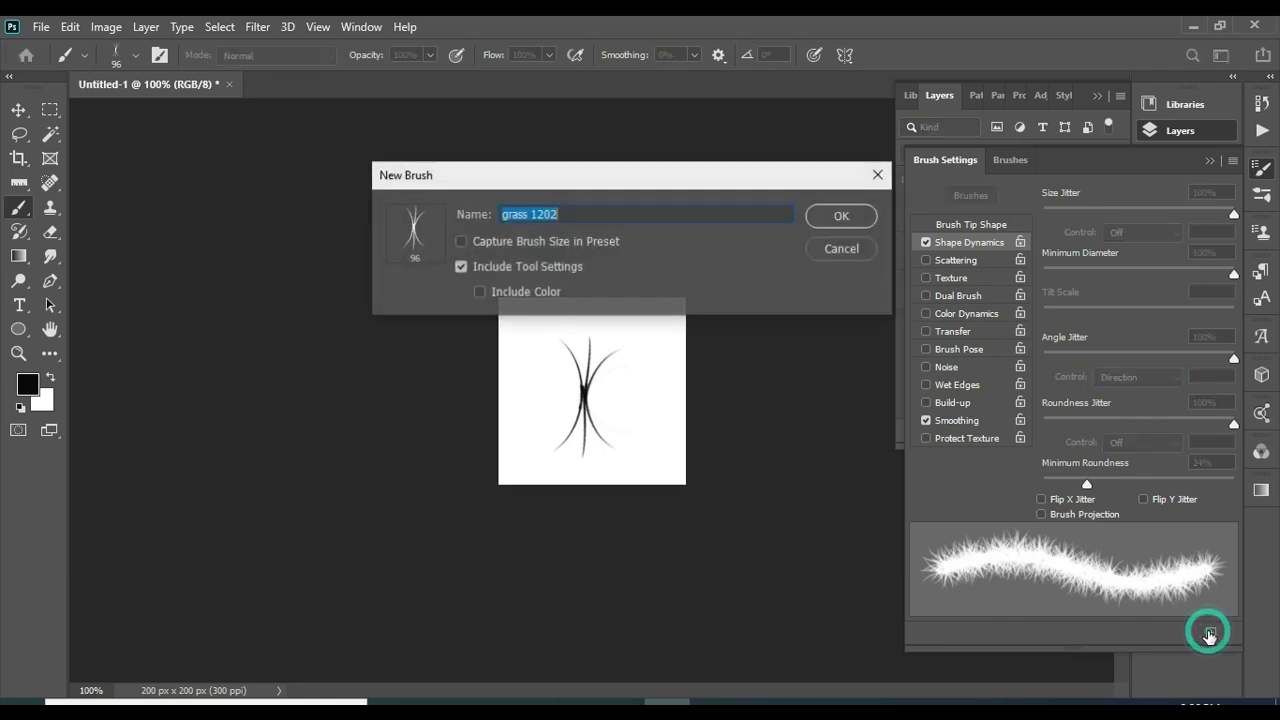
Save the jittered brush settings as a new preset named 'grass'
click(783, 221)
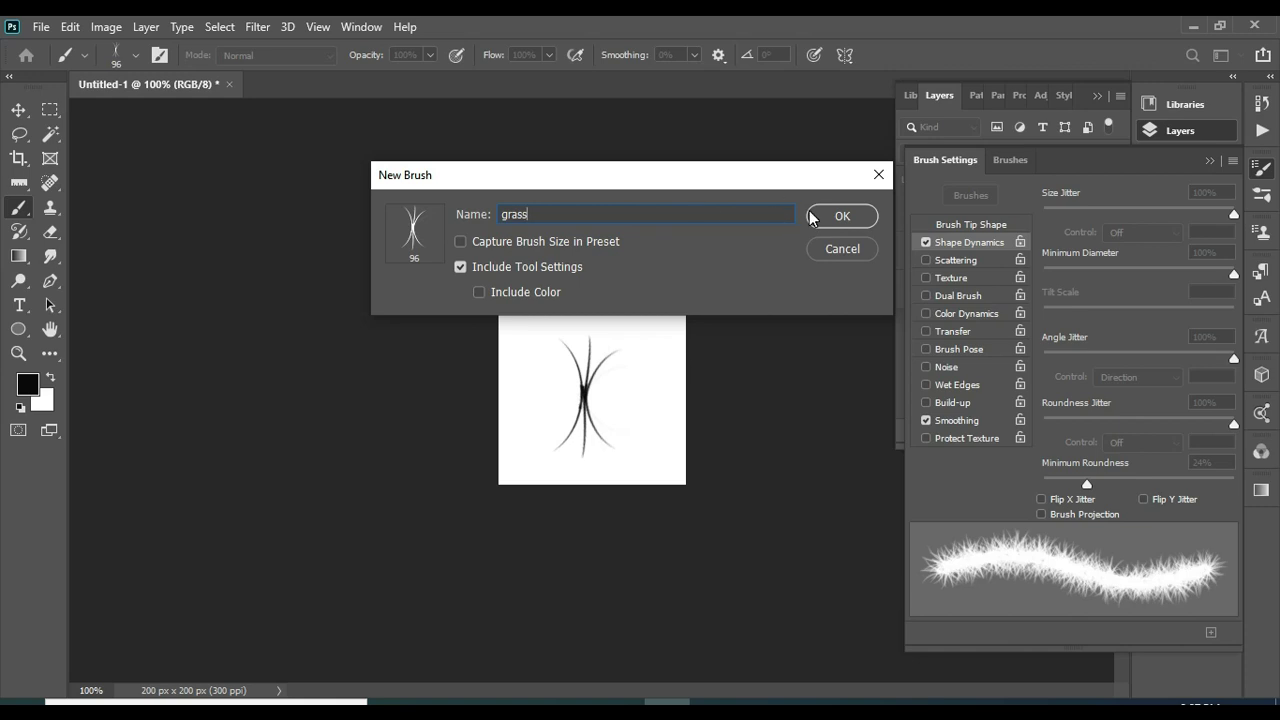
click(841, 217)
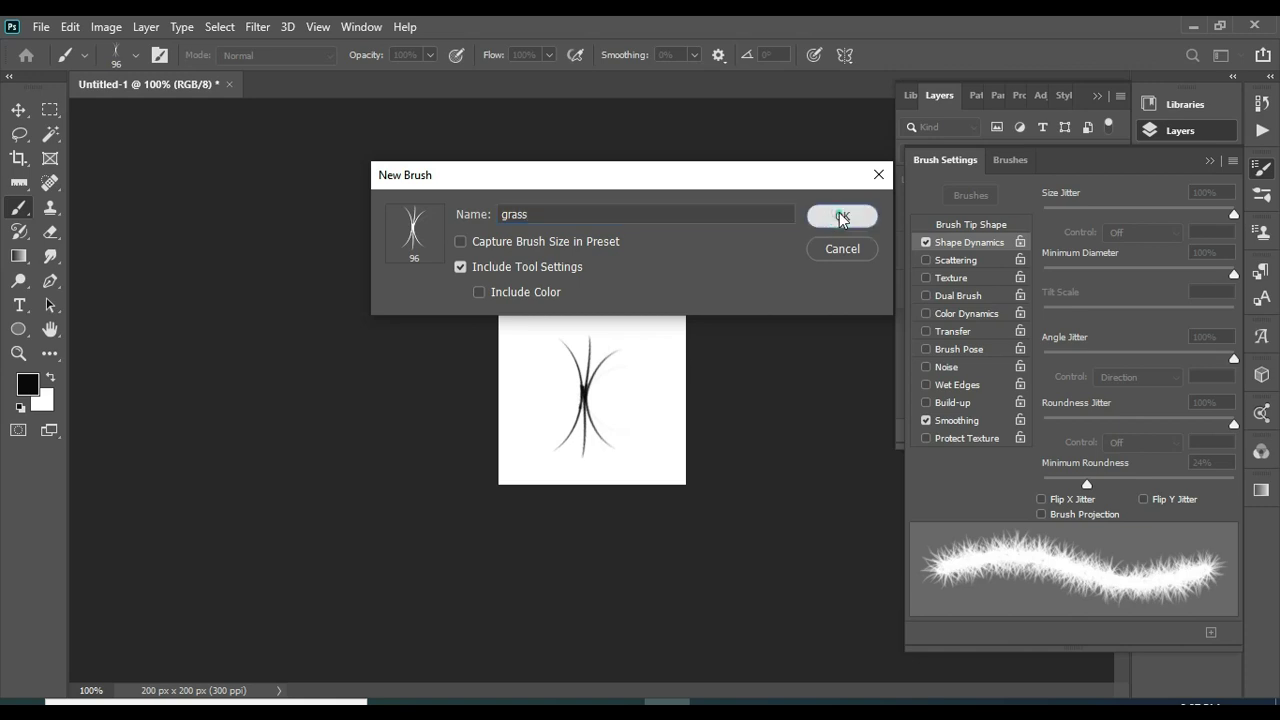
click(1012, 160)
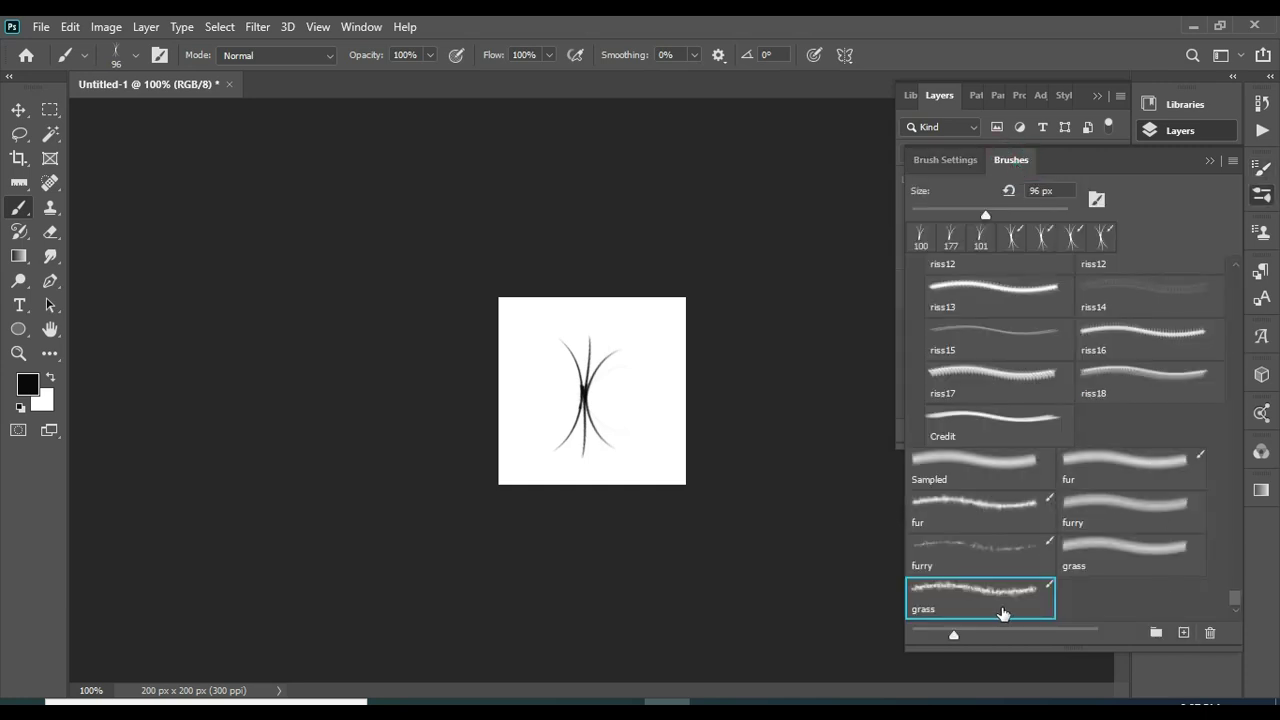
Delete the older plain grass preset and select the new furry grass brush
click(1114, 554)
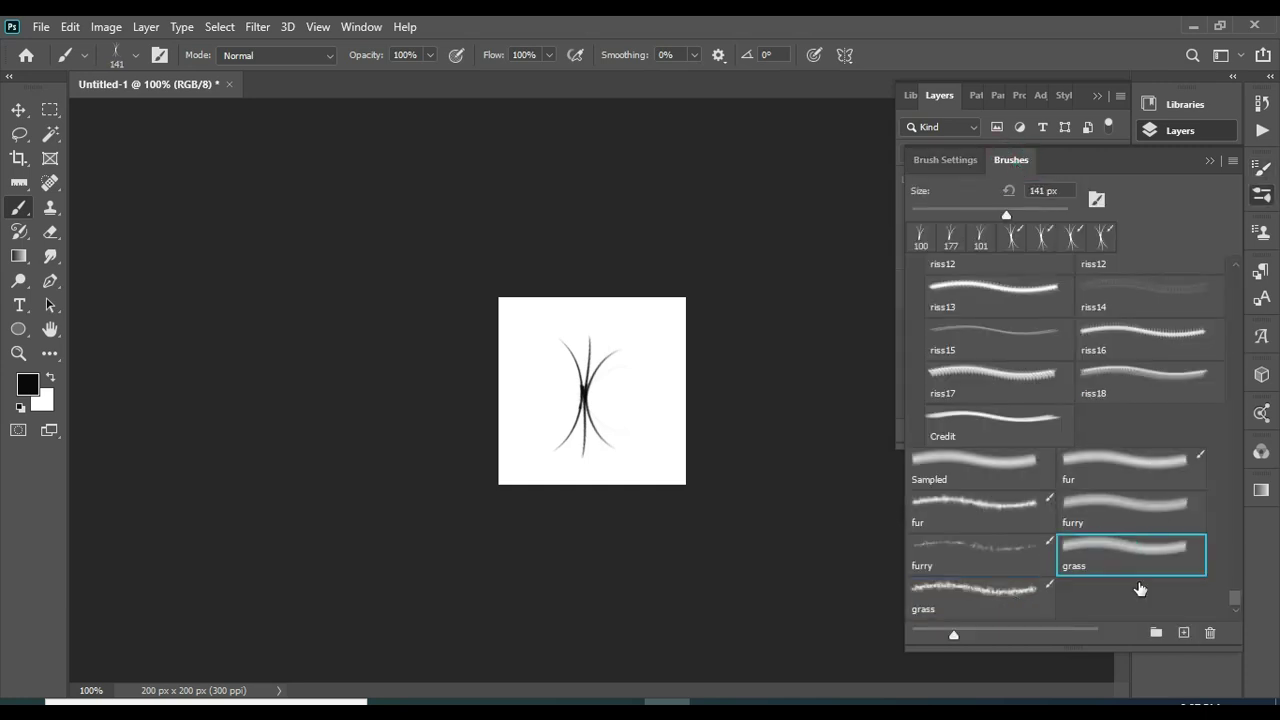
click(1210, 632)
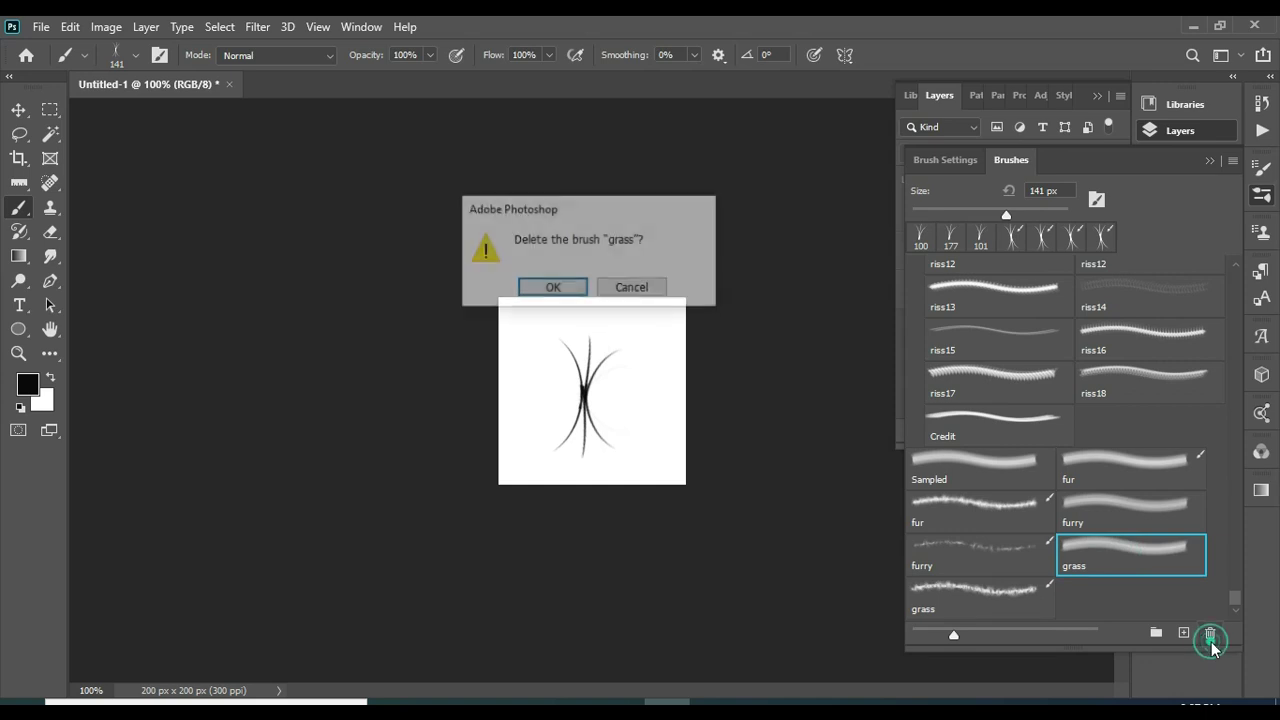
click(548, 288)
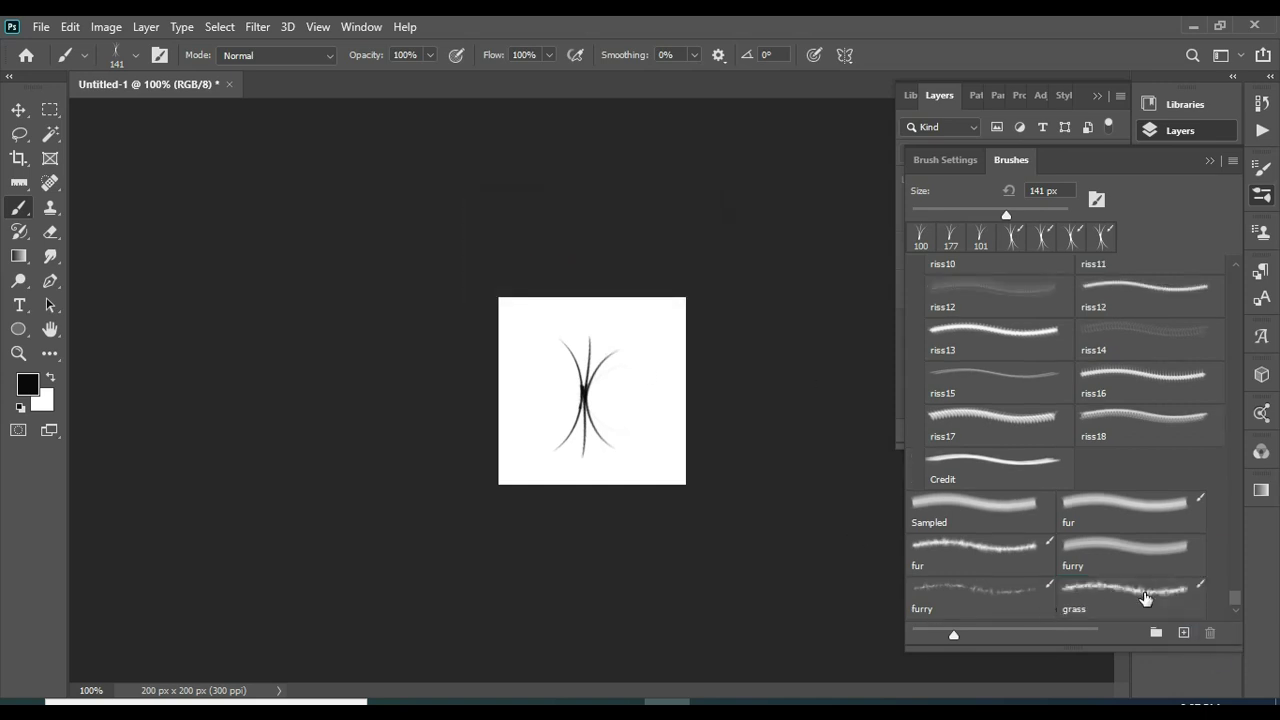
click(1130, 593)
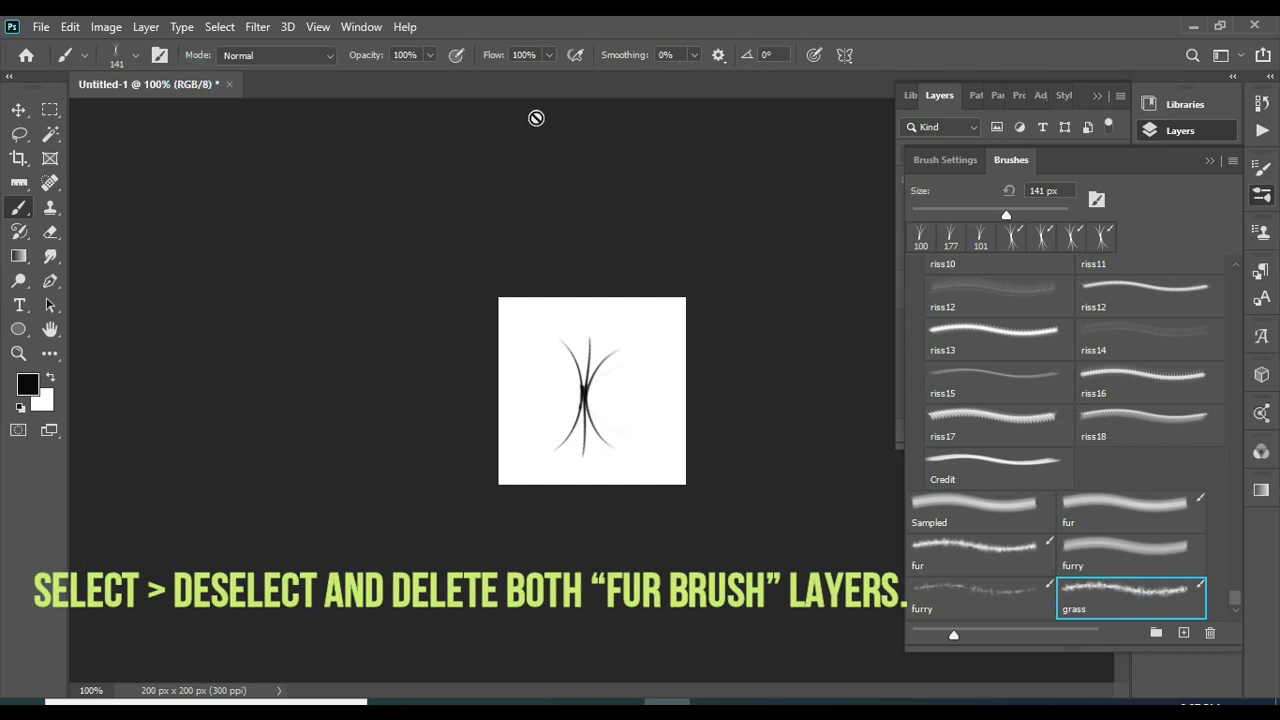
Create a new document from the 2000 × 1500 px, 300 ppi preset
click(33, 33)
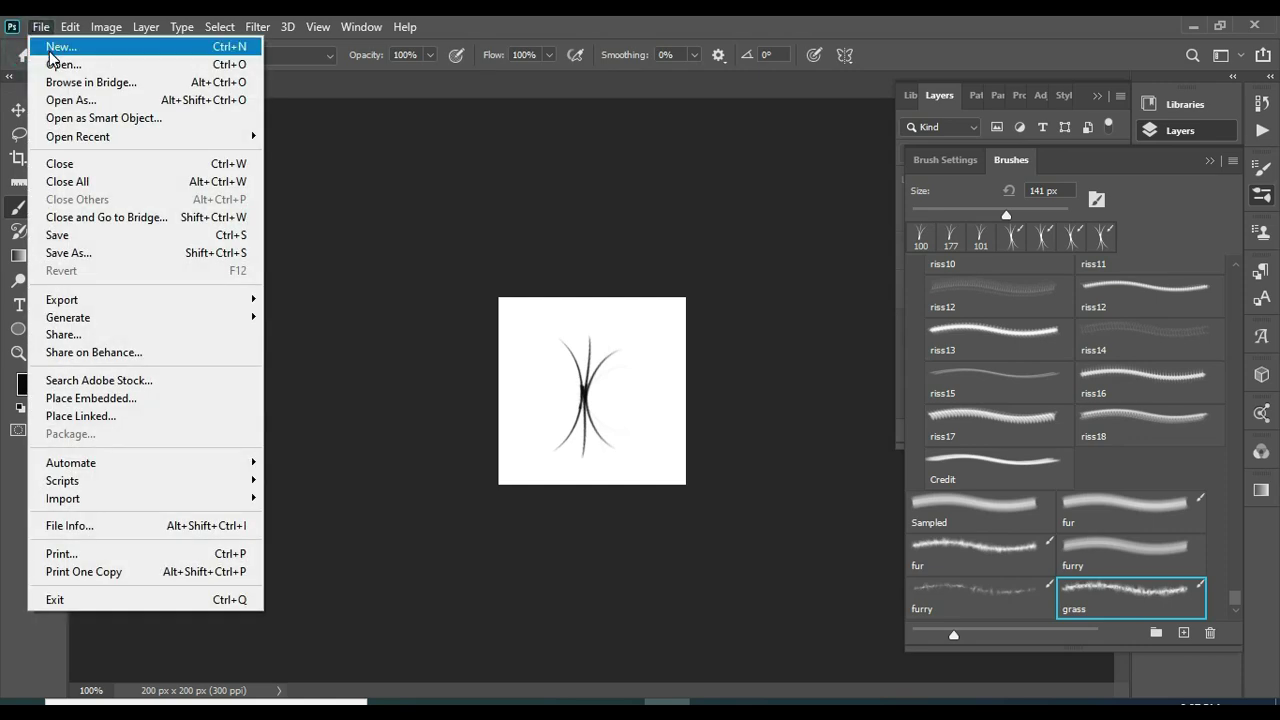
click(55, 46)
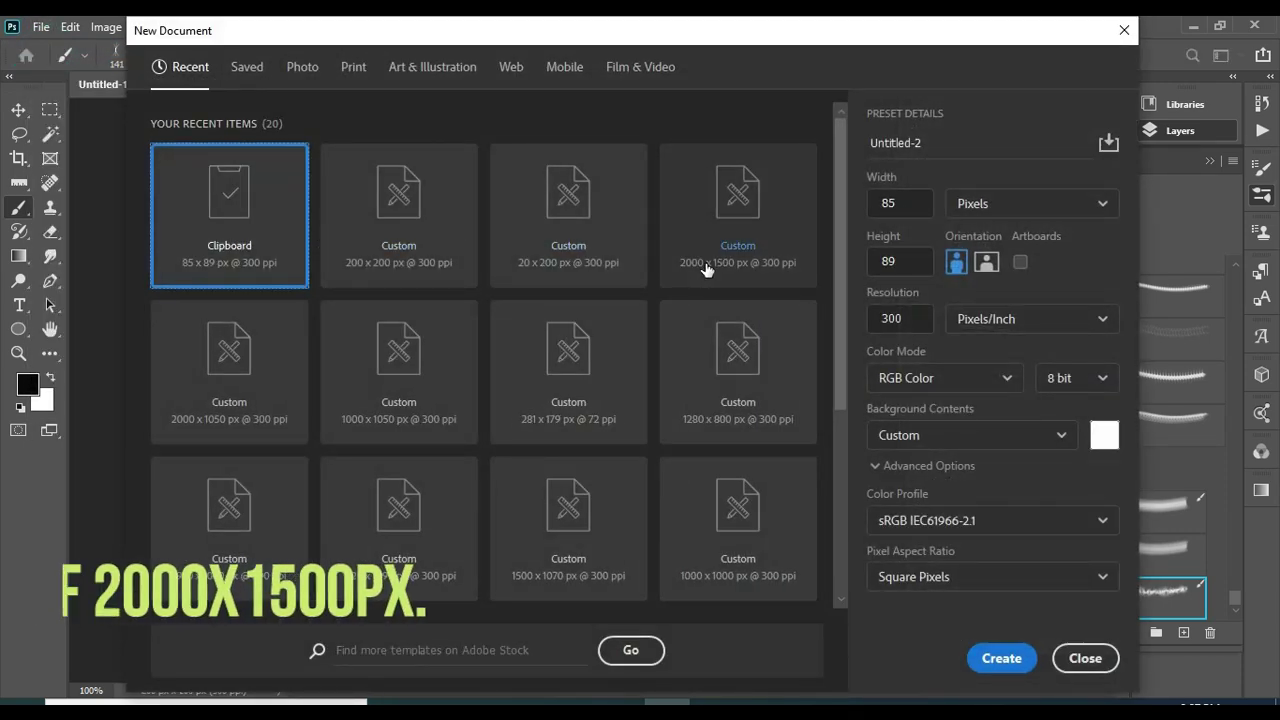
click(765, 280)
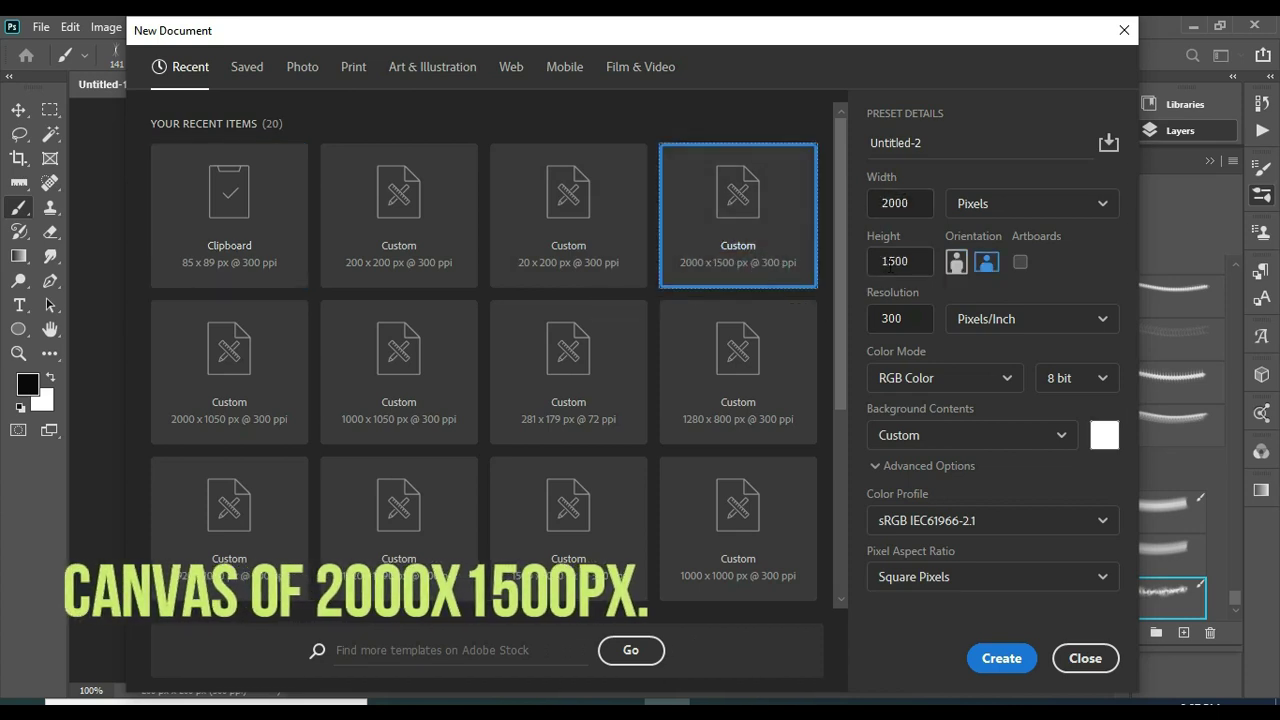
click(1003, 662)
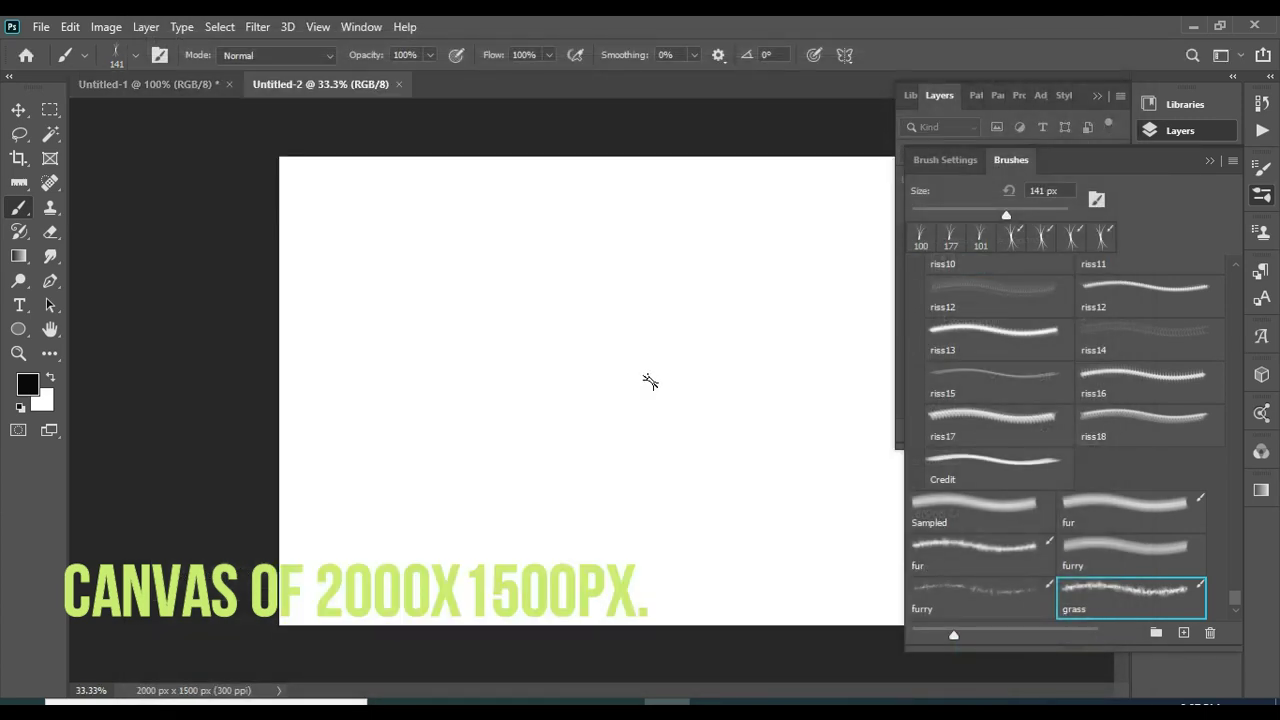
Add and then delete an empty Layer 1, leaving the Type tool active
click(1207, 162)
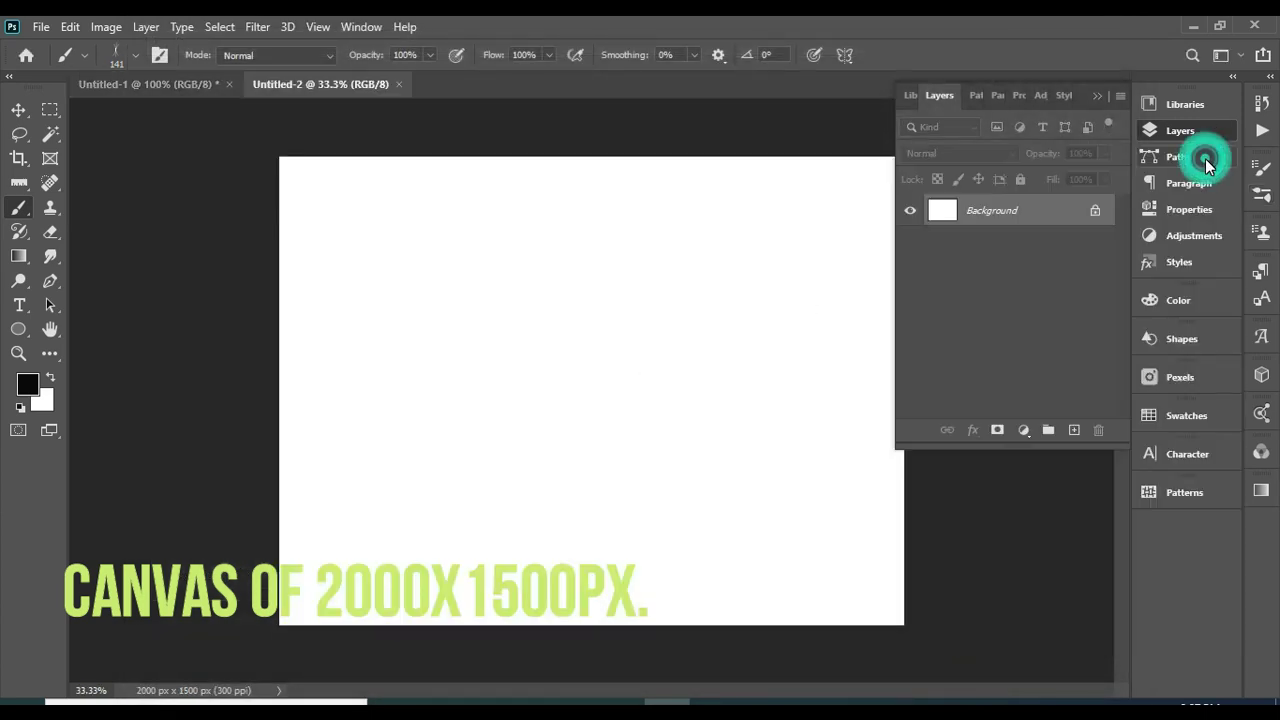
click(1074, 432)
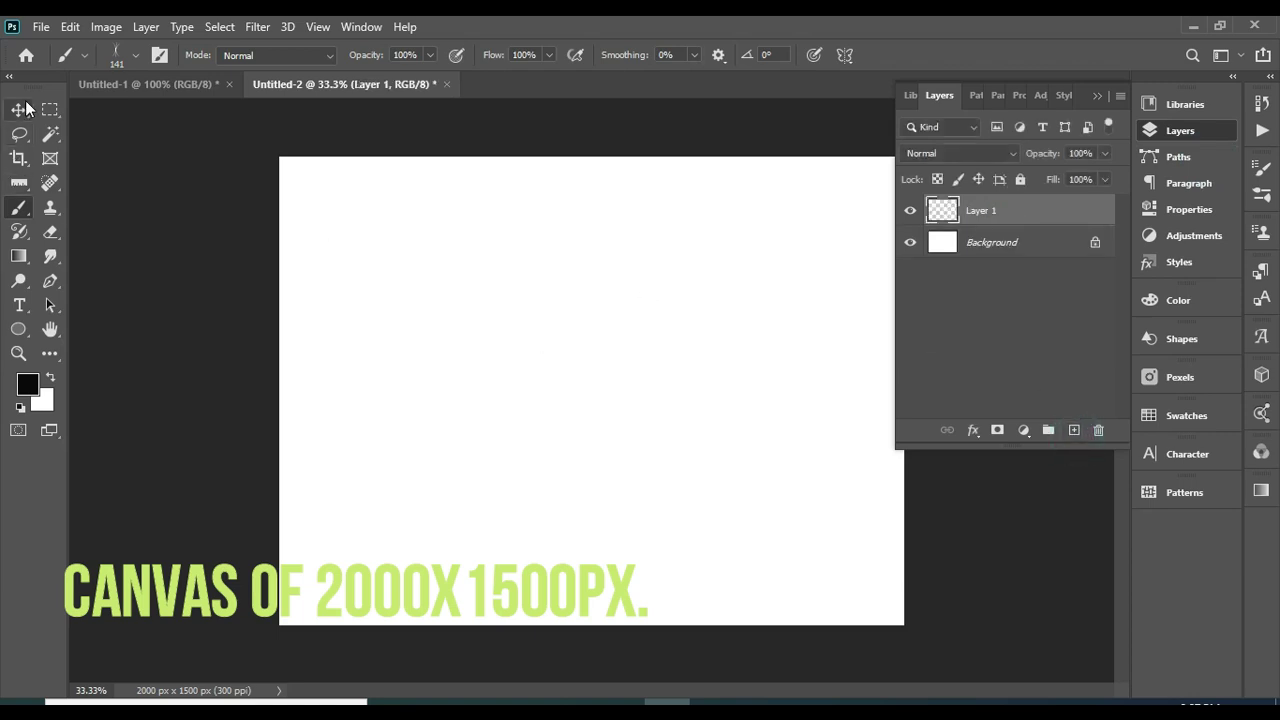
click(20, 306)
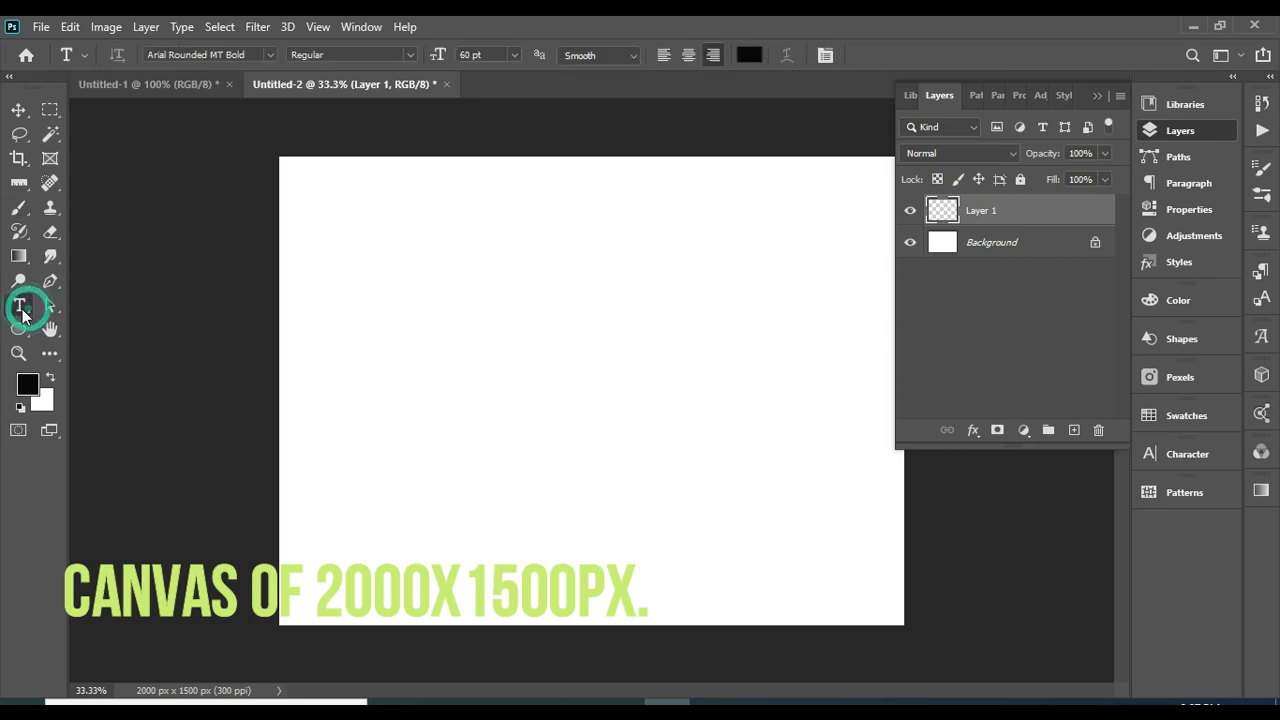
click(1098, 430)
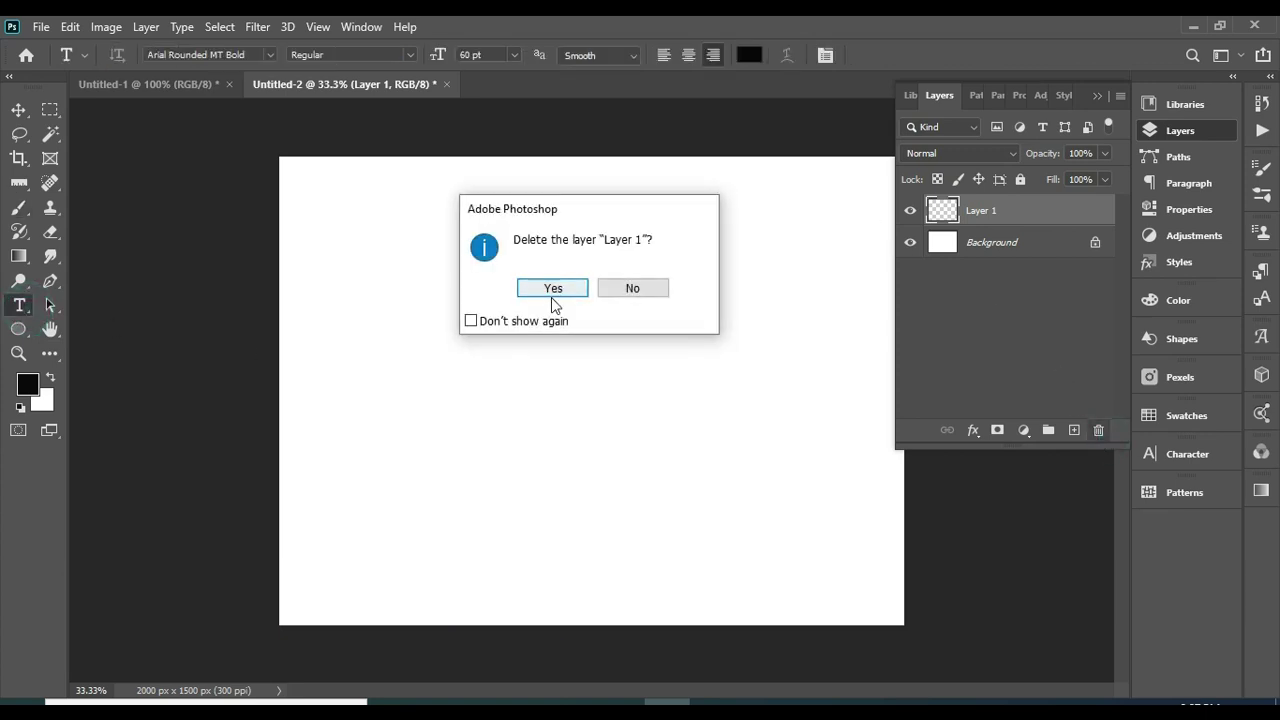
click(552, 297)
Type CAT on the canvas and move the text to the centre
click(503, 333)
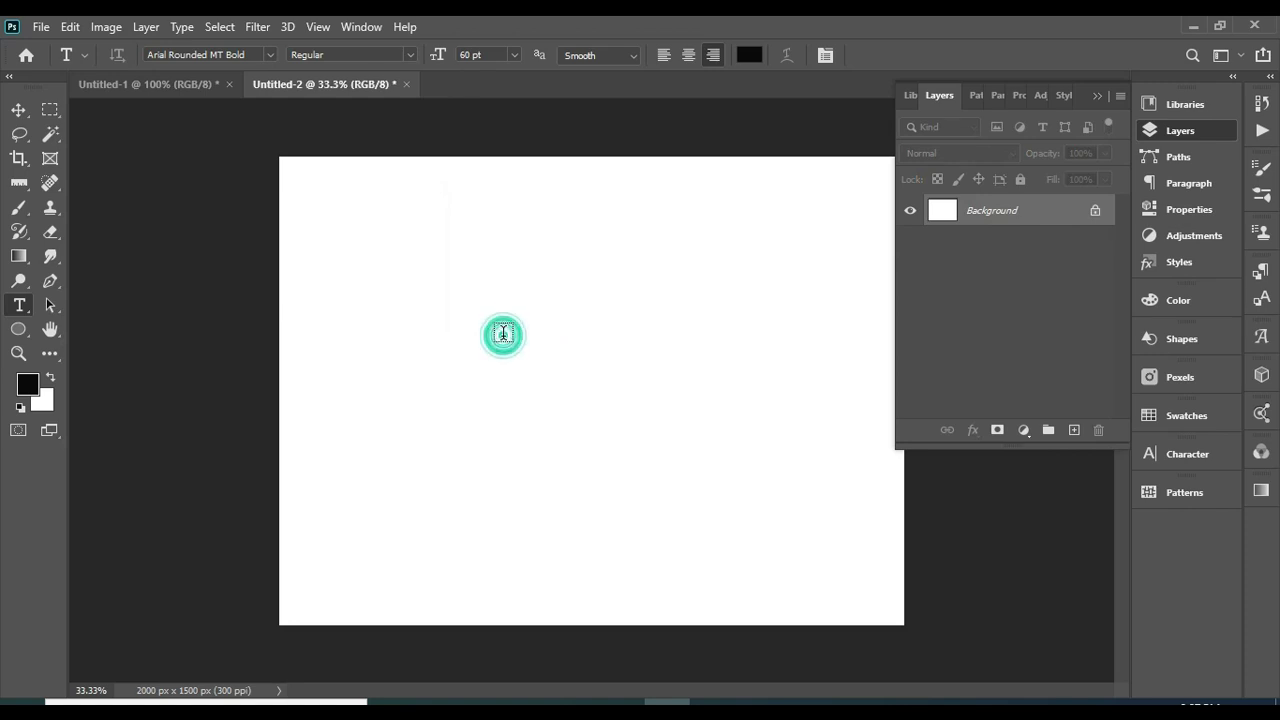
text(CAT)
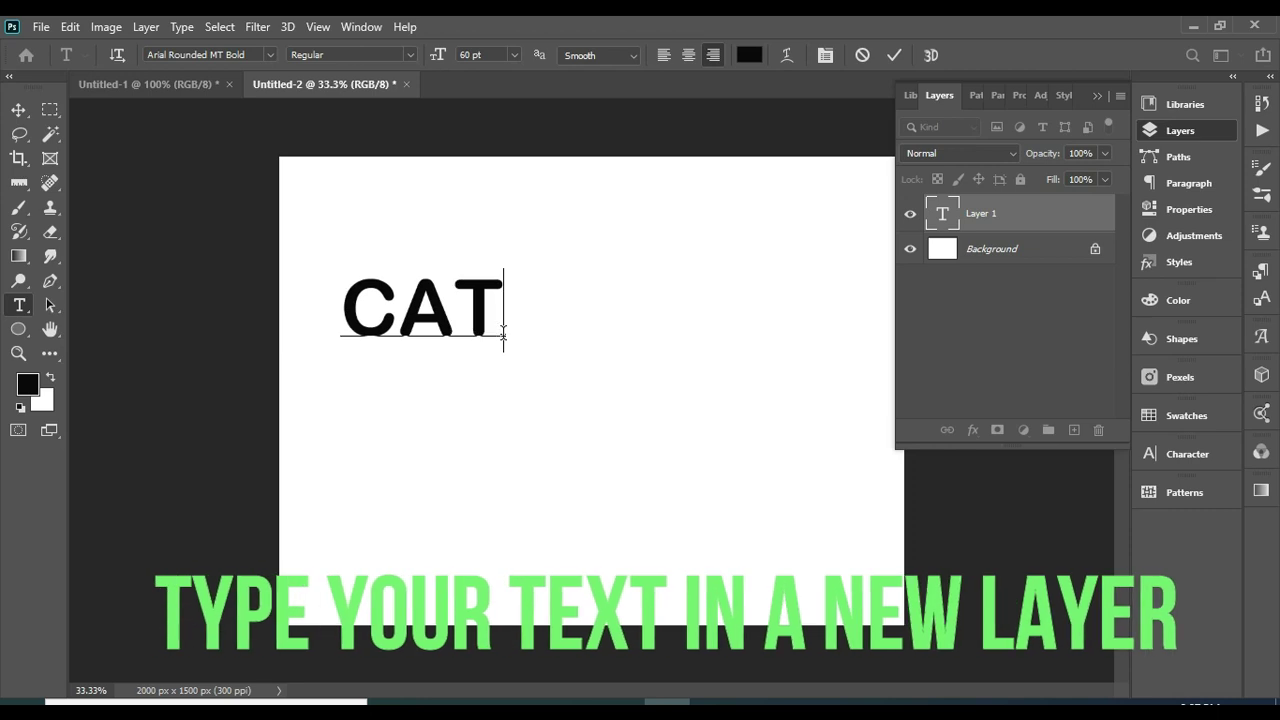
click(19, 110)
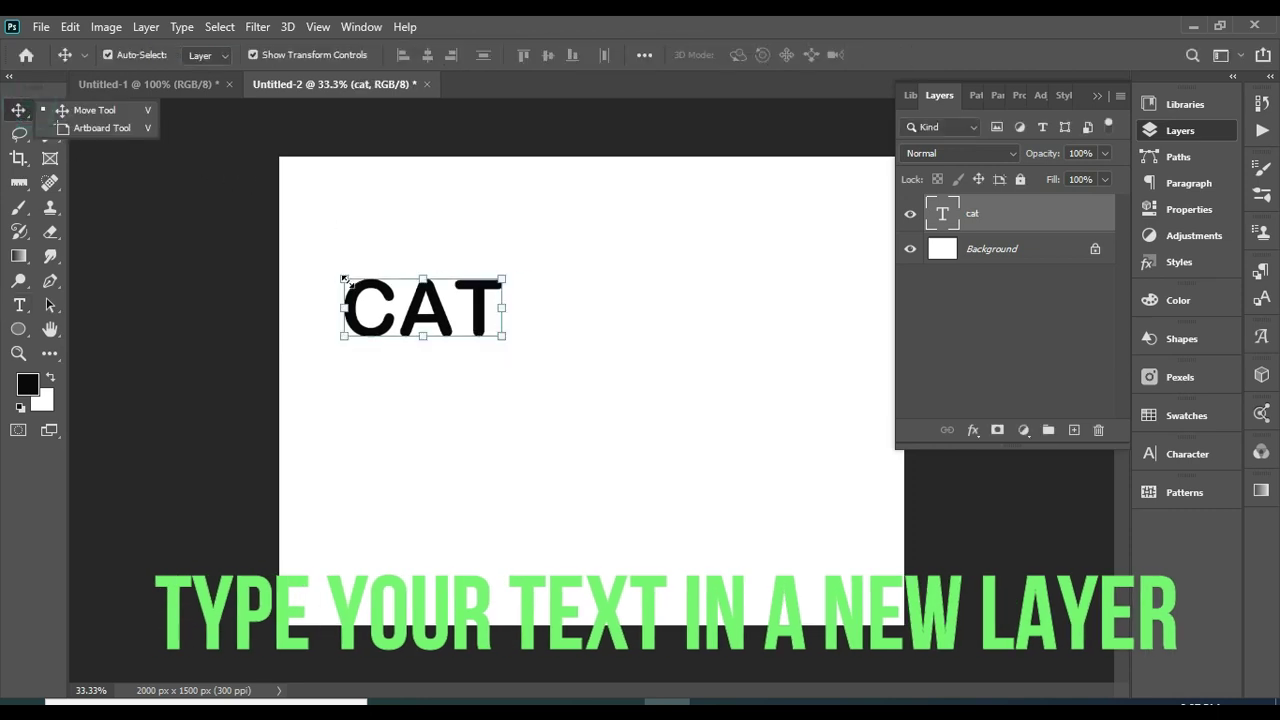
mouse_move(428, 316)
mouse_down()
mouse_move(560, 370)
mouse_move(782, 527)
mouse_up()
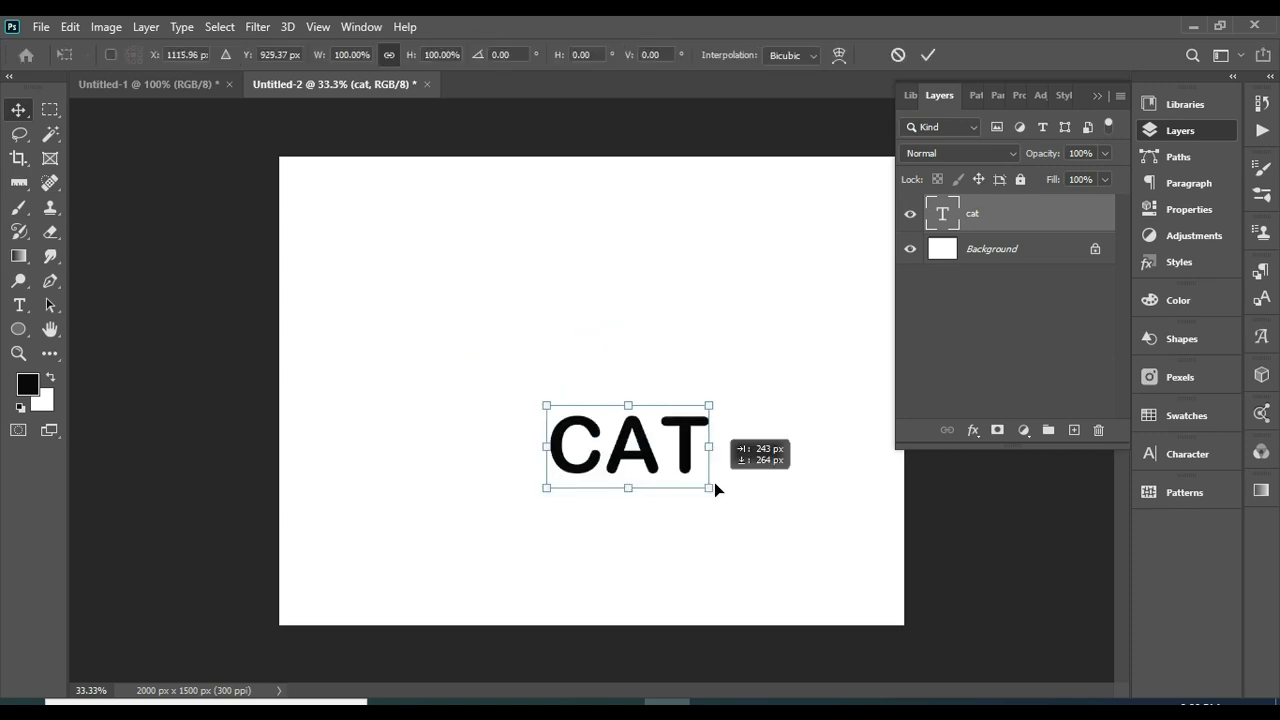
mouse_move(666, 474)
mouse_down()
mouse_move(548, 373)
mouse_move(588, 256)
mouse_up()
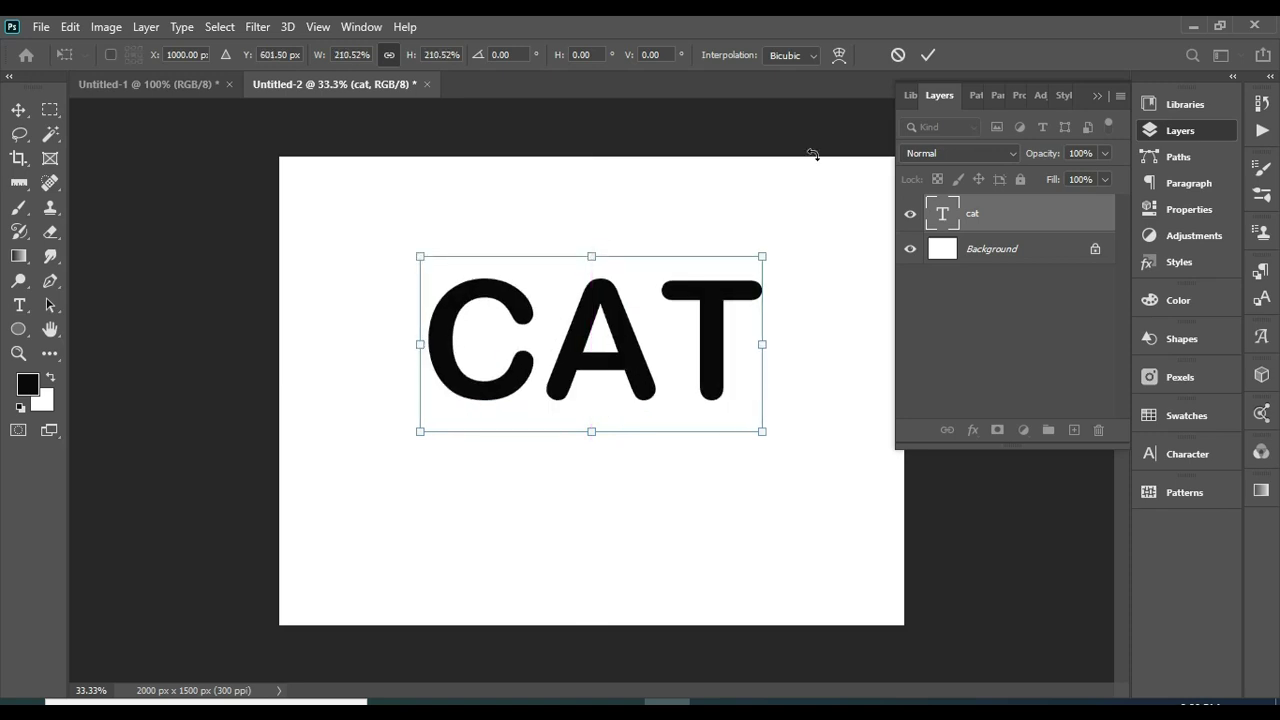
Commit the 210.52% enlargement of the CAT text
click(605, 345)
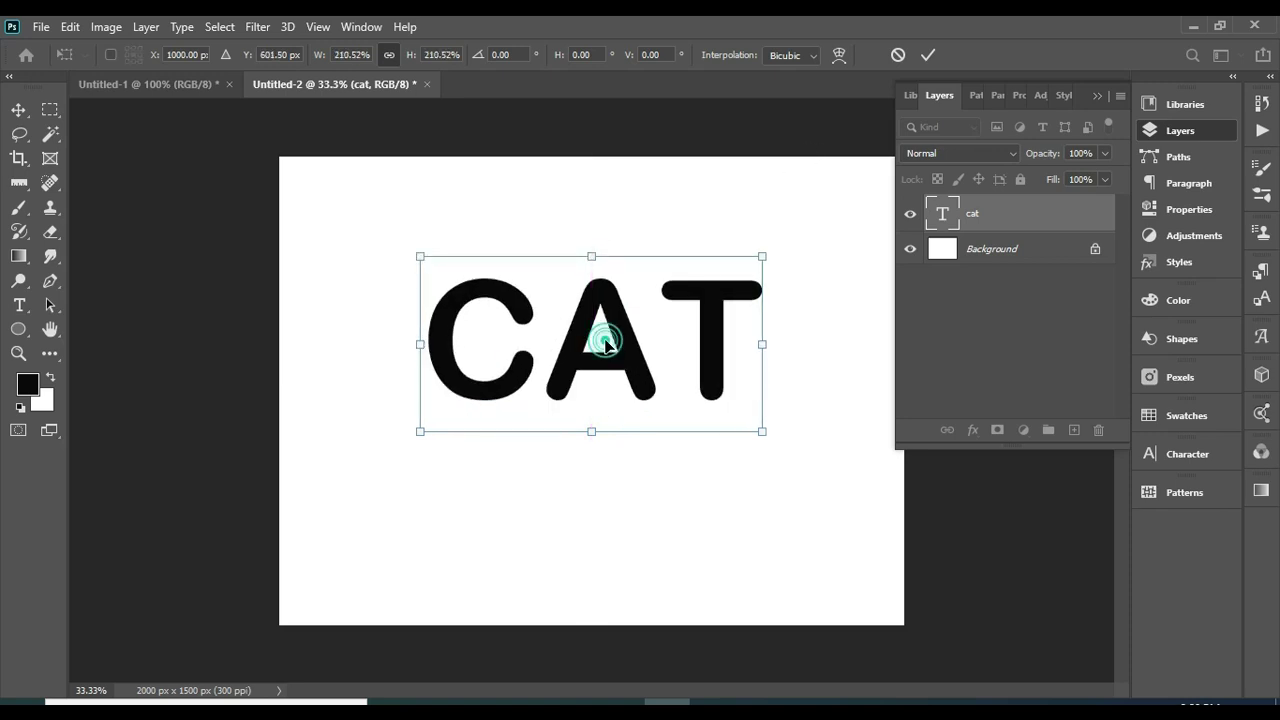
click(997, 218)
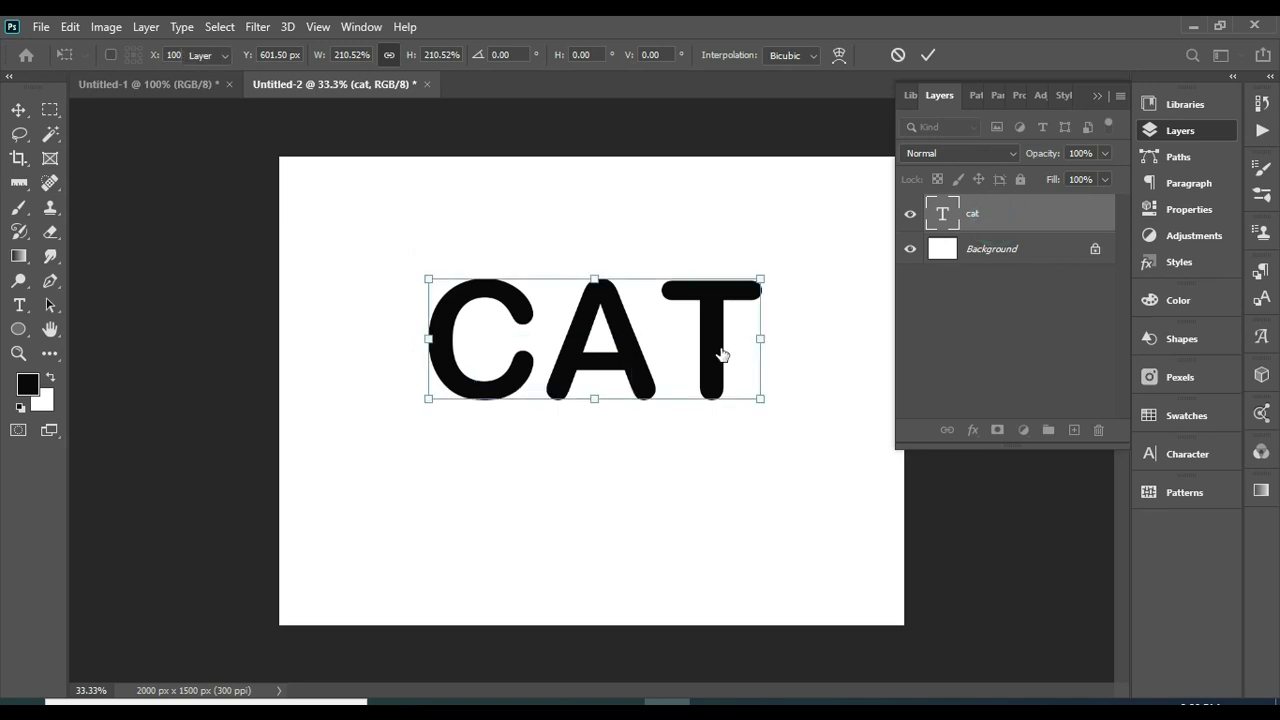
click(496, 262)
click(489, 300)
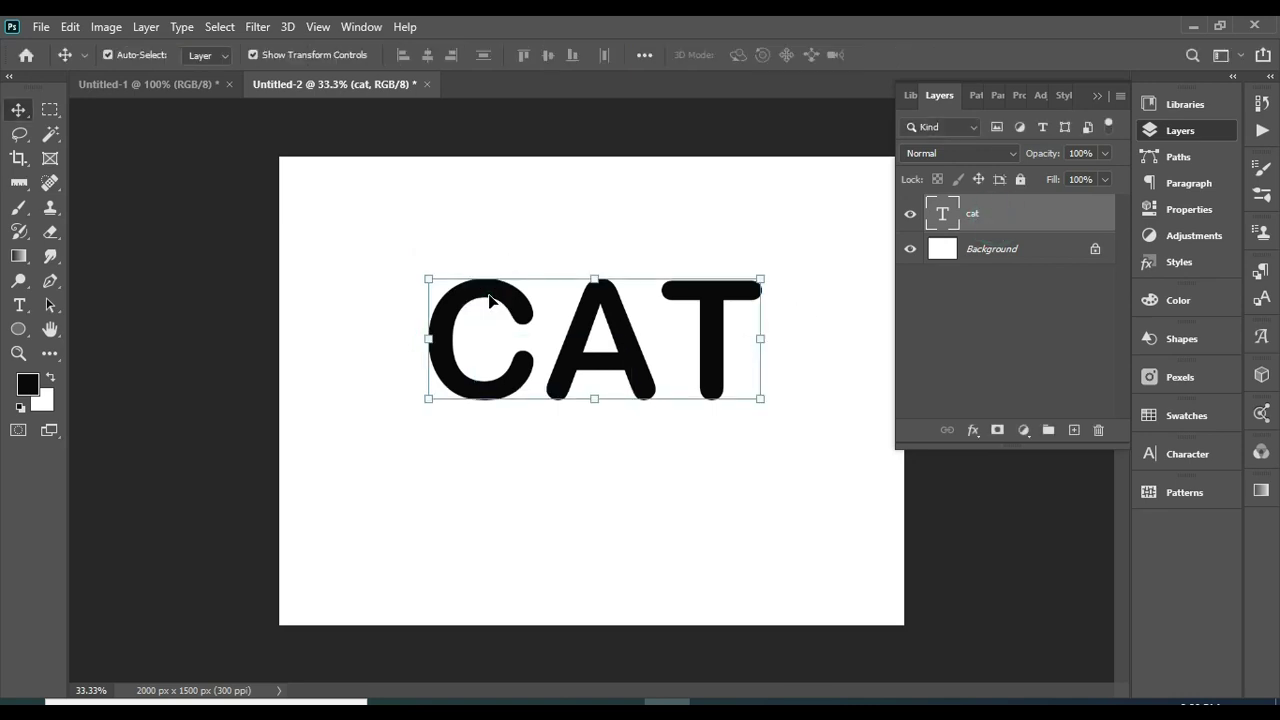
Convert the cat text layer to a smart object from its layer context menu
right_click(942, 216)
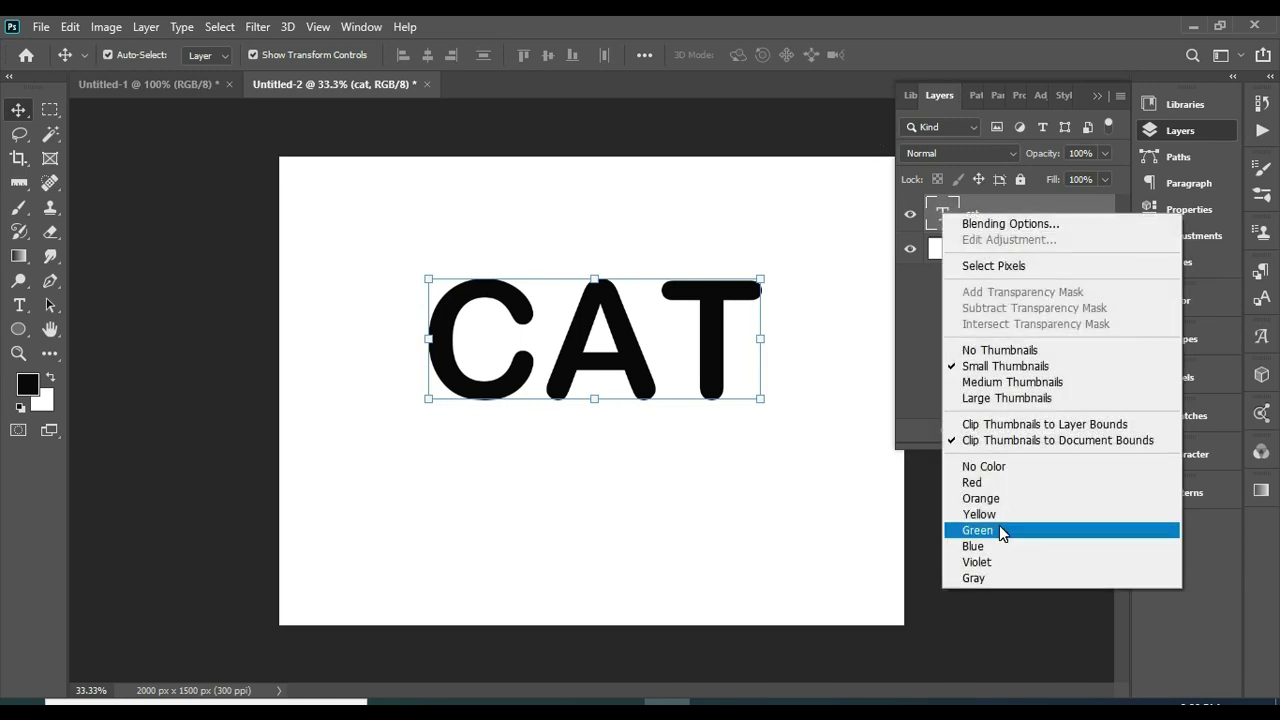
click(924, 400)
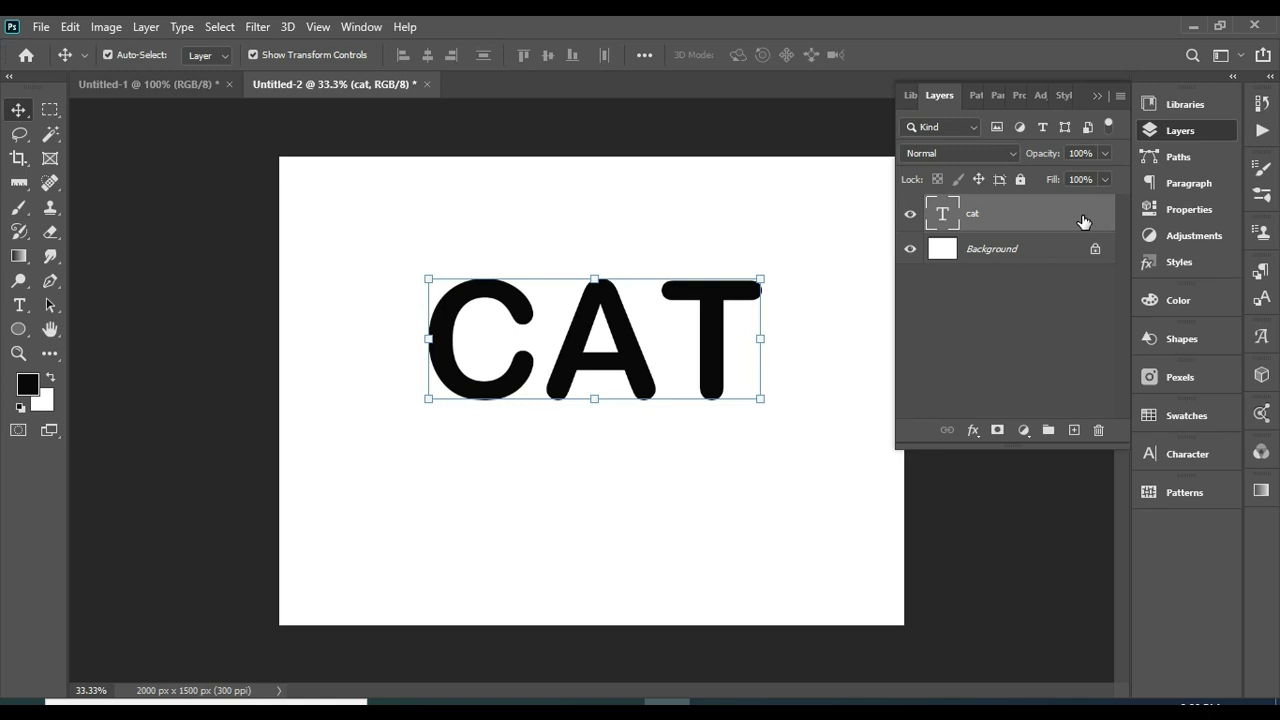
right_click(1082, 215)
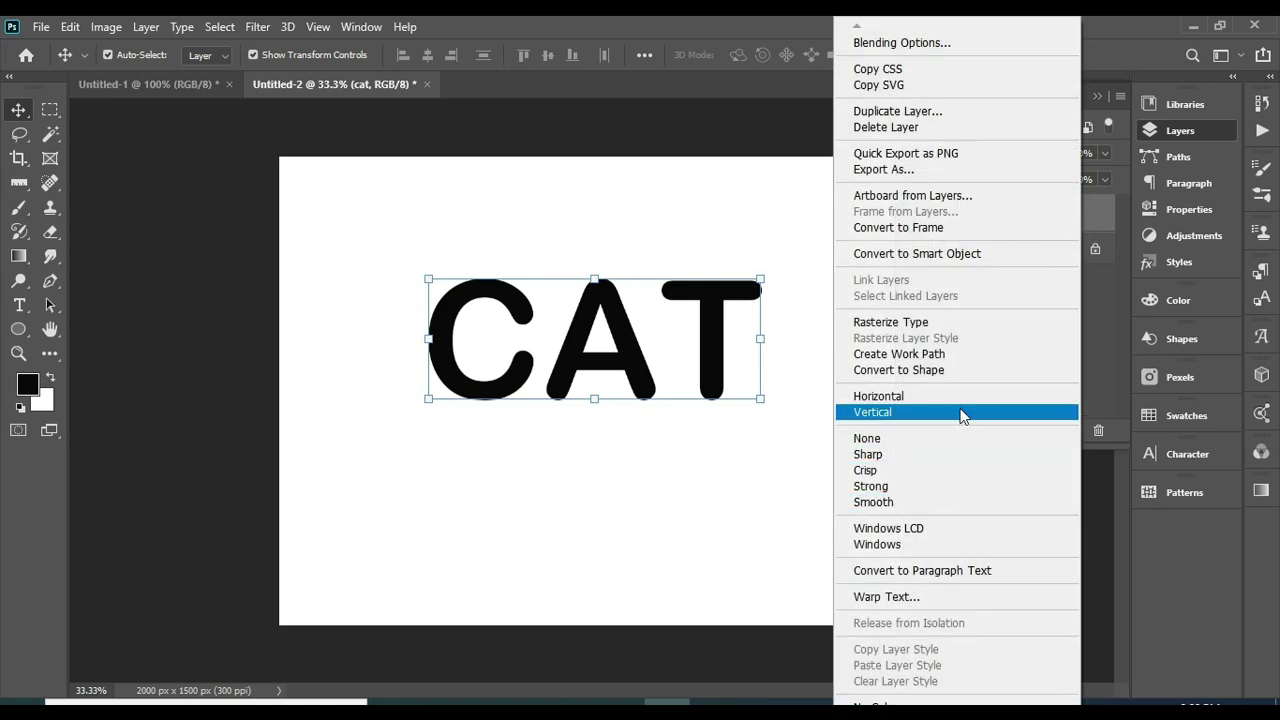
click(930, 254)
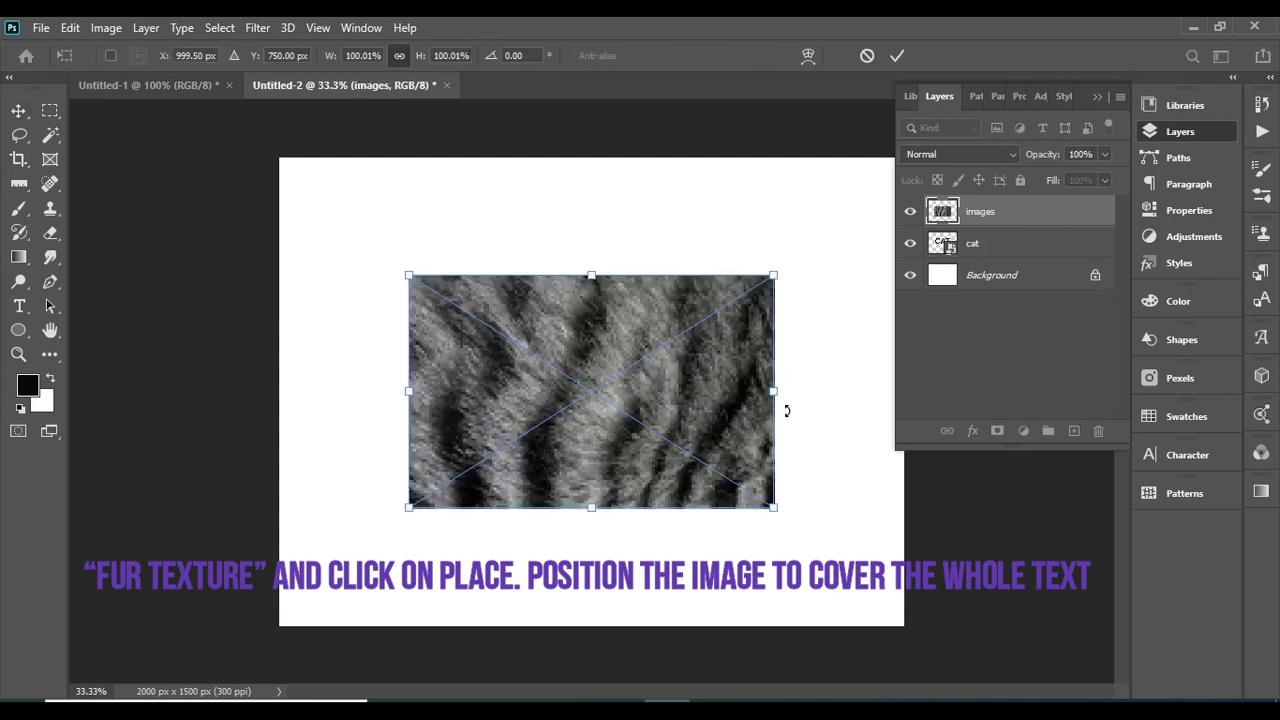
Scale the placed fur image to 49.31%, rotate it upright and position it over the C
drag(773, 391, 652, 391)
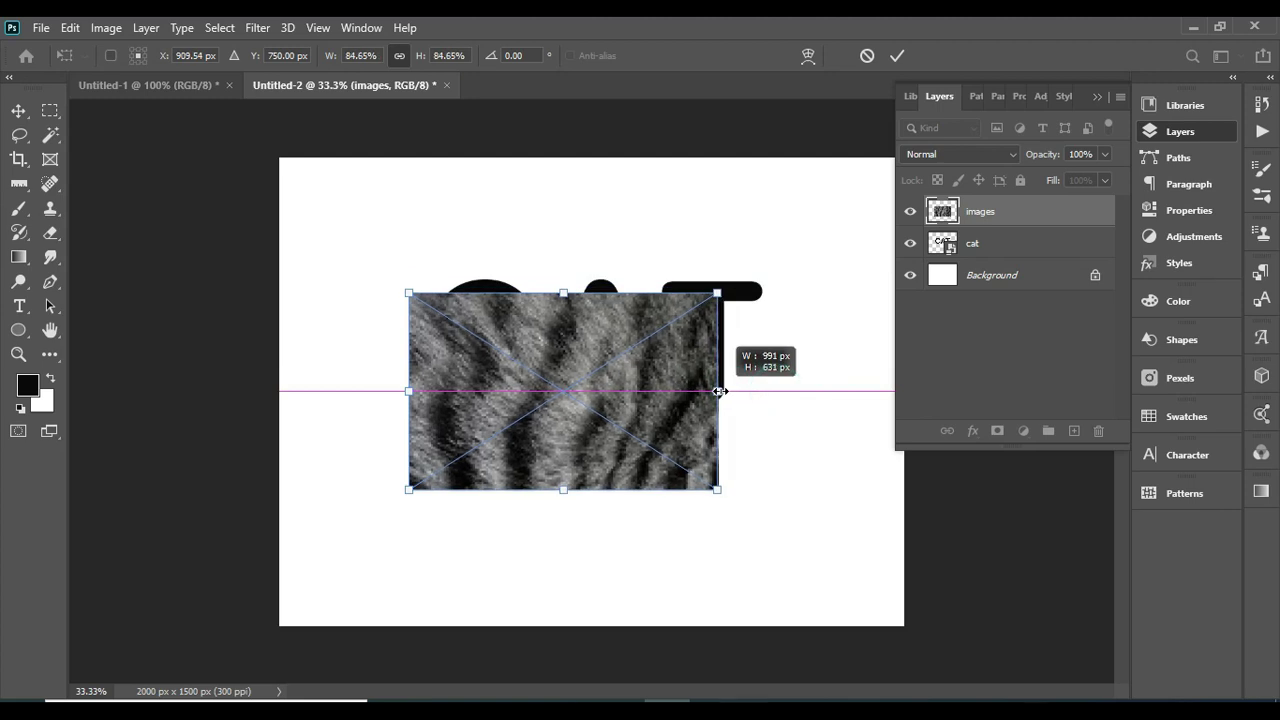
drag(533, 424, 524, 372)
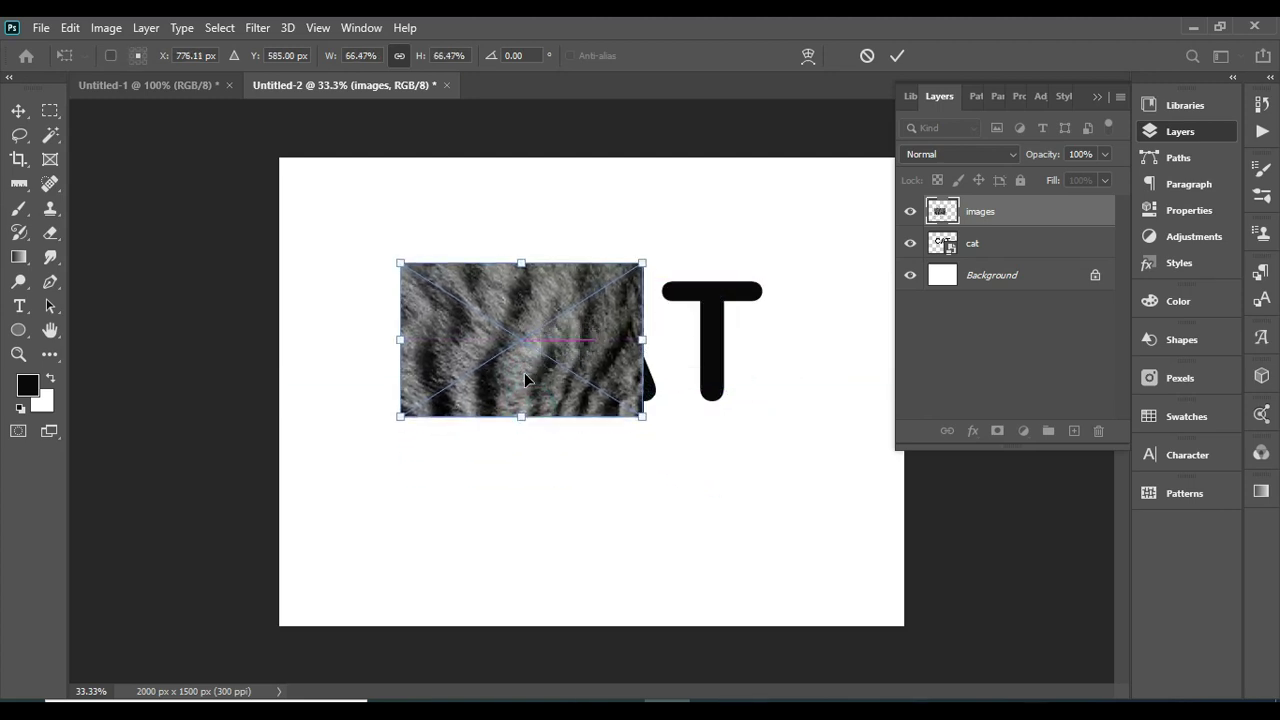
drag(641, 341, 580, 340)
mouse_move(600, 278)
mouse_down()
mouse_move(439, 230)
mouse_move(424, 238)
mouse_up()
click(515, 375)
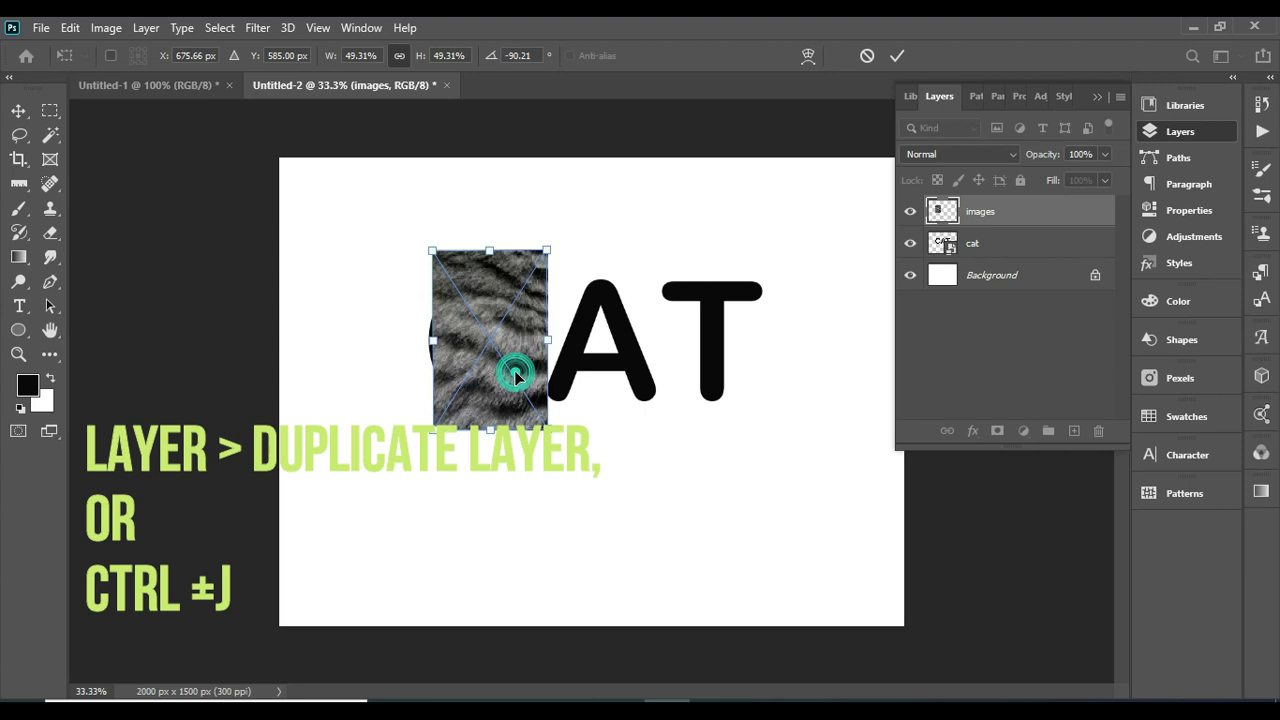
drag(515, 375, 510, 376)
drag(561, 436, 556, 434)
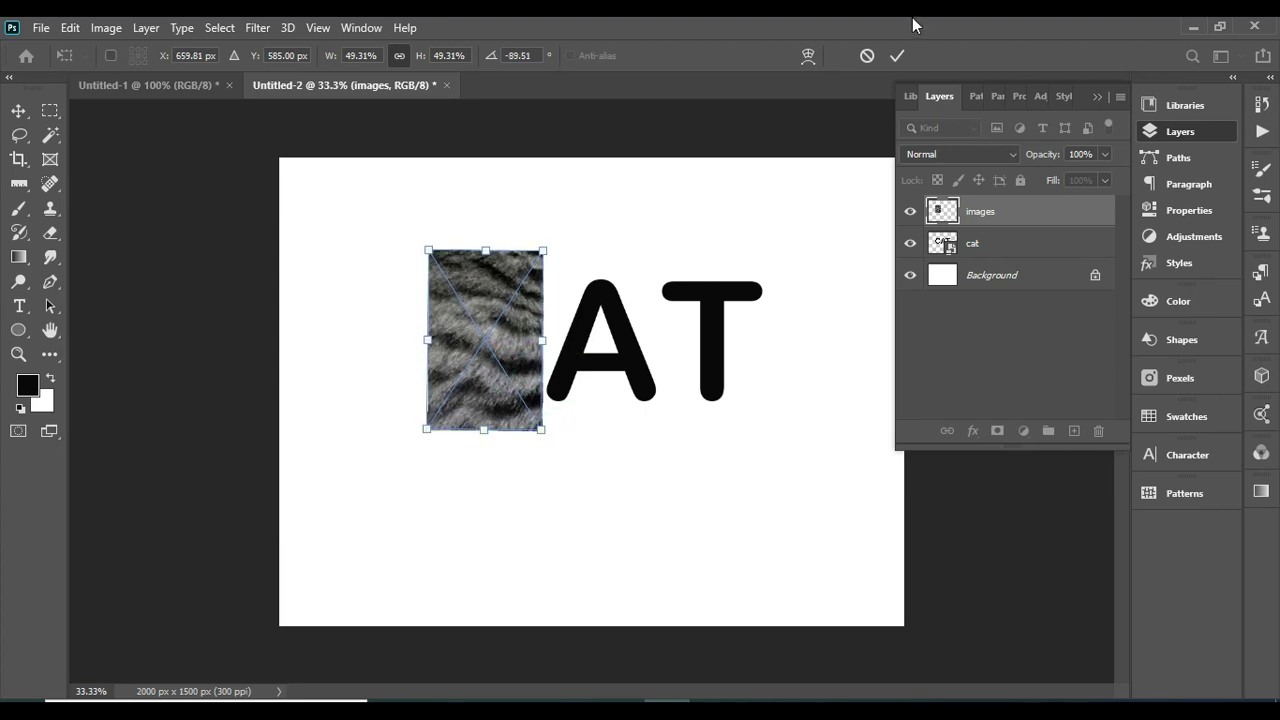
click(899, 56)
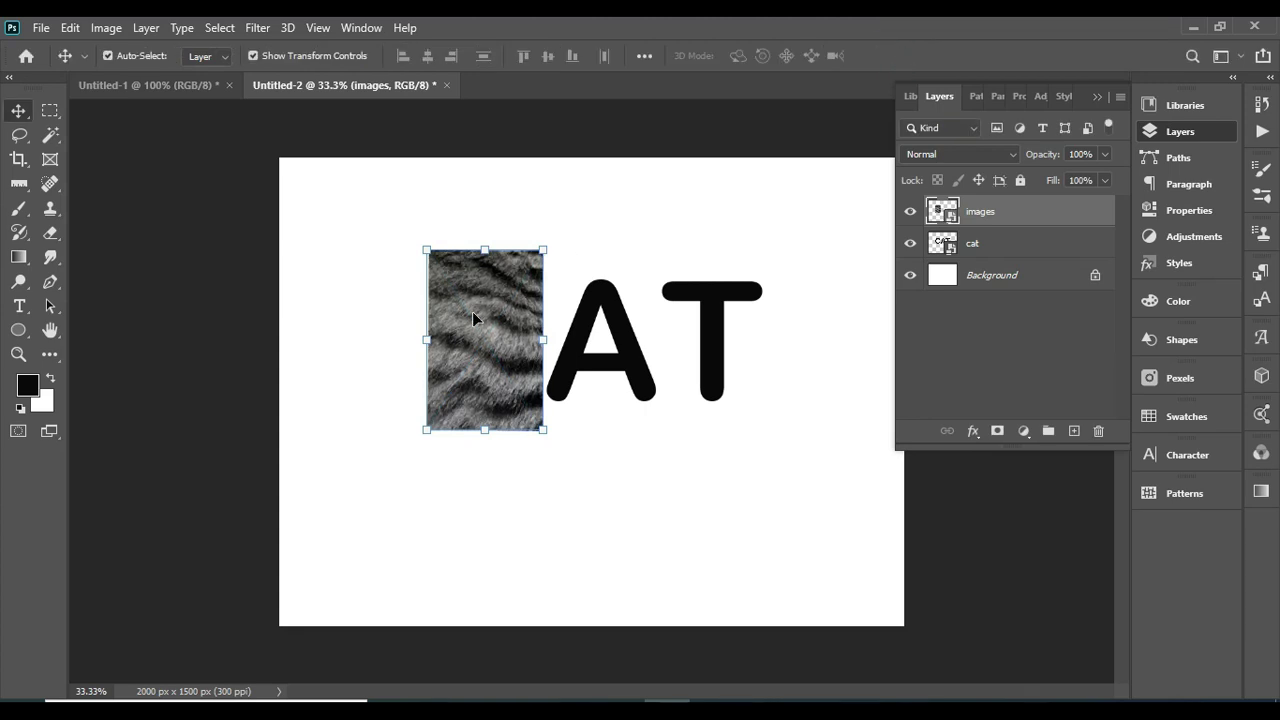
Alt-drag copies of the fur strip beside the first and adjust the middle strip
mouse_move(473, 313)
alt+mouse_down()
mouse_move(579, 364)
mouse_move(587, 308)
mouse_move(577, 358)
mouse_move(719, 318)
alt+mouse_up()
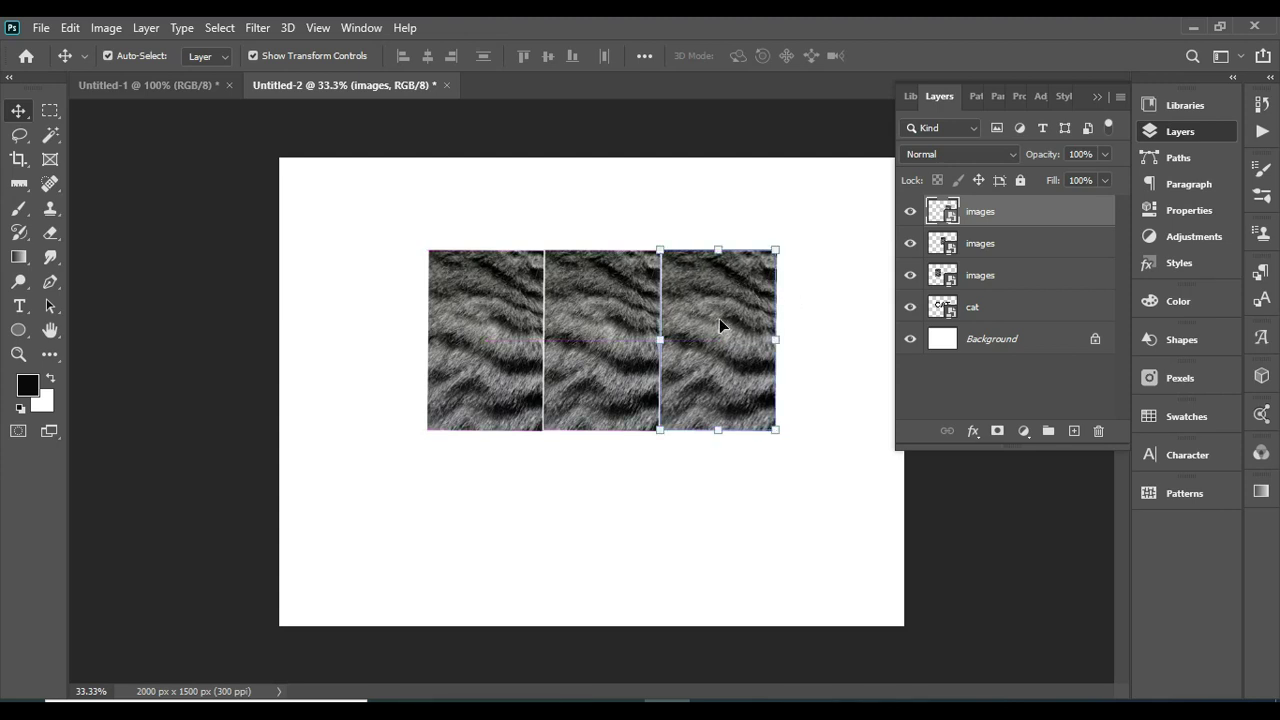
click(614, 330)
key(ctrl+t)
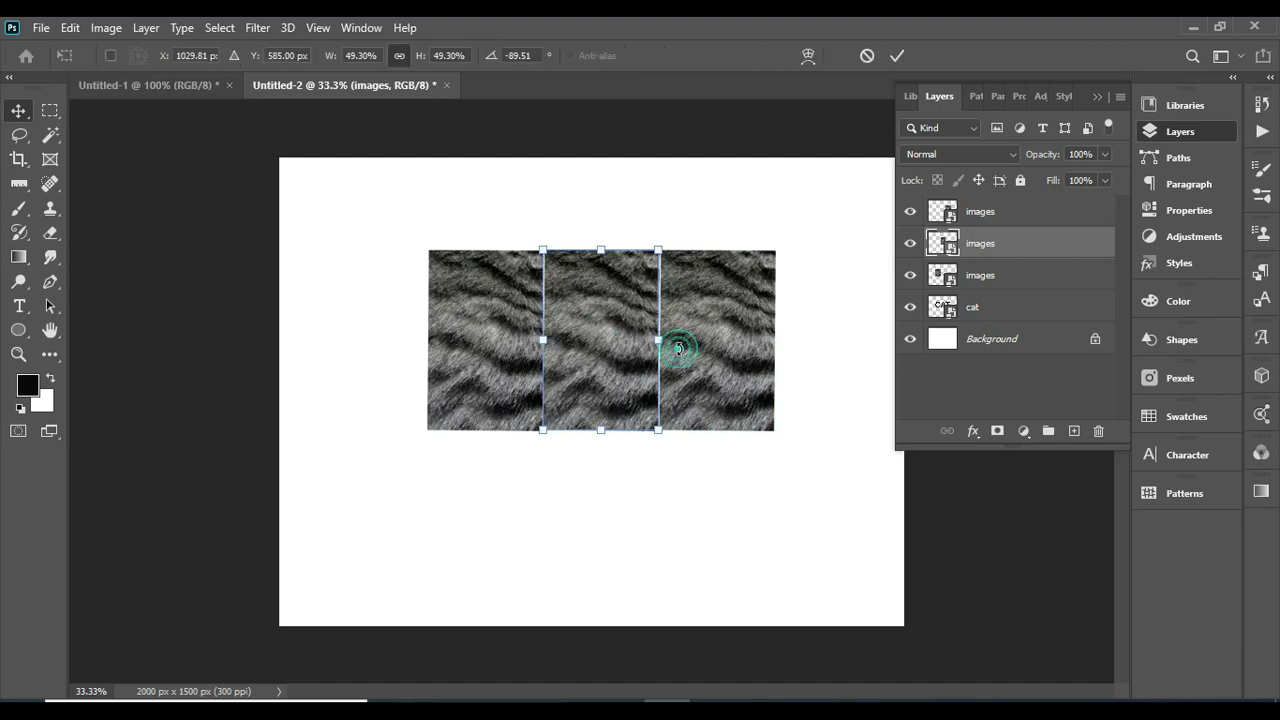
click(698, 348)
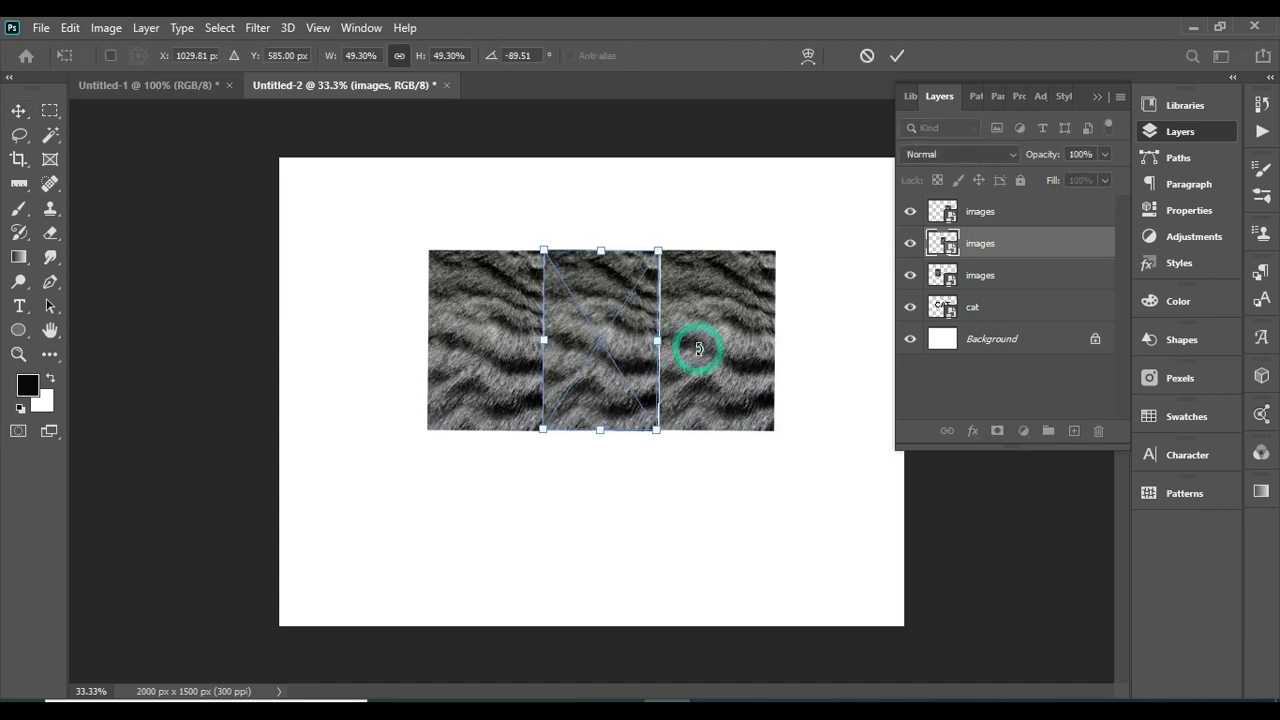
click(872, 317)
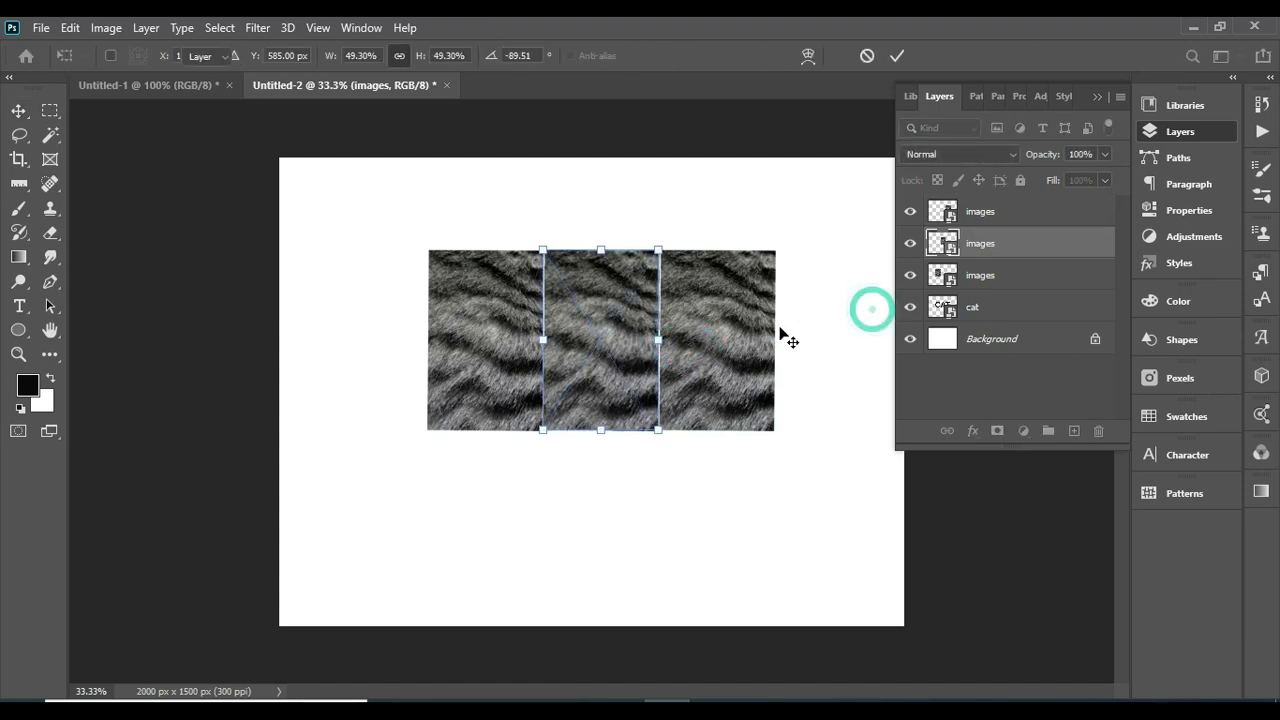
Nudge the right fur strip left so the three strips meet edge to edge
click(694, 343)
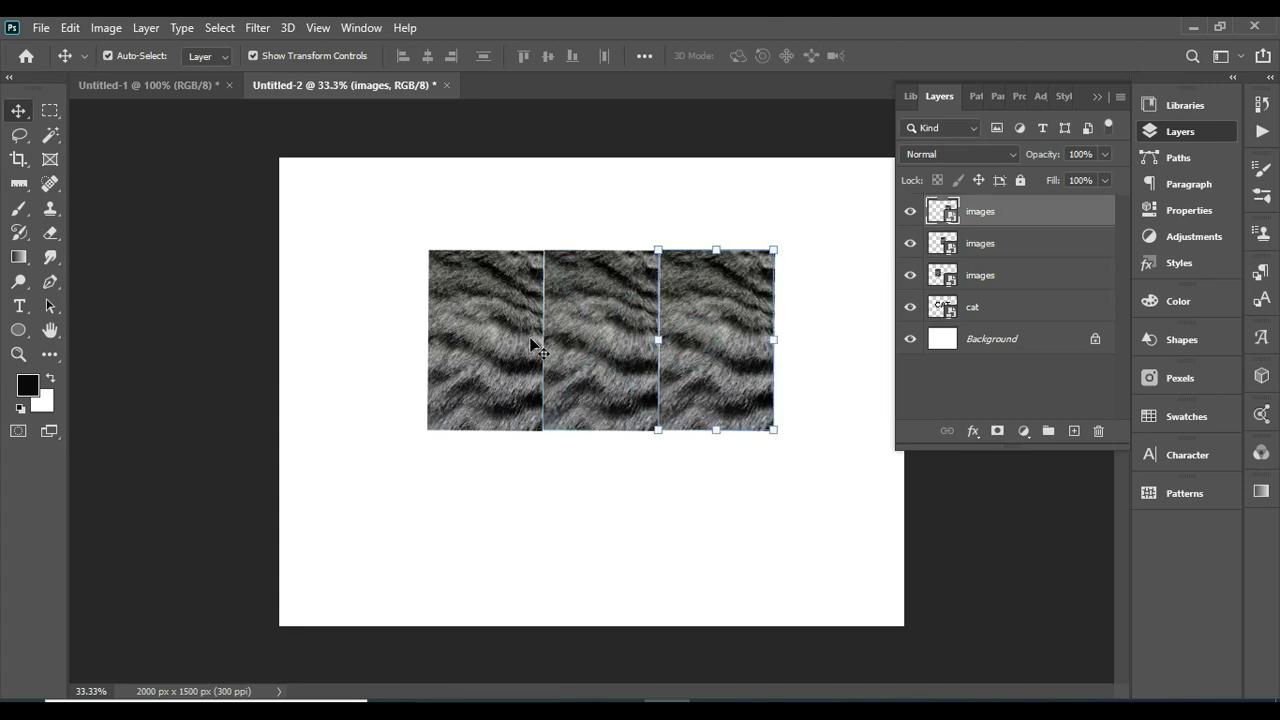
click(573, 340)
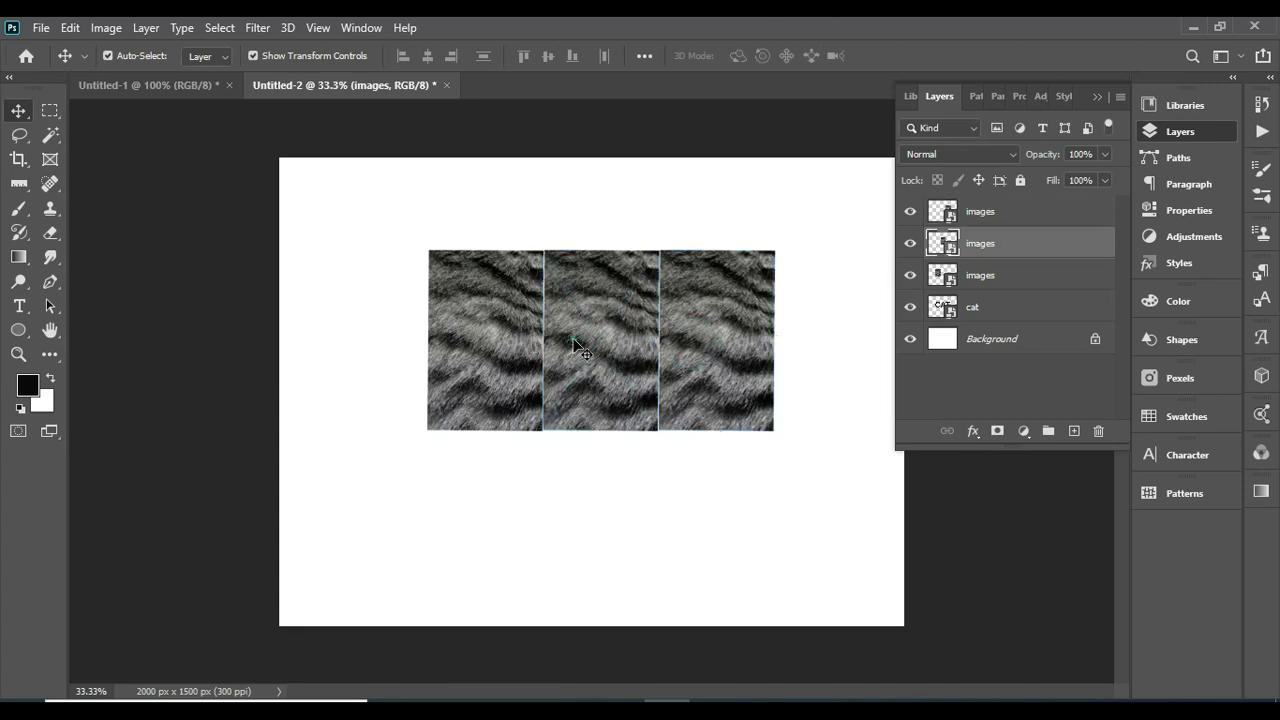
click(699, 338)
key(Left)
key(Left)
key(Left)
click(849, 348)
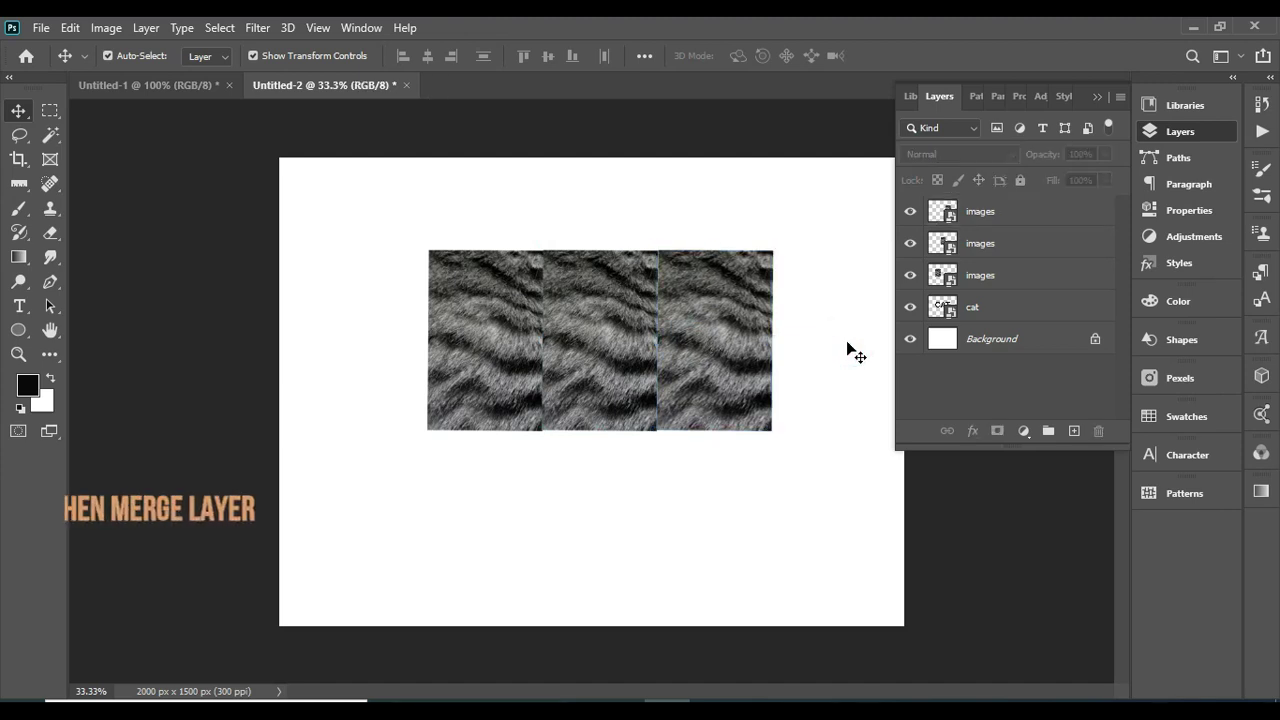
click(983, 215)
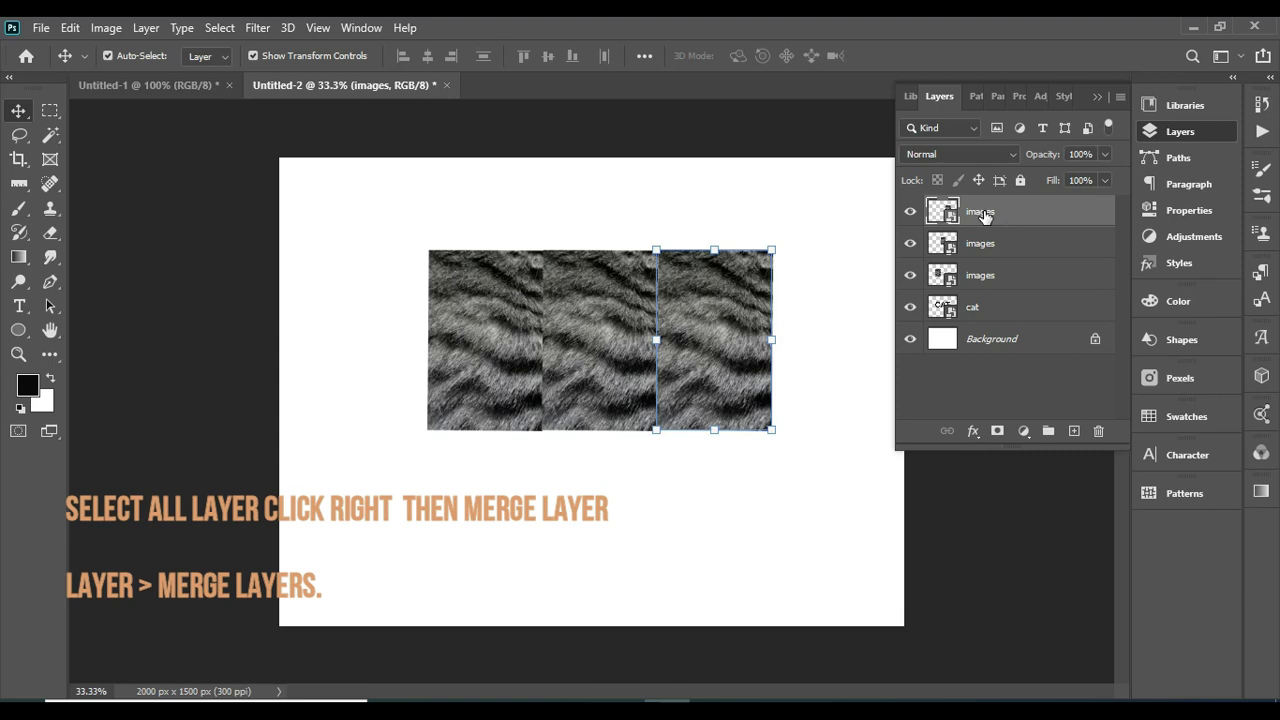
Select all three images layers and merge them with Merge Layers
shift+click(1004, 253)
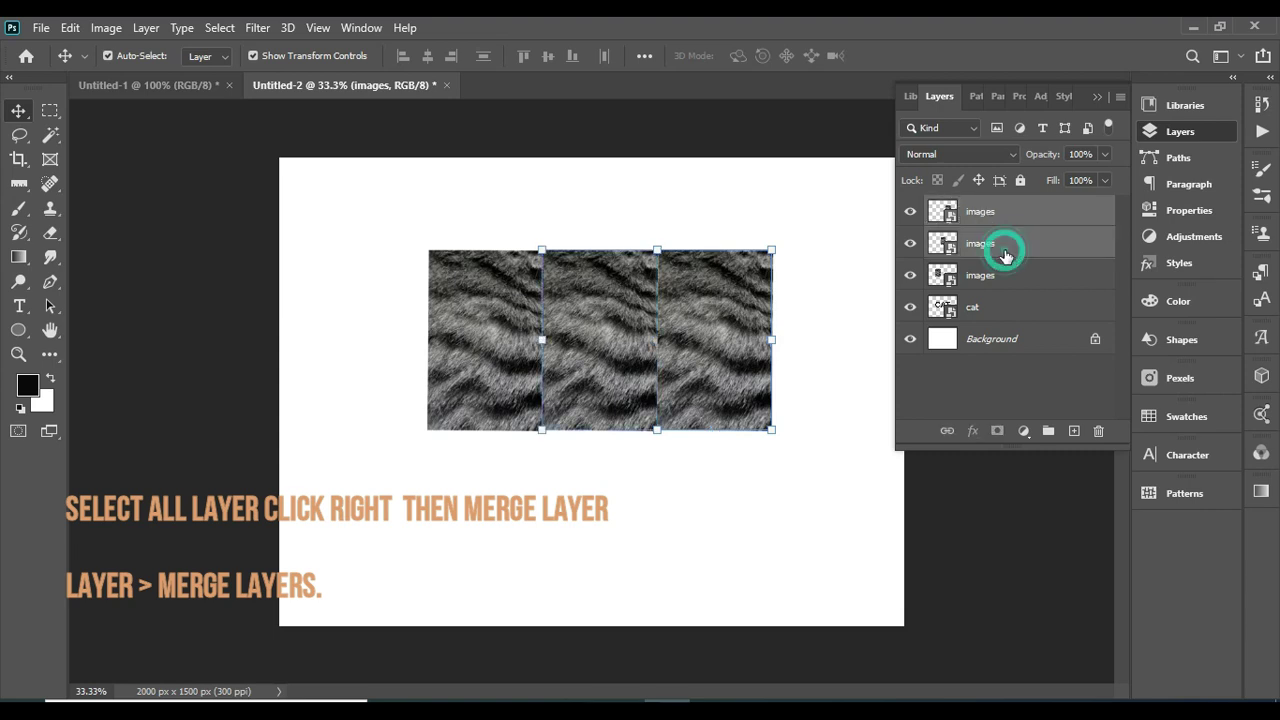
shift+click(1005, 282)
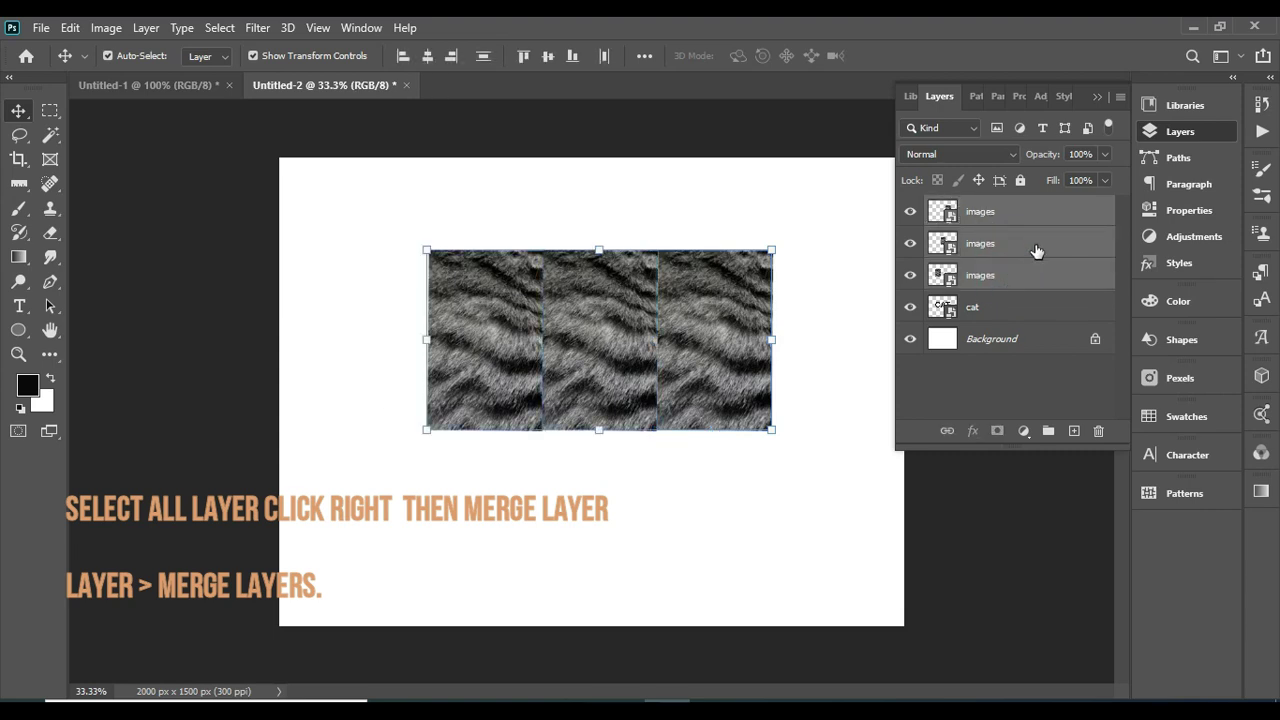
right_click(1037, 246)
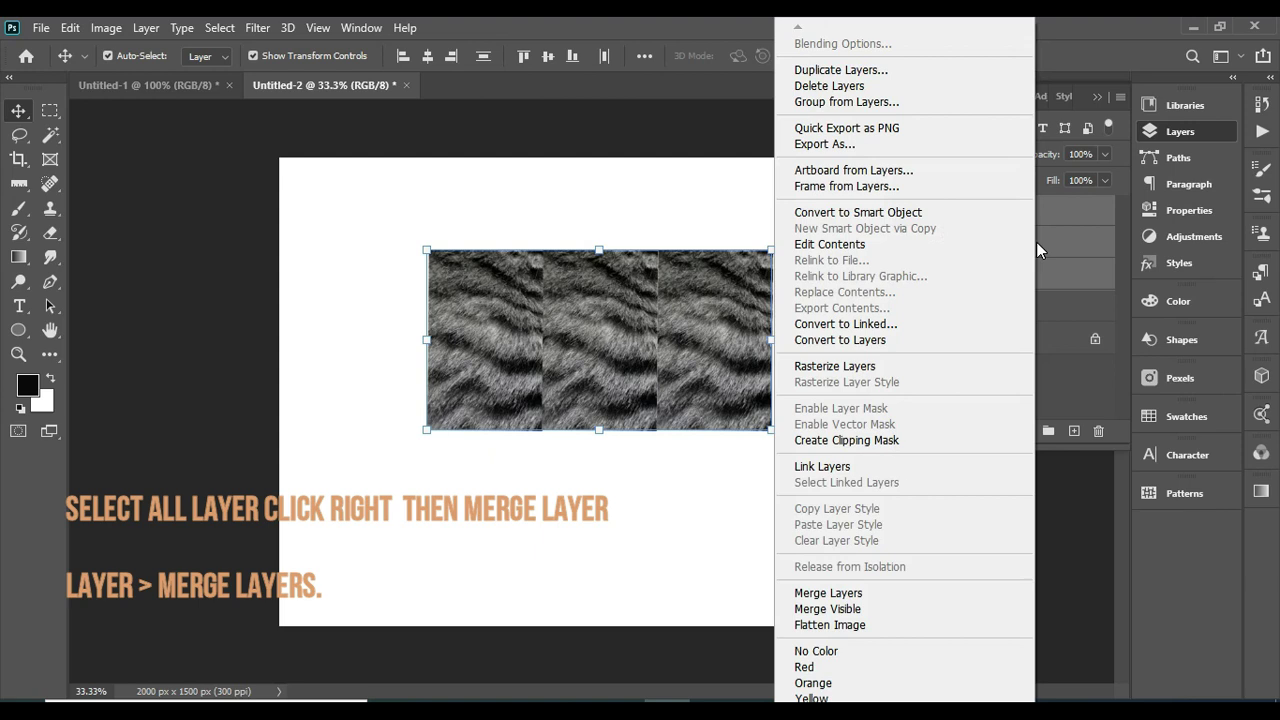
click(853, 597)
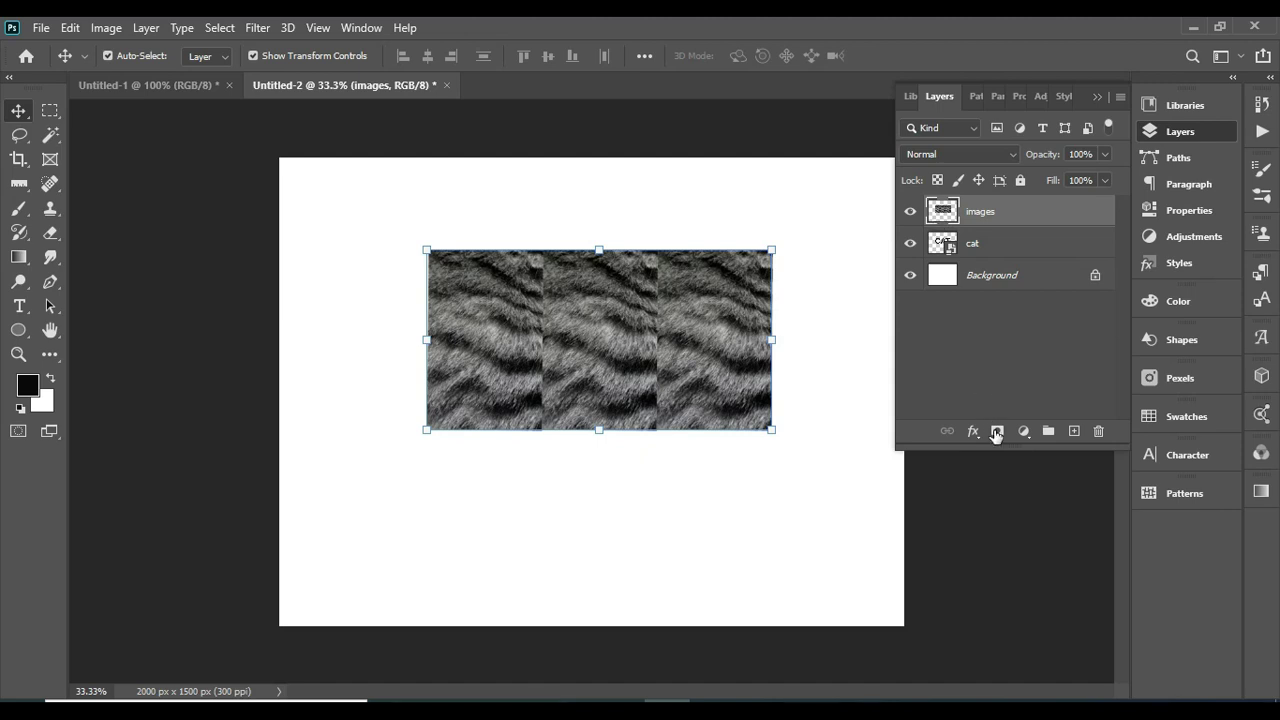
Enlarge the fur images layer slightly to 104.88%
click(940, 241)
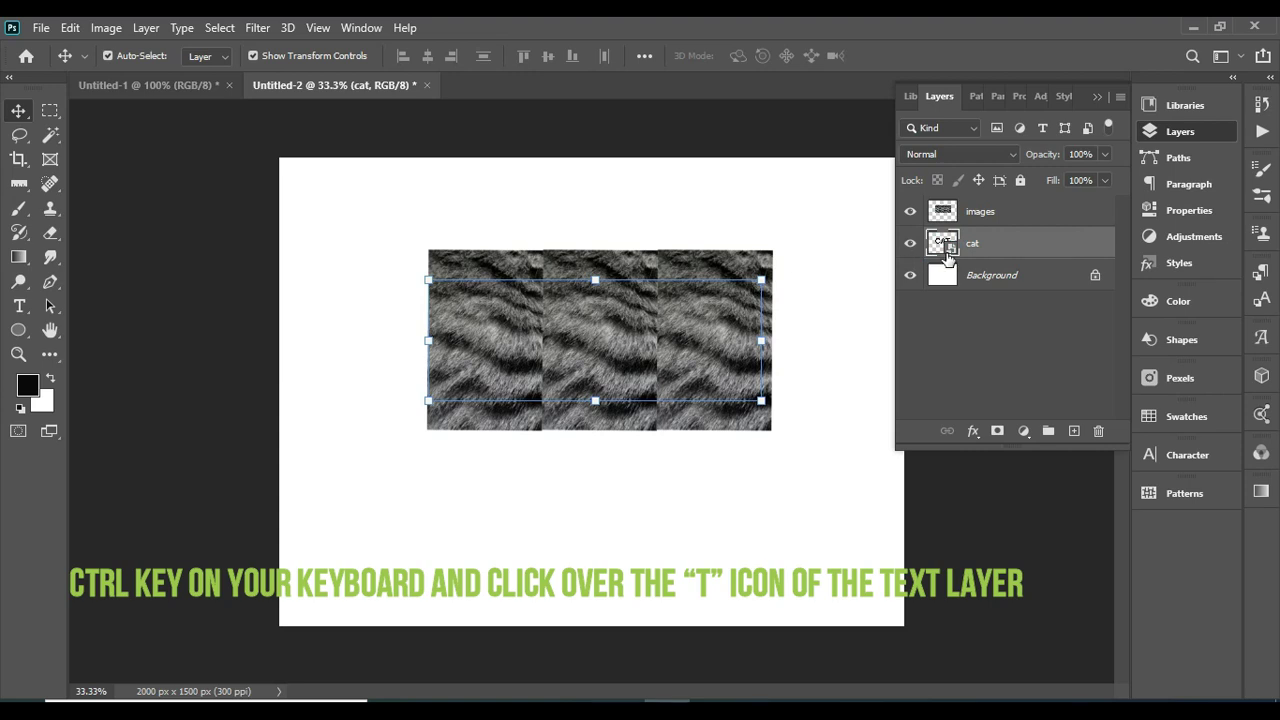
ctrl+click(945, 250)
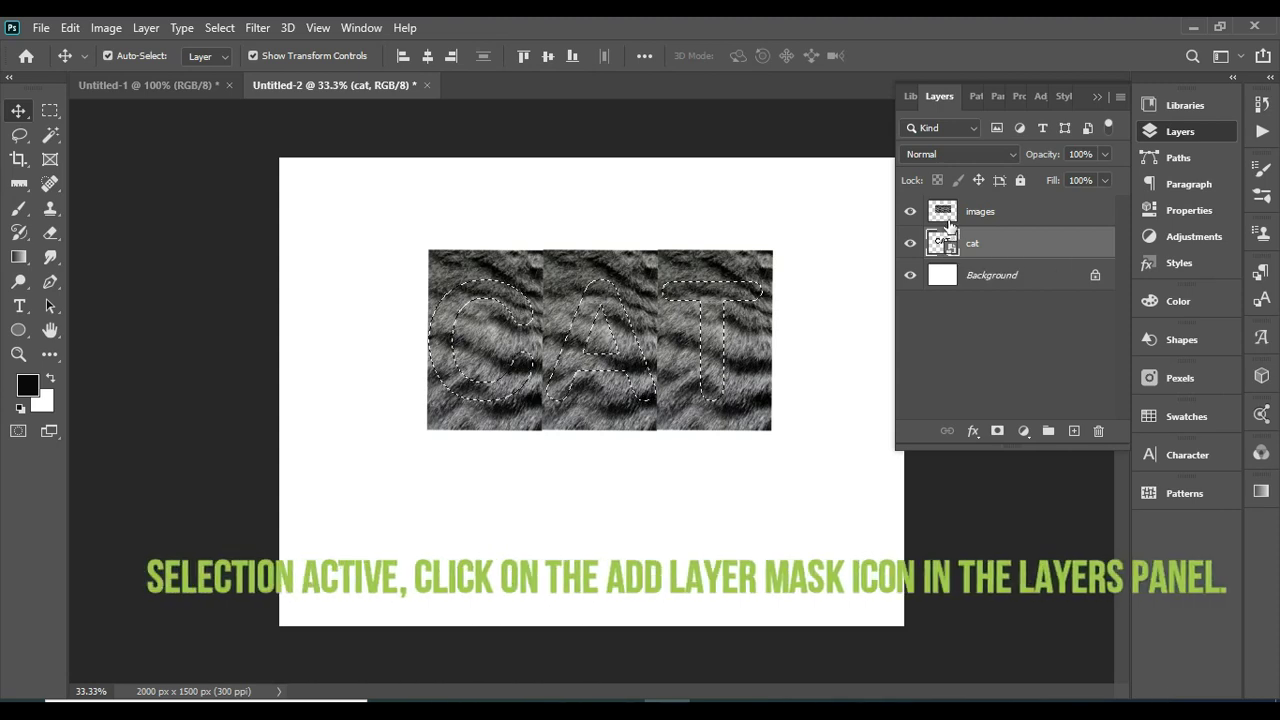
click(944, 214)
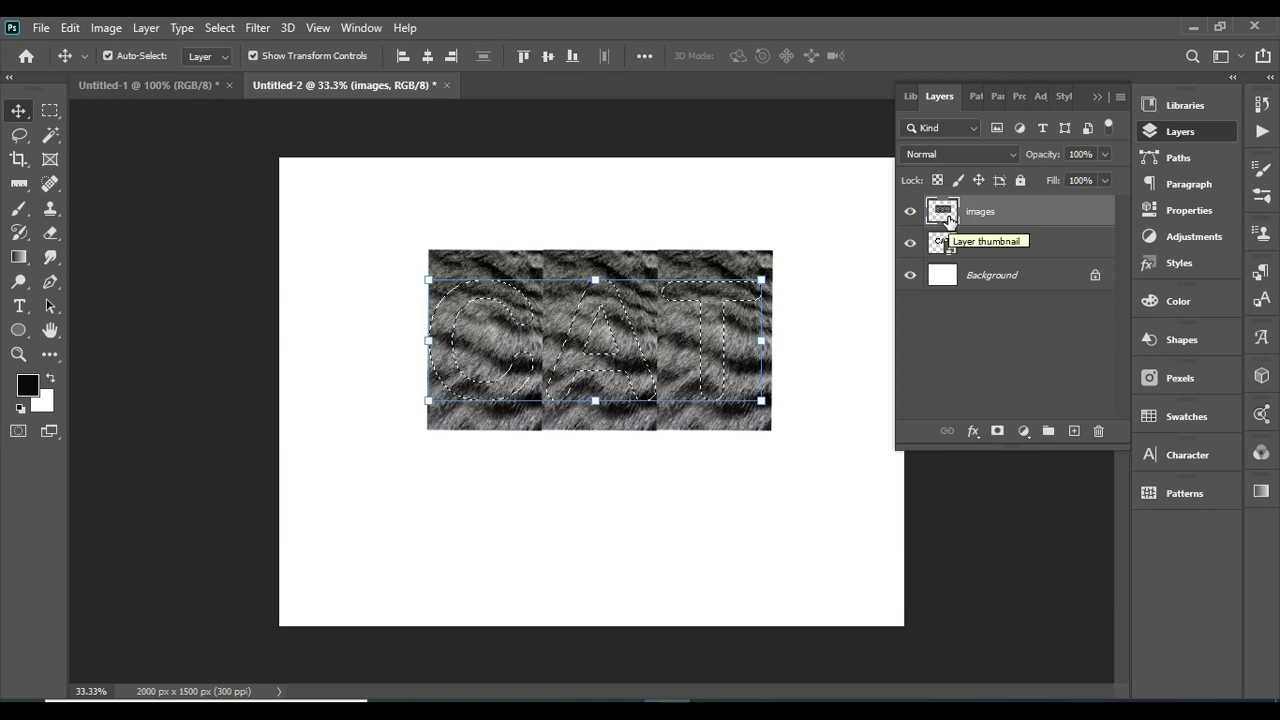
key(ctrl+d)
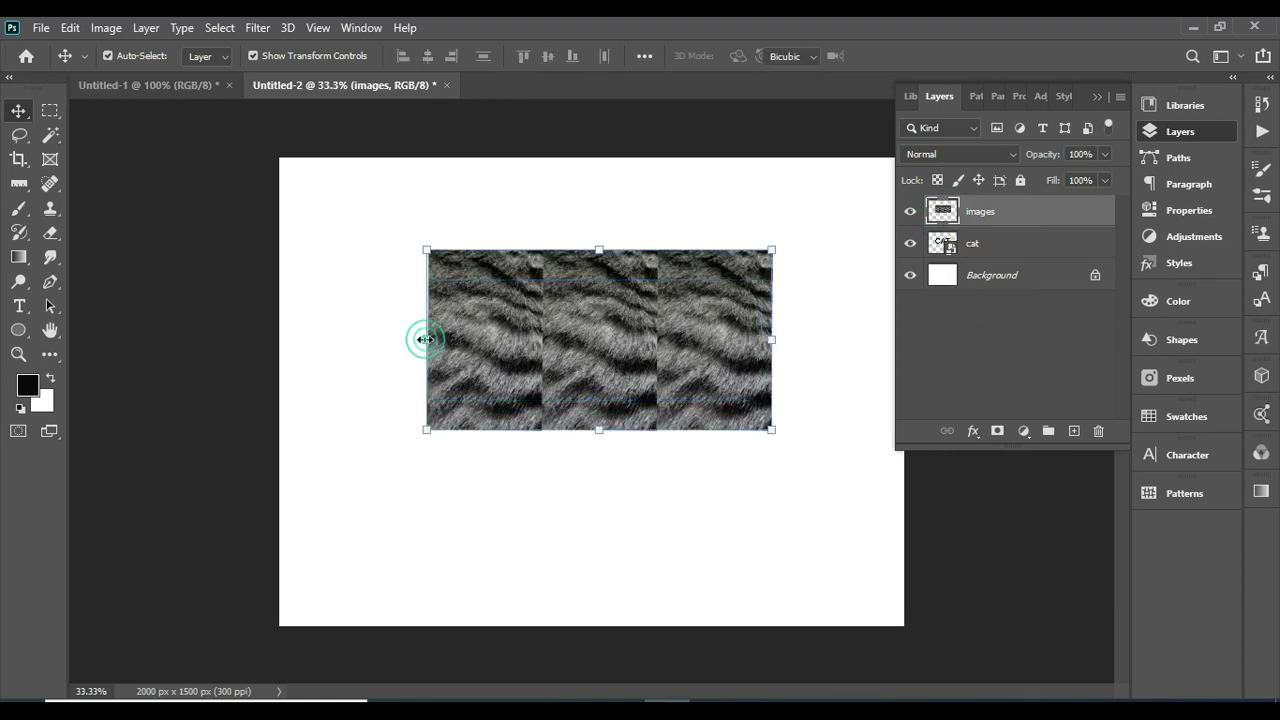
drag(426, 340, 409, 340)
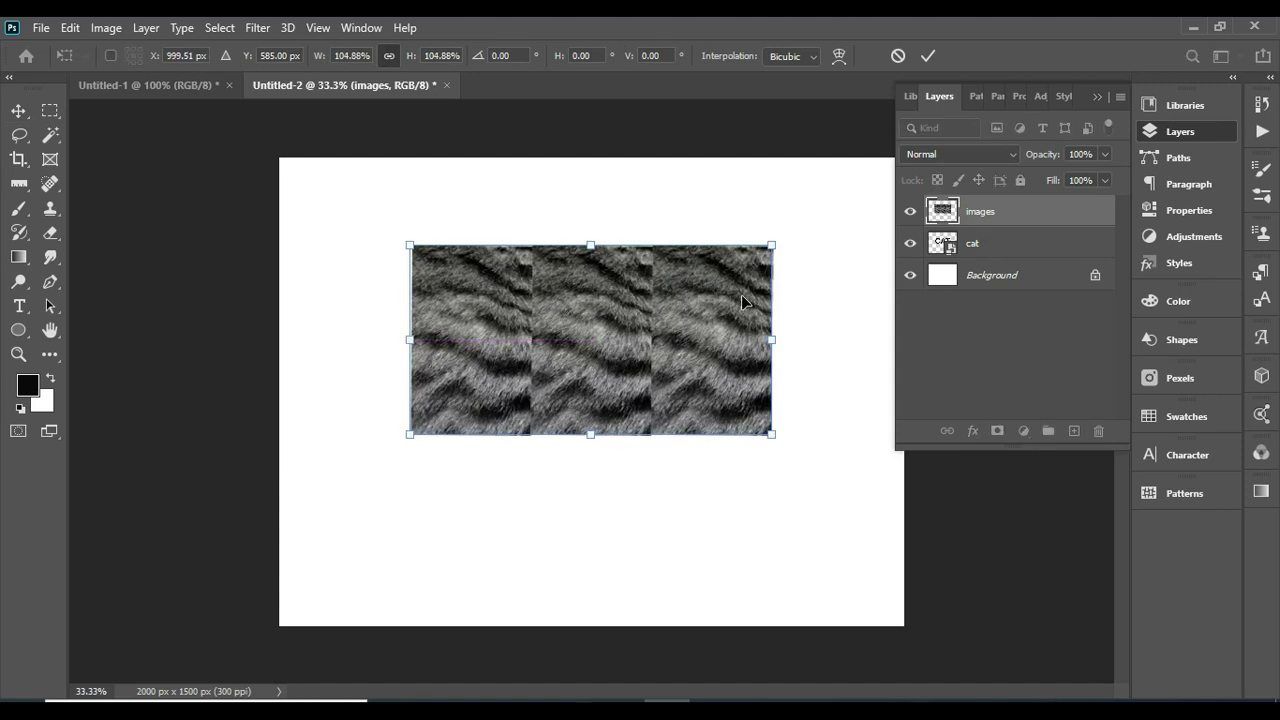
click(948, 249)
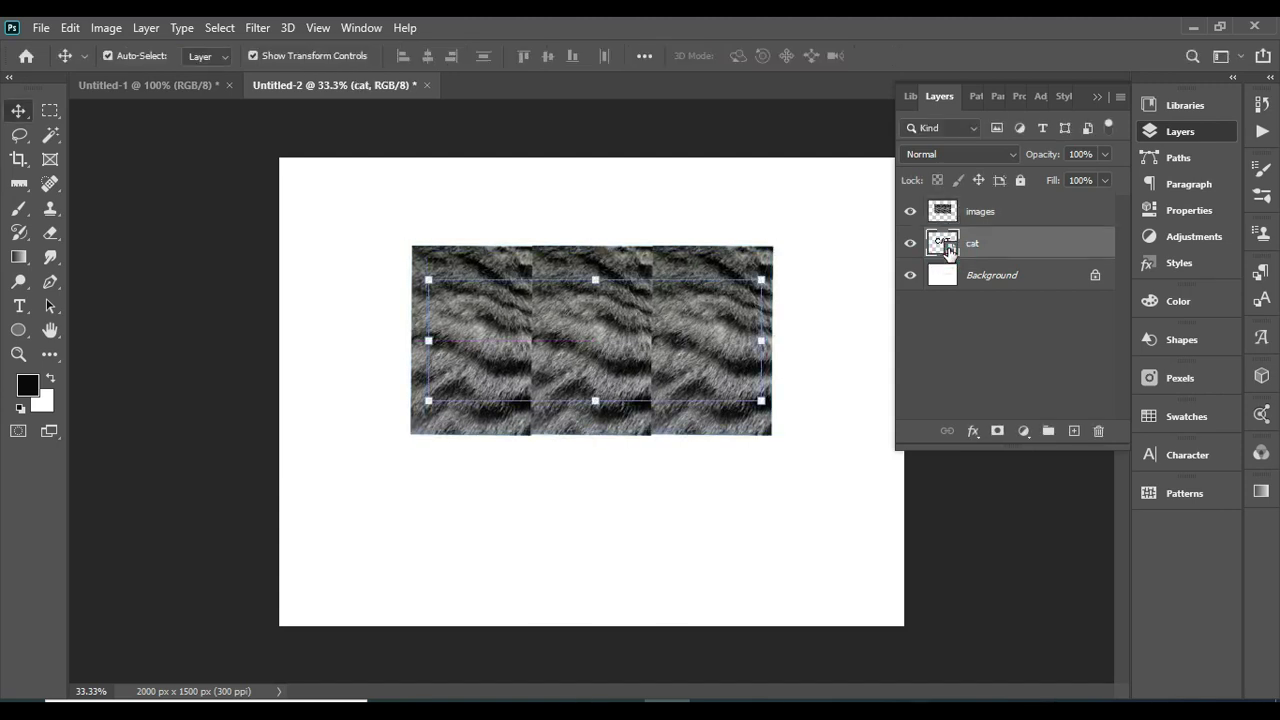
Load the CAT letters as a selection and add it as a mask on the images layer
ctrl+click(942, 243)
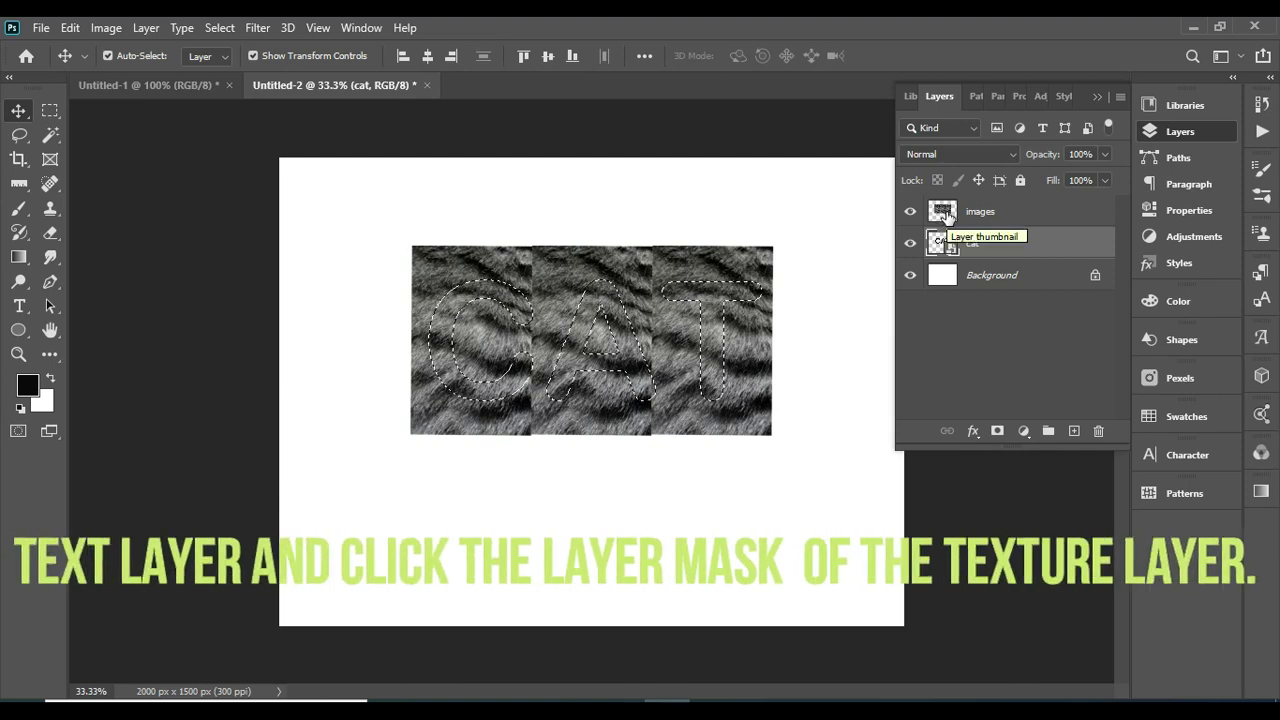
click(943, 212)
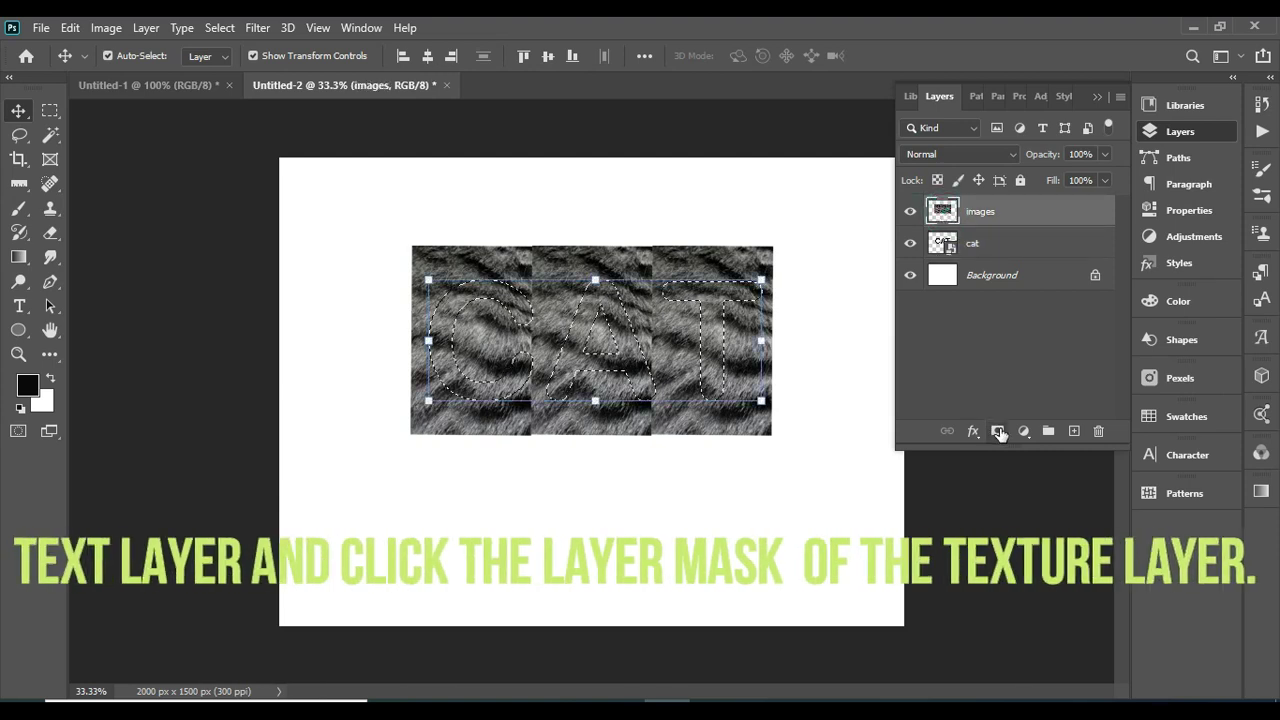
click(998, 431)
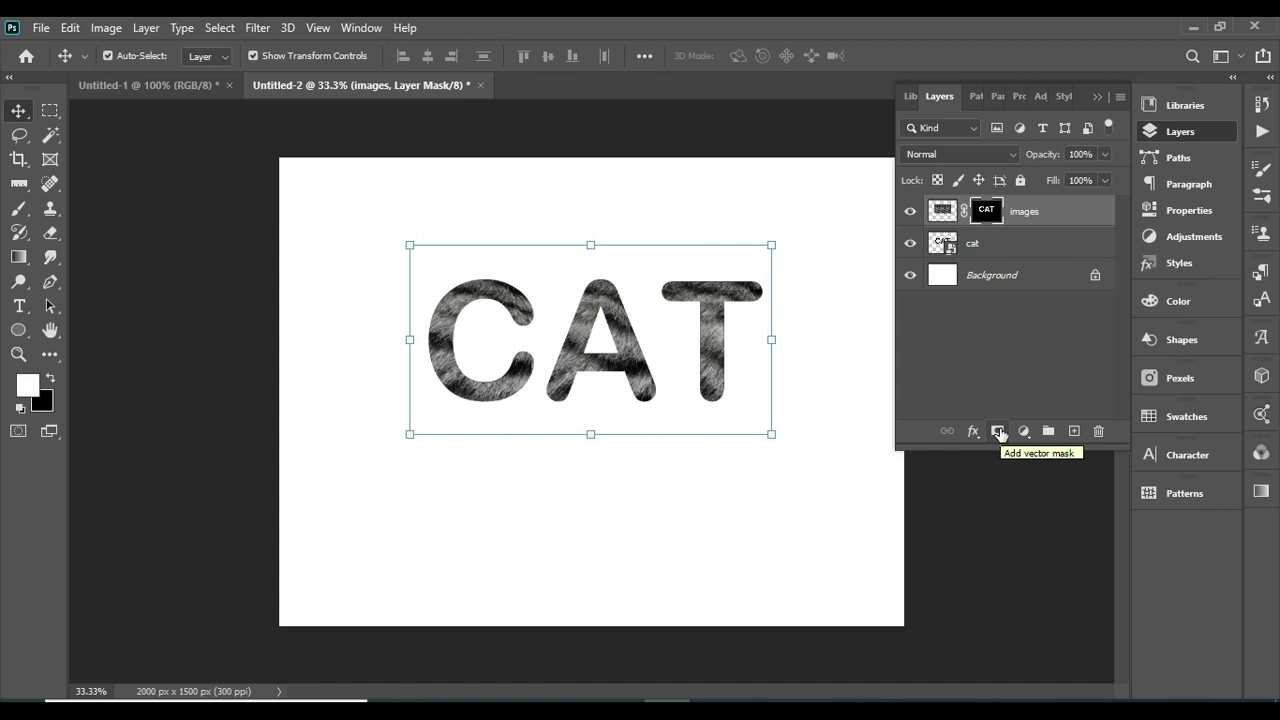
click(964, 366)
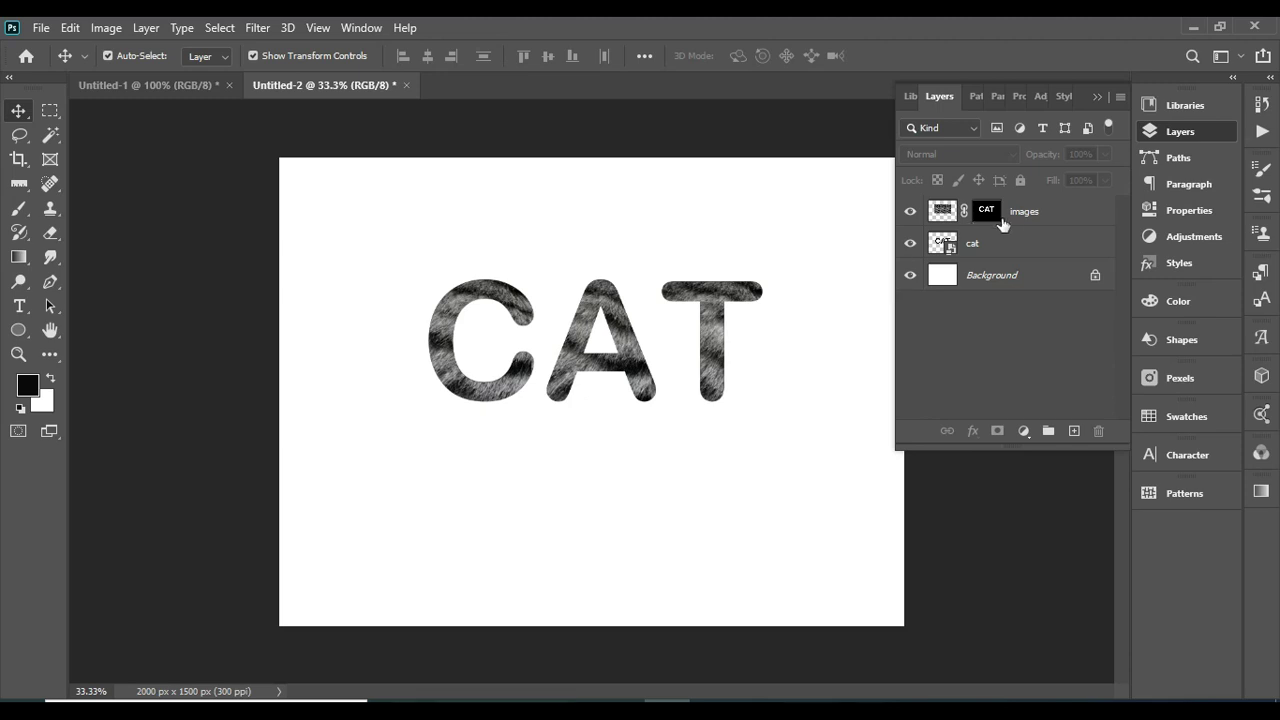
Add a #c9c5c5 Solid Color fill layer and move it just above Background
click(1022, 430)
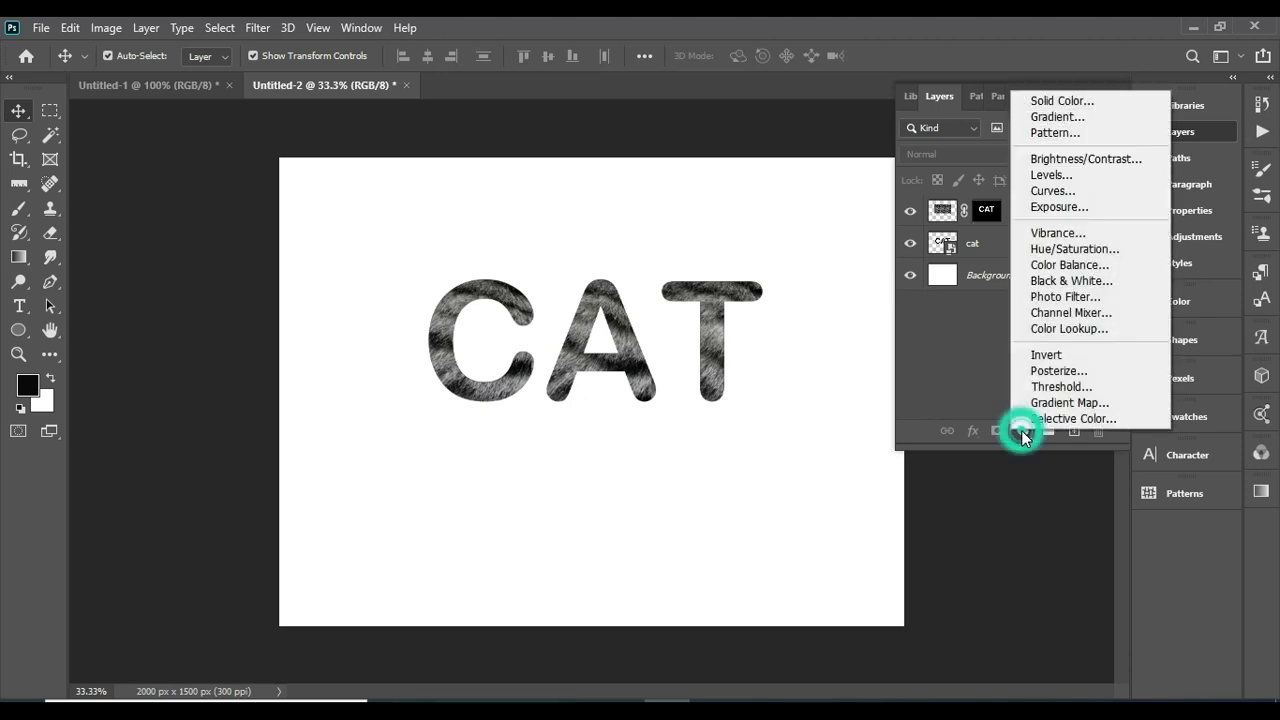
click(1048, 102)
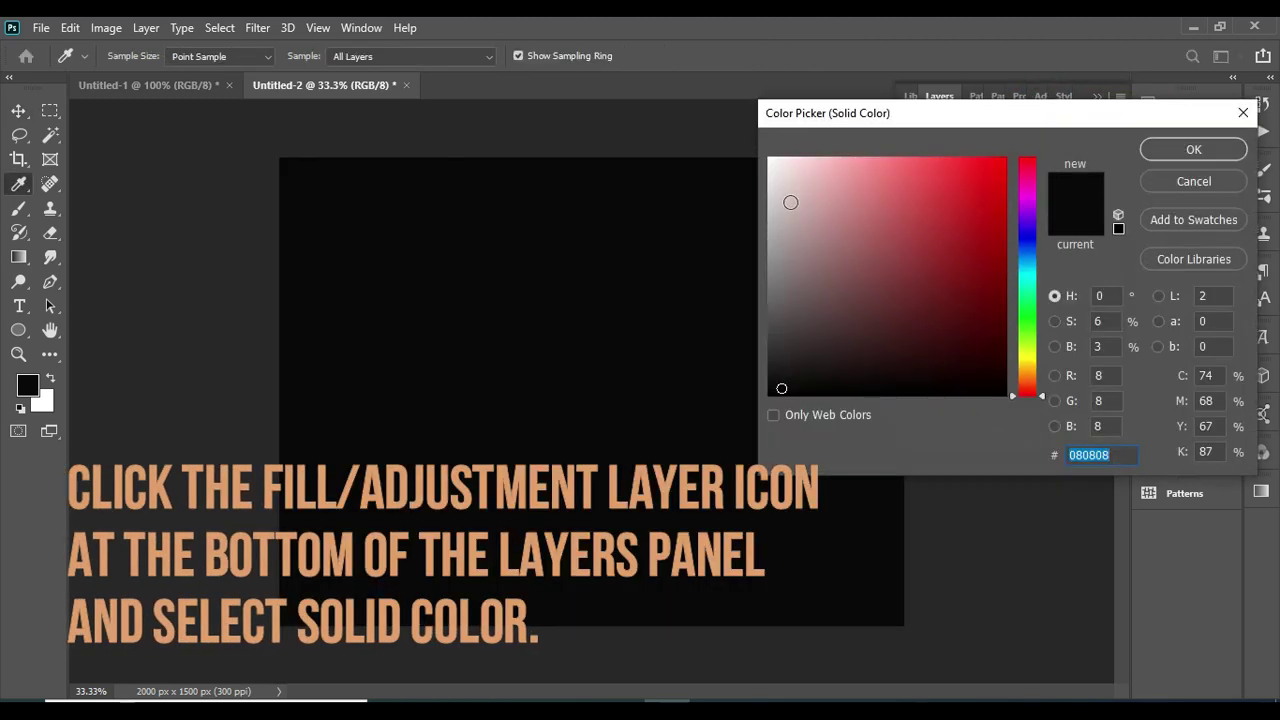
click(773, 208)
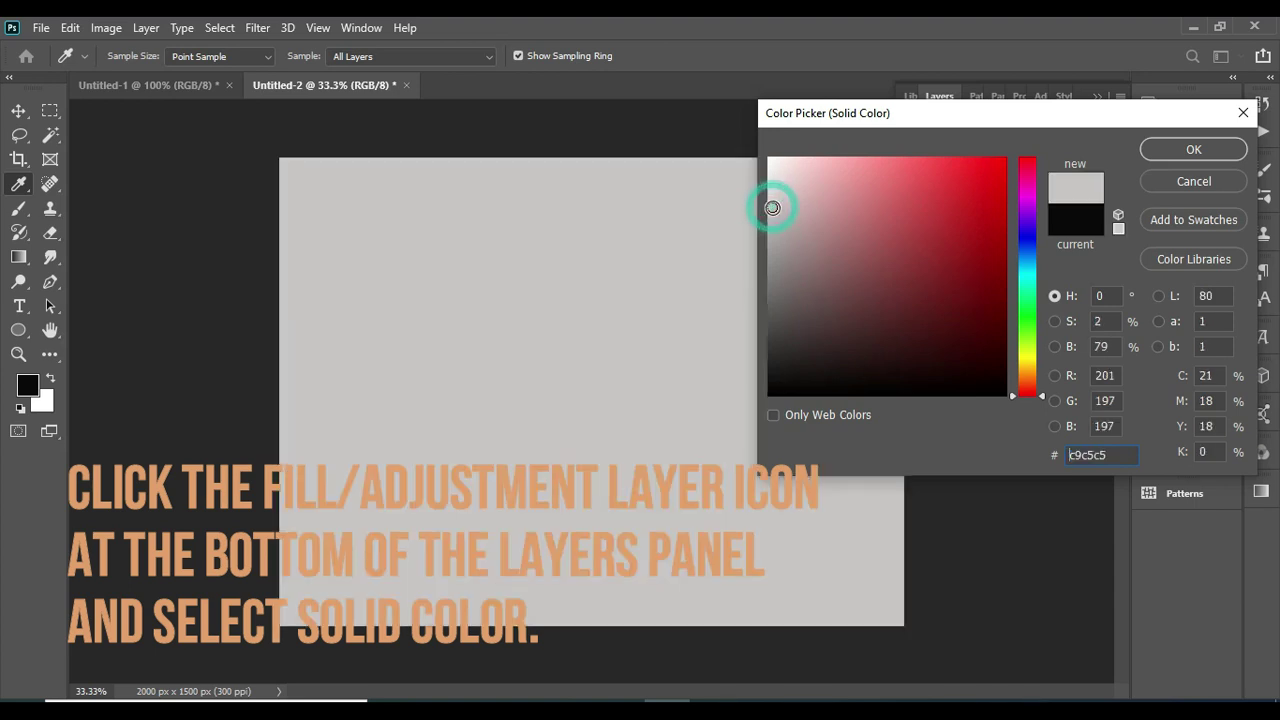
click(1190, 147)
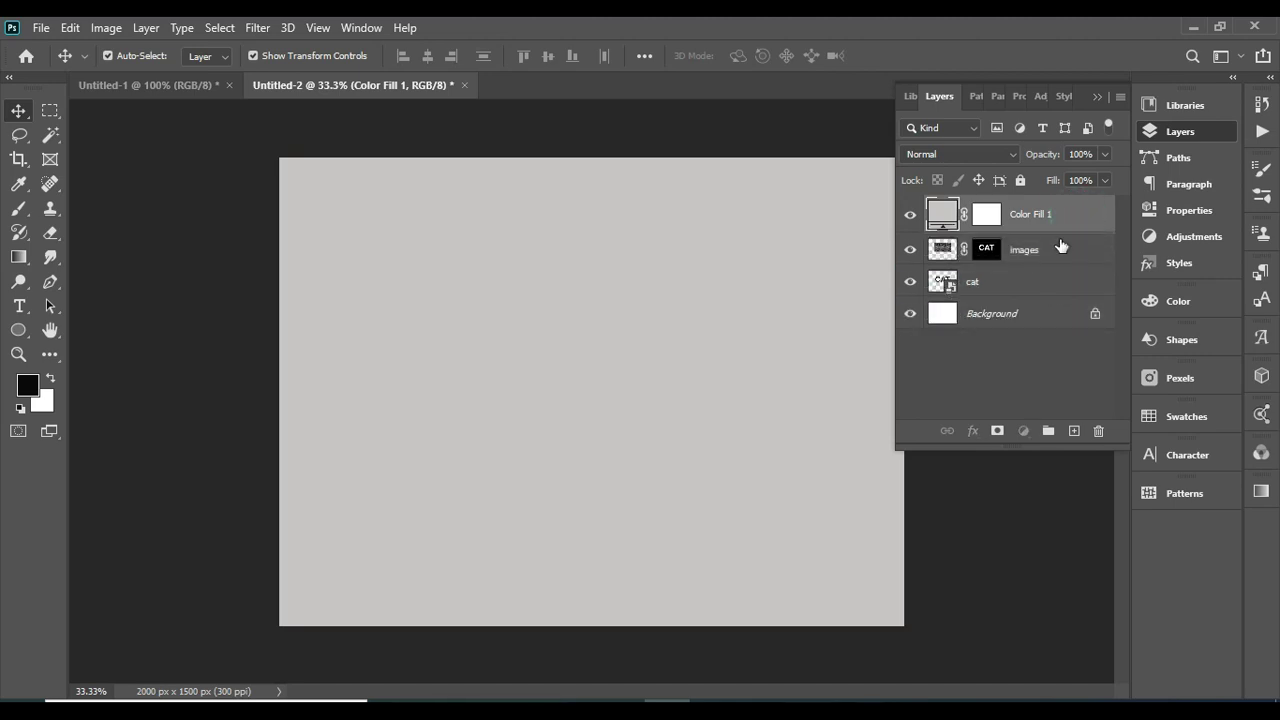
drag(1062, 220, 1044, 312)
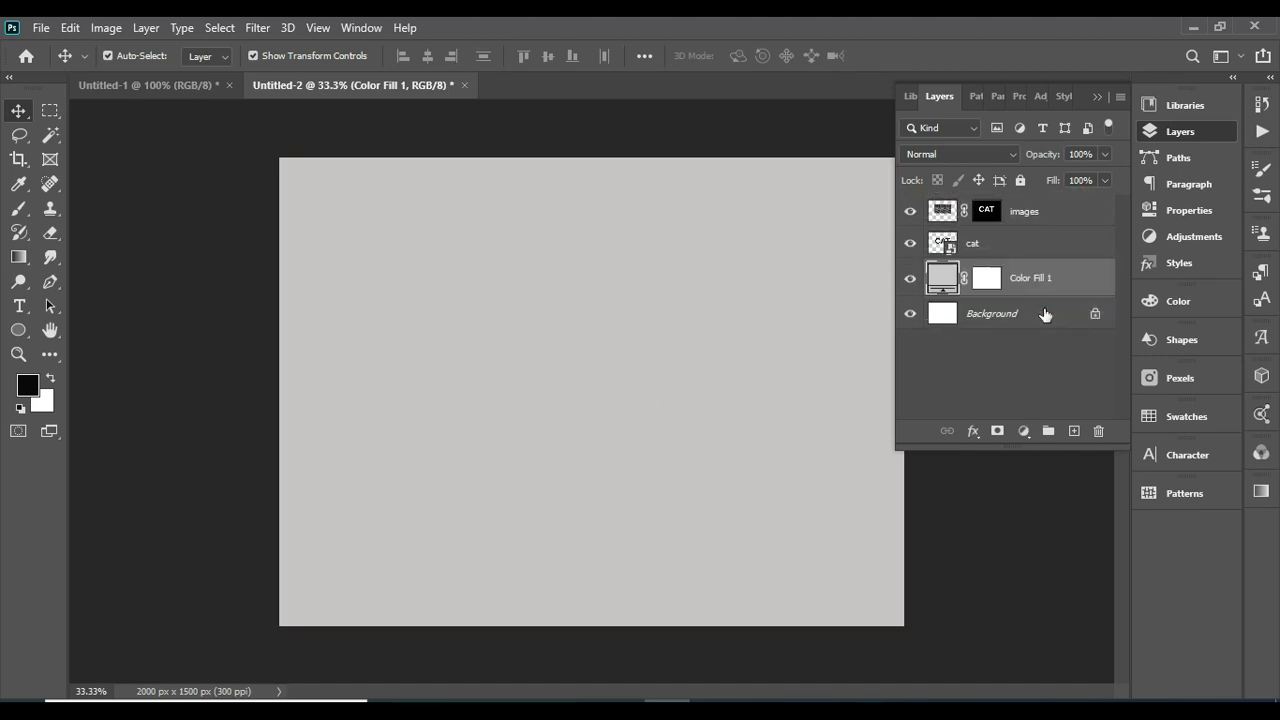
Load the images layer mask as a CAT selection with the Rectangular Marquee tool active
click(988, 213)
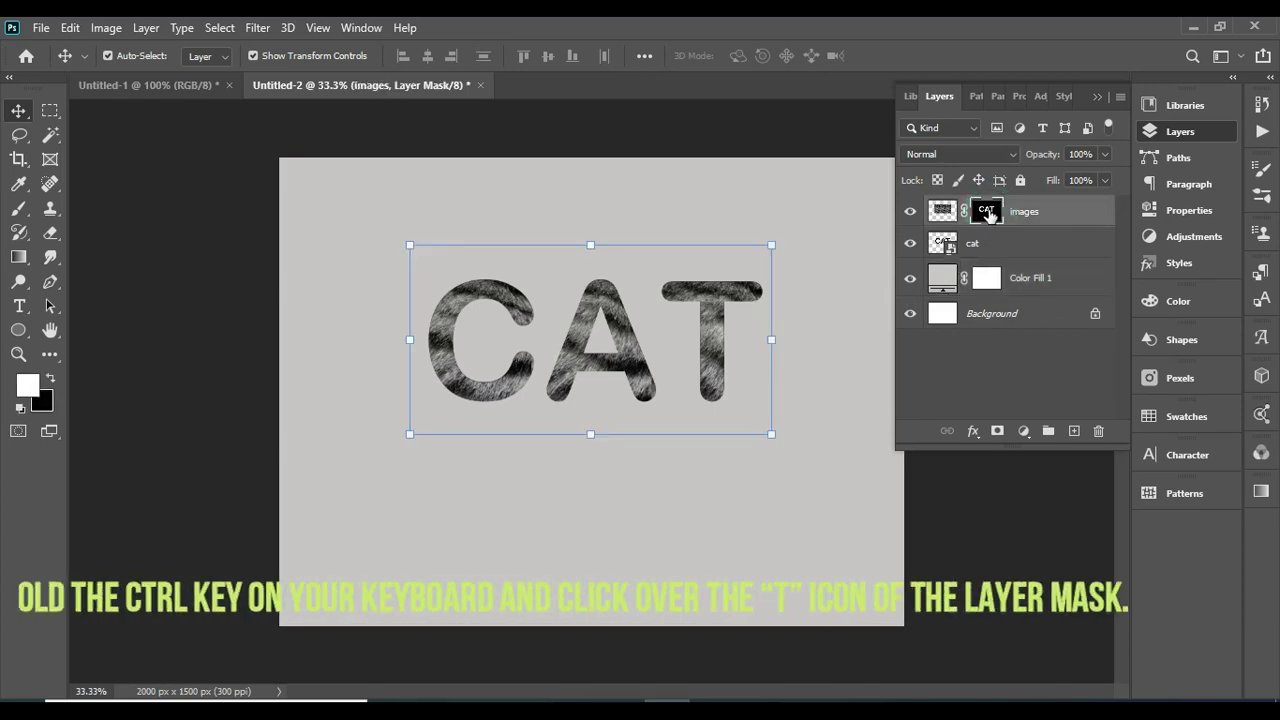
ctrl+click(987, 213)
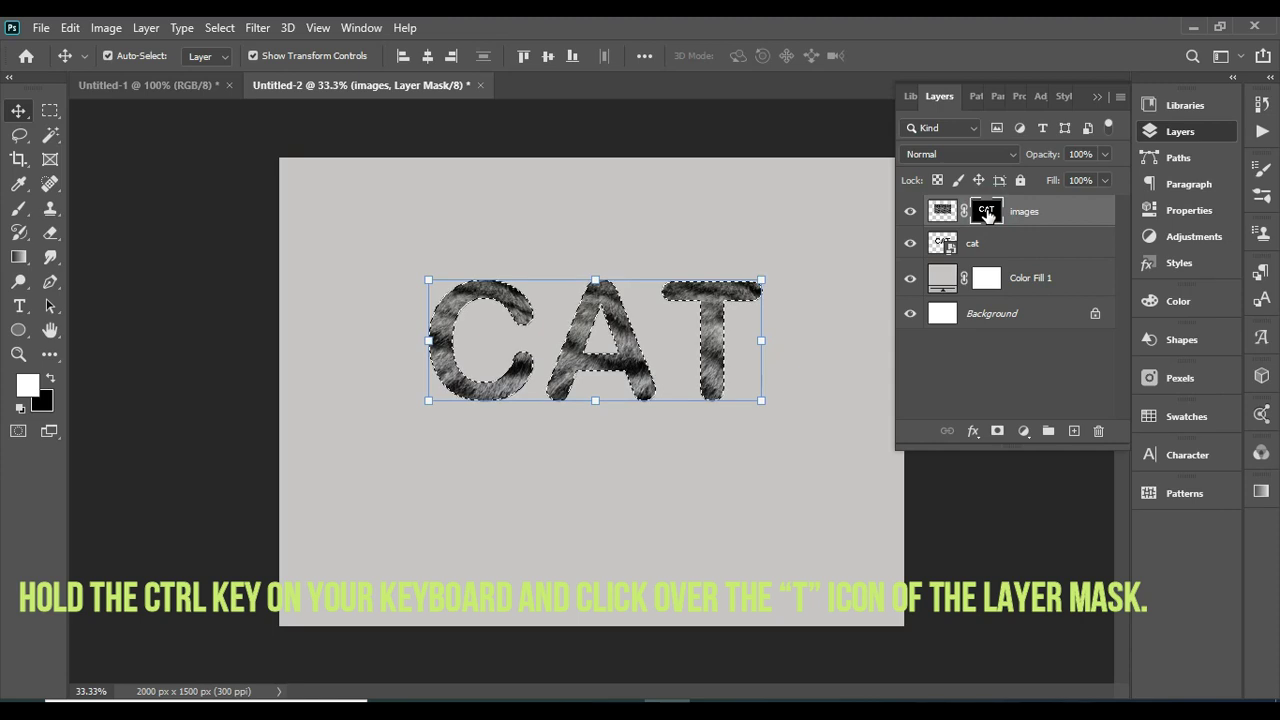
right_click(698, 328)
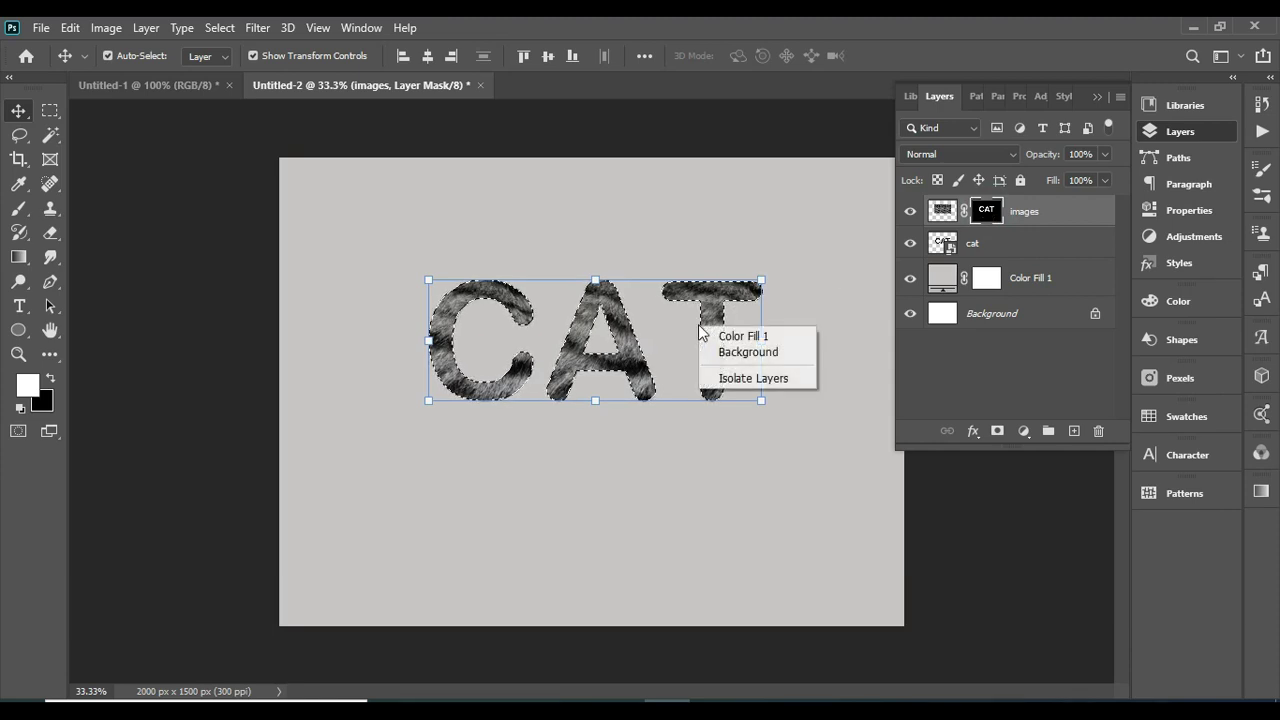
click(940, 211)
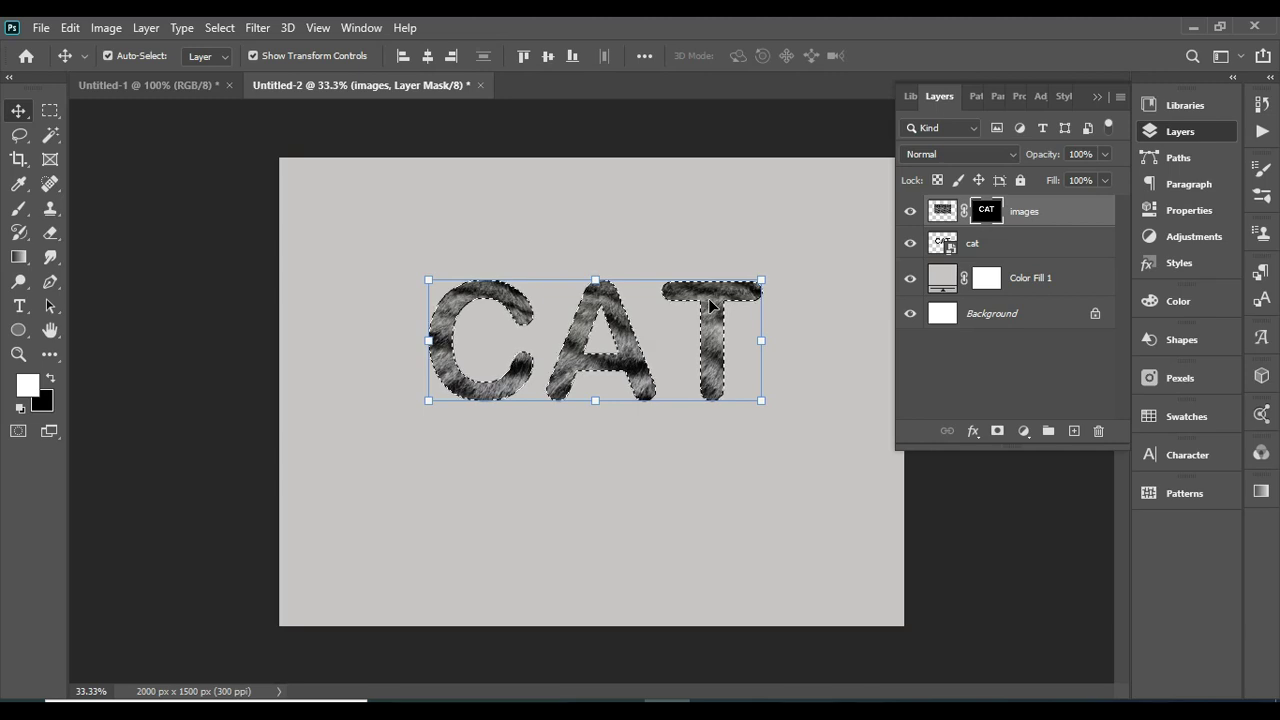
click(51, 306)
click(50, 110)
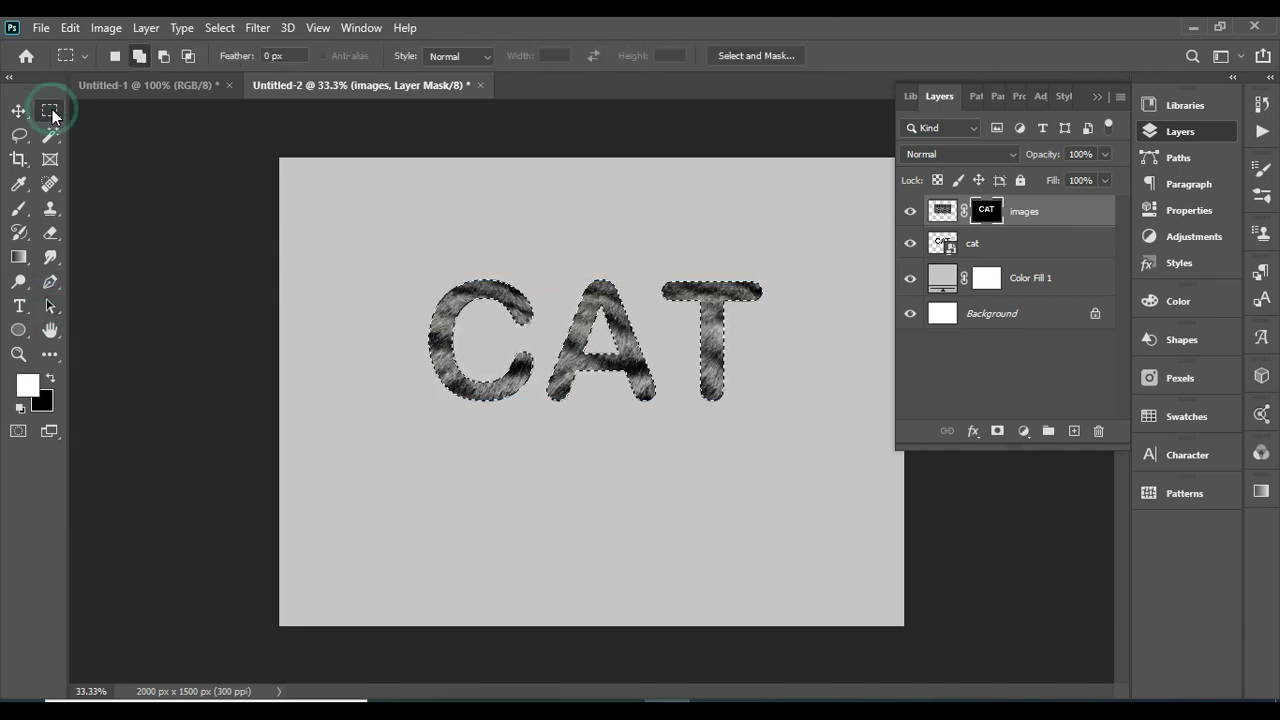
right_click(495, 297)
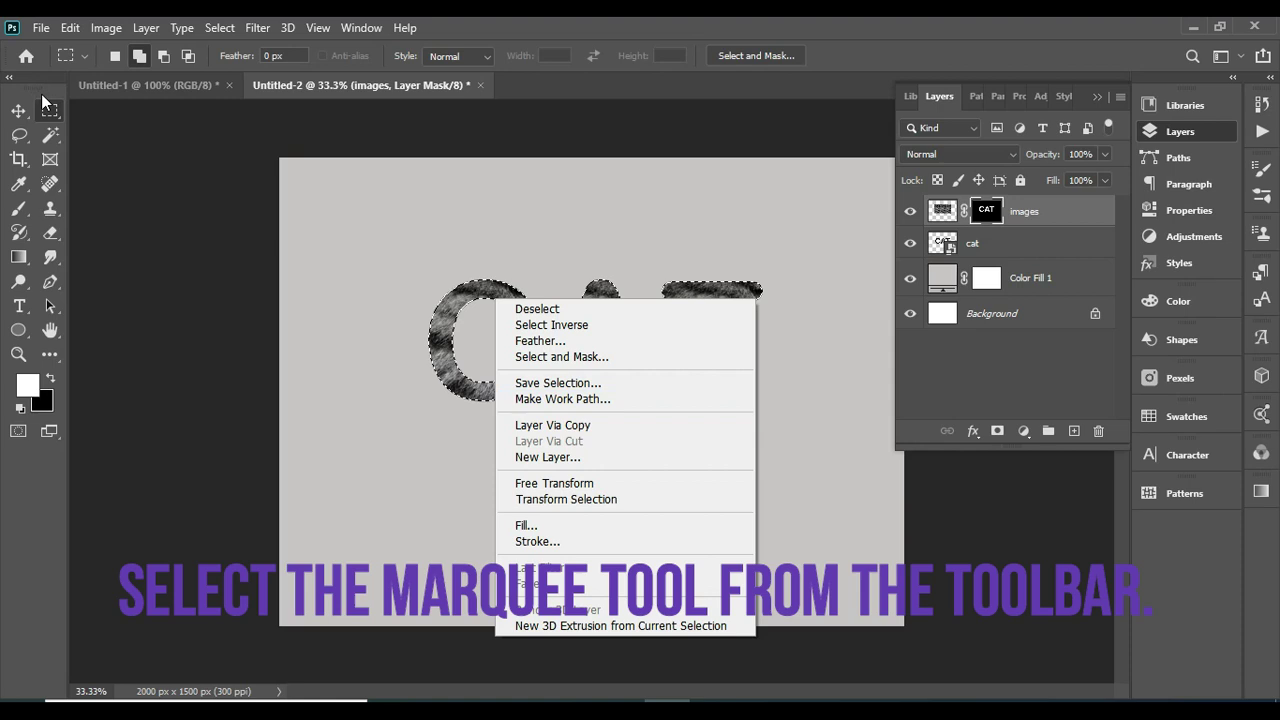
Make a work path from the CAT letter selection at Tolerance 2.0 pixels
click(961, 377)
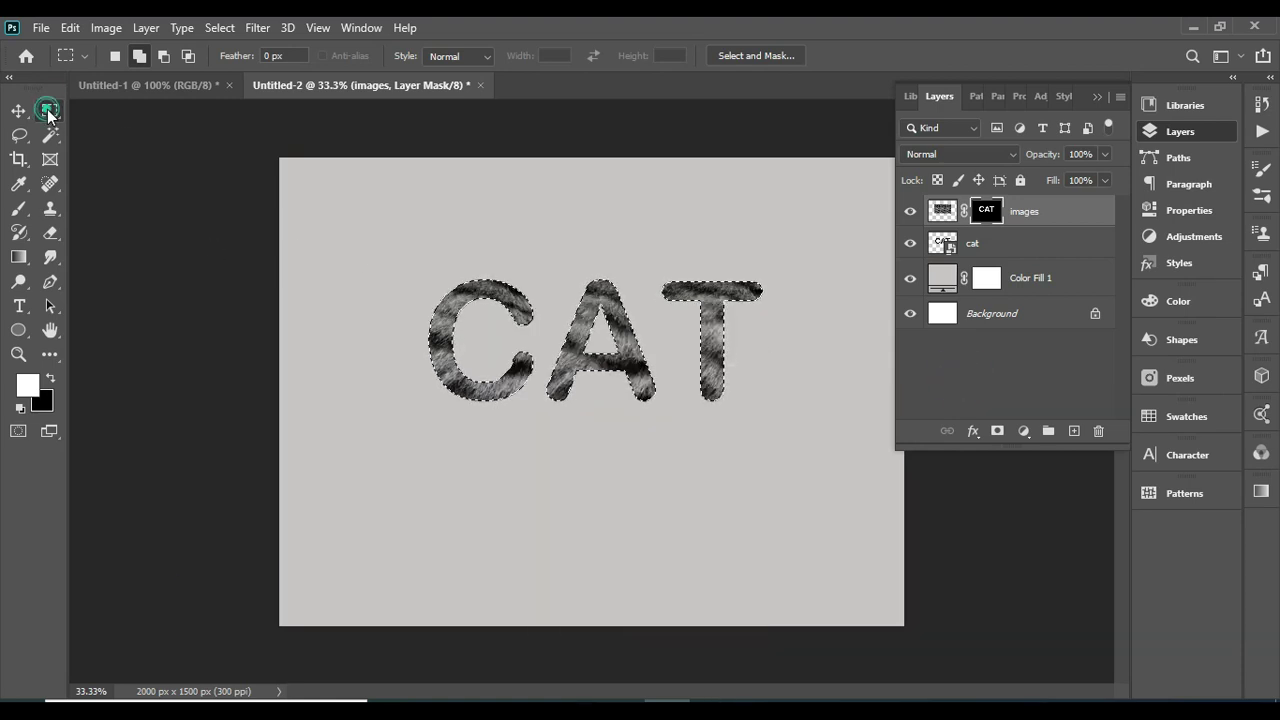
right_click(517, 297)
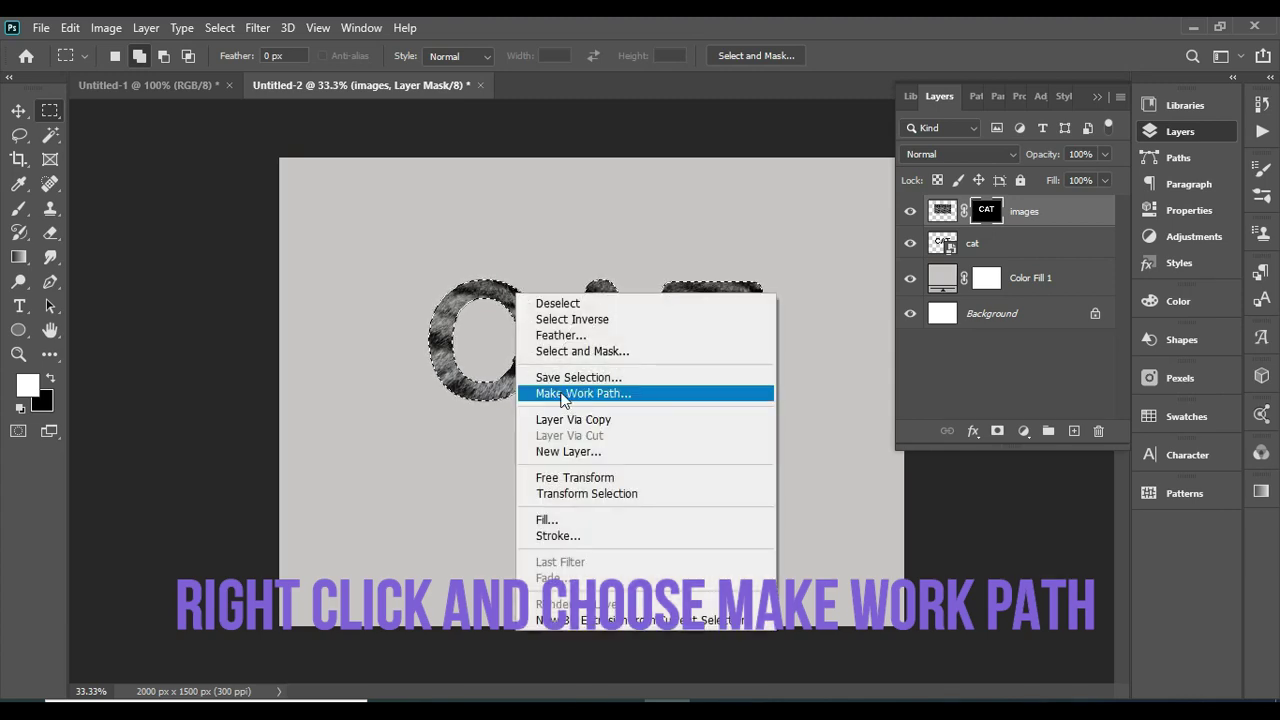
click(563, 394)
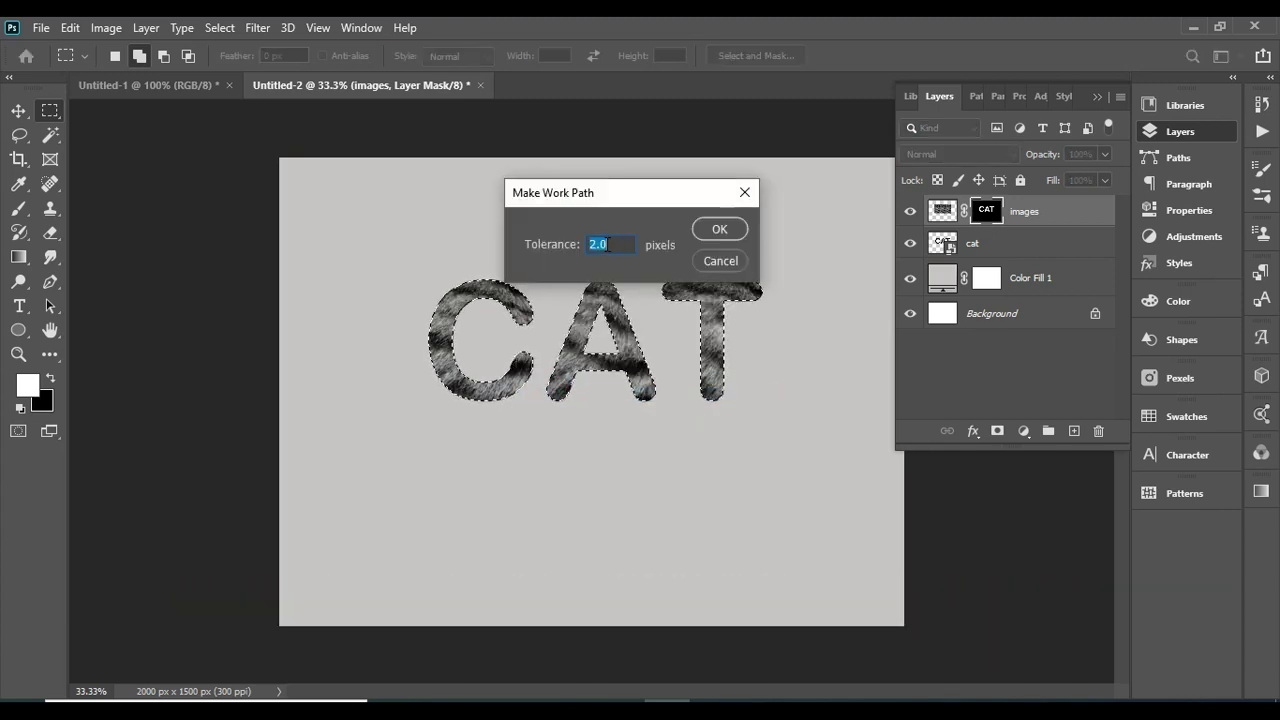
click(714, 232)
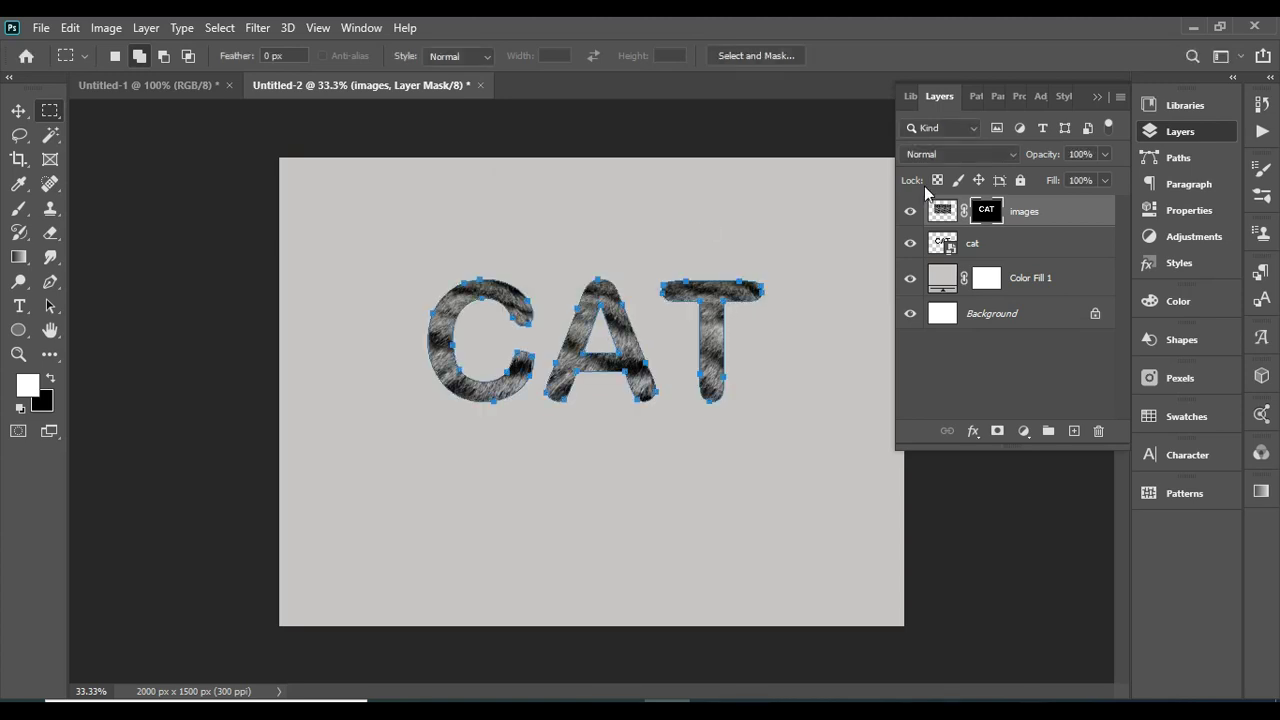
Verify the Work Path, then choose the custom 141 px grass brush preset
click(973, 101)
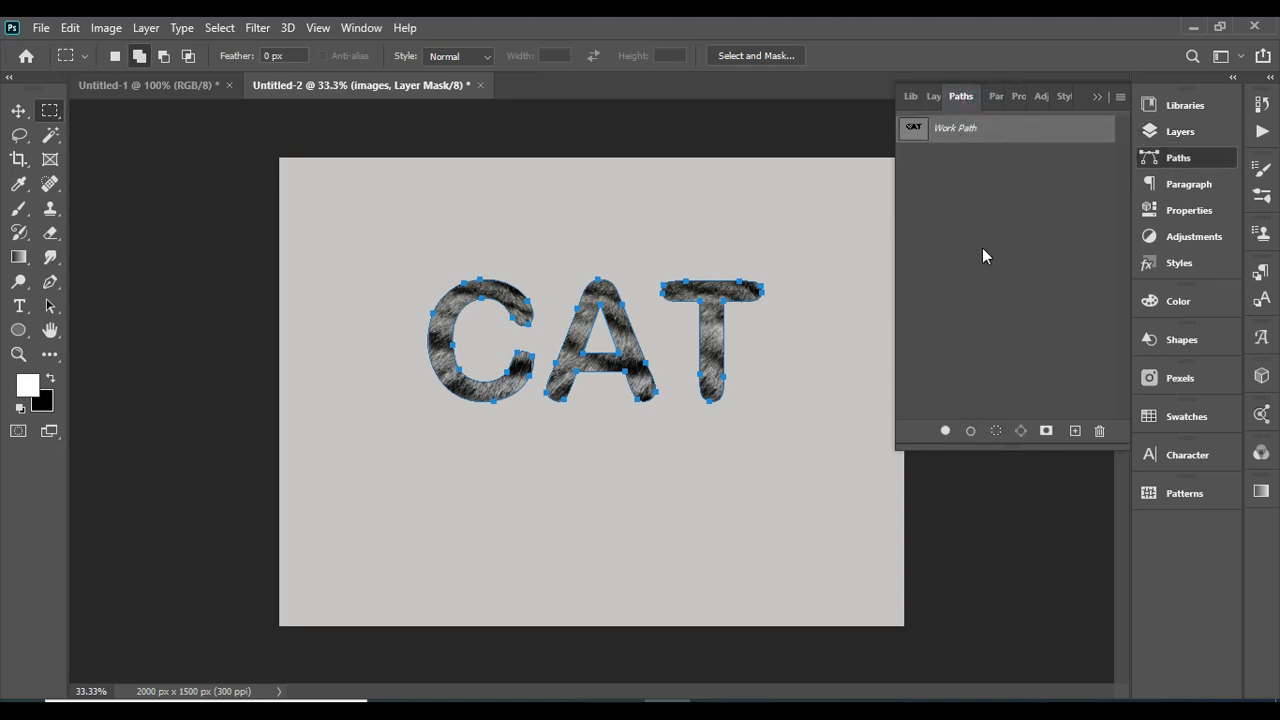
click(928, 97)
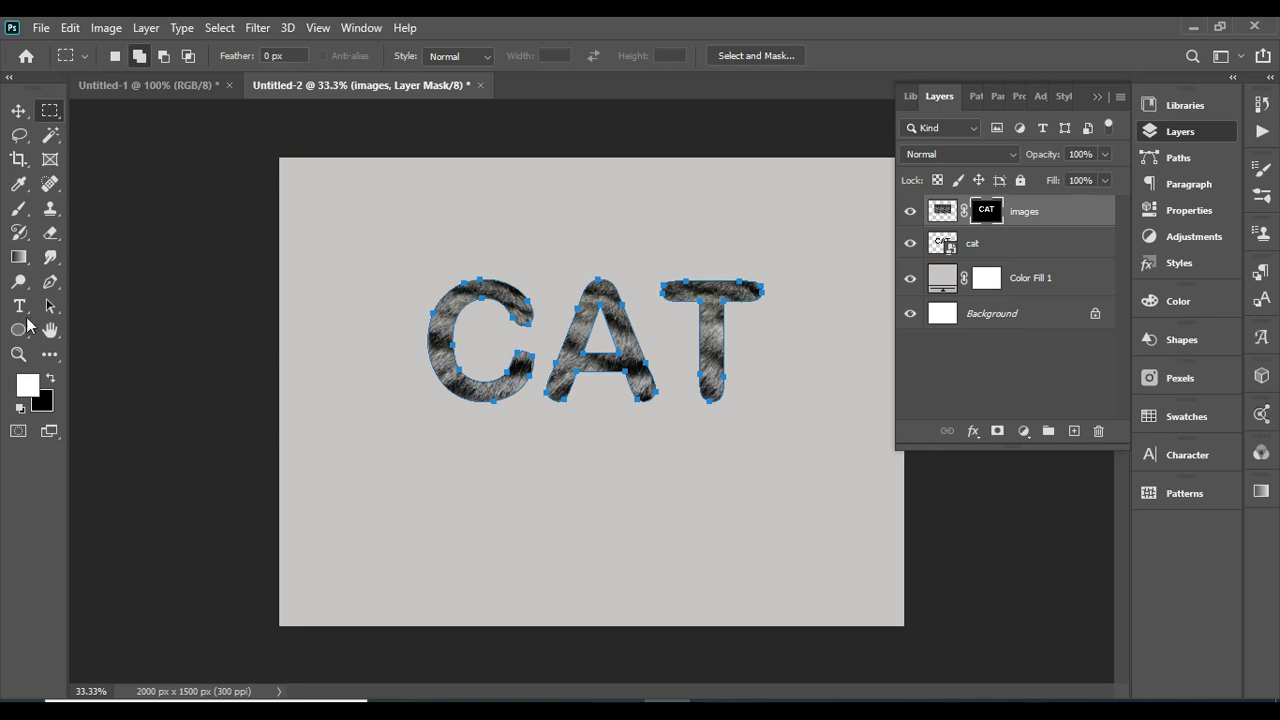
click(55, 306)
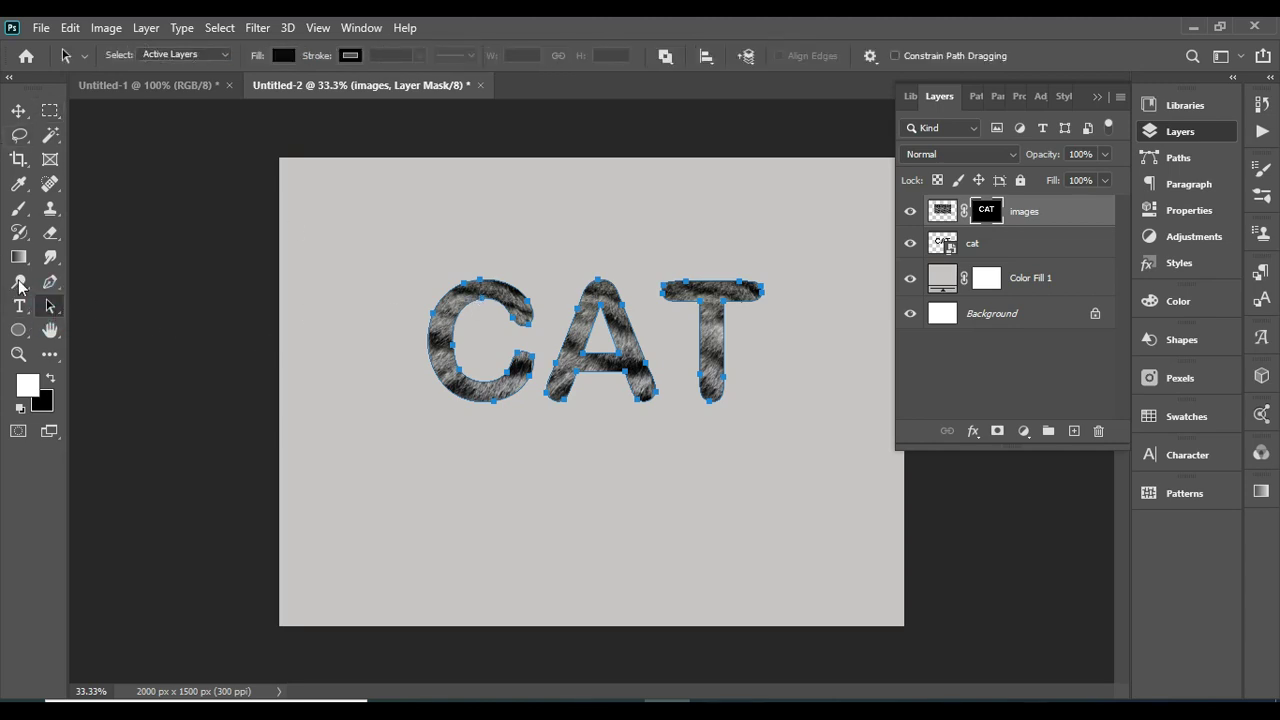
click(22, 212)
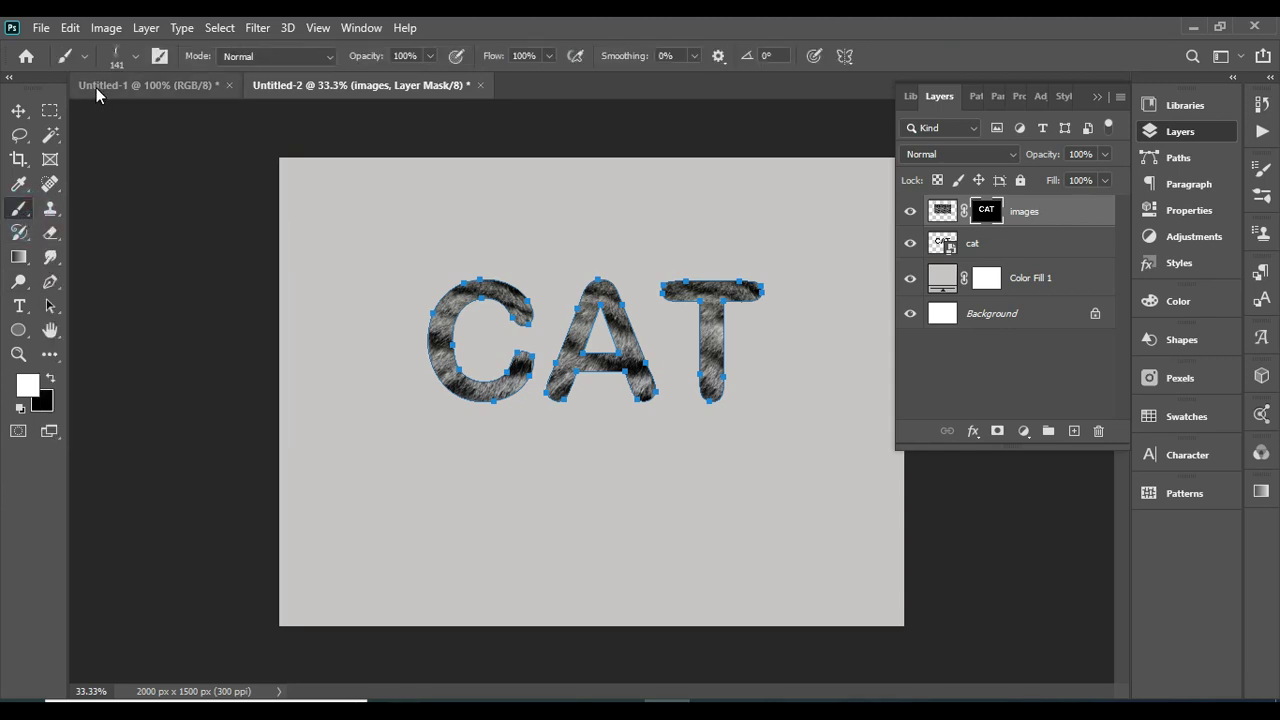
click(131, 59)
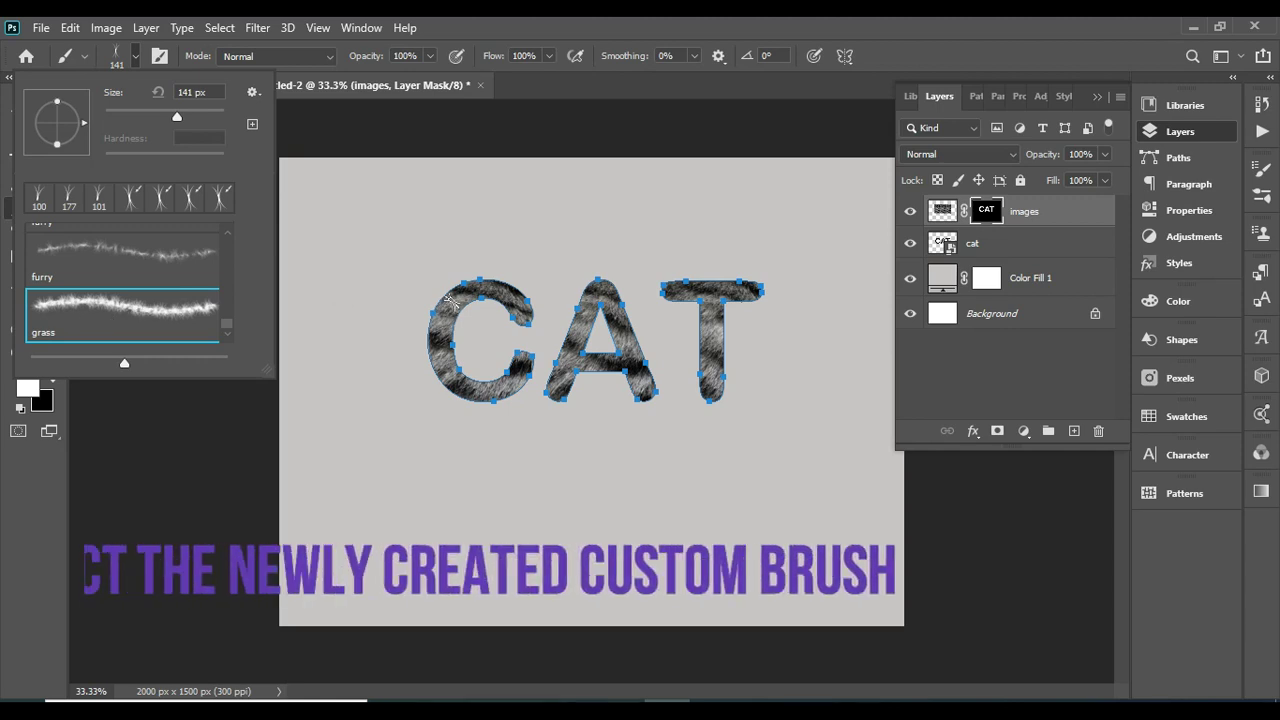
click(322, 118)
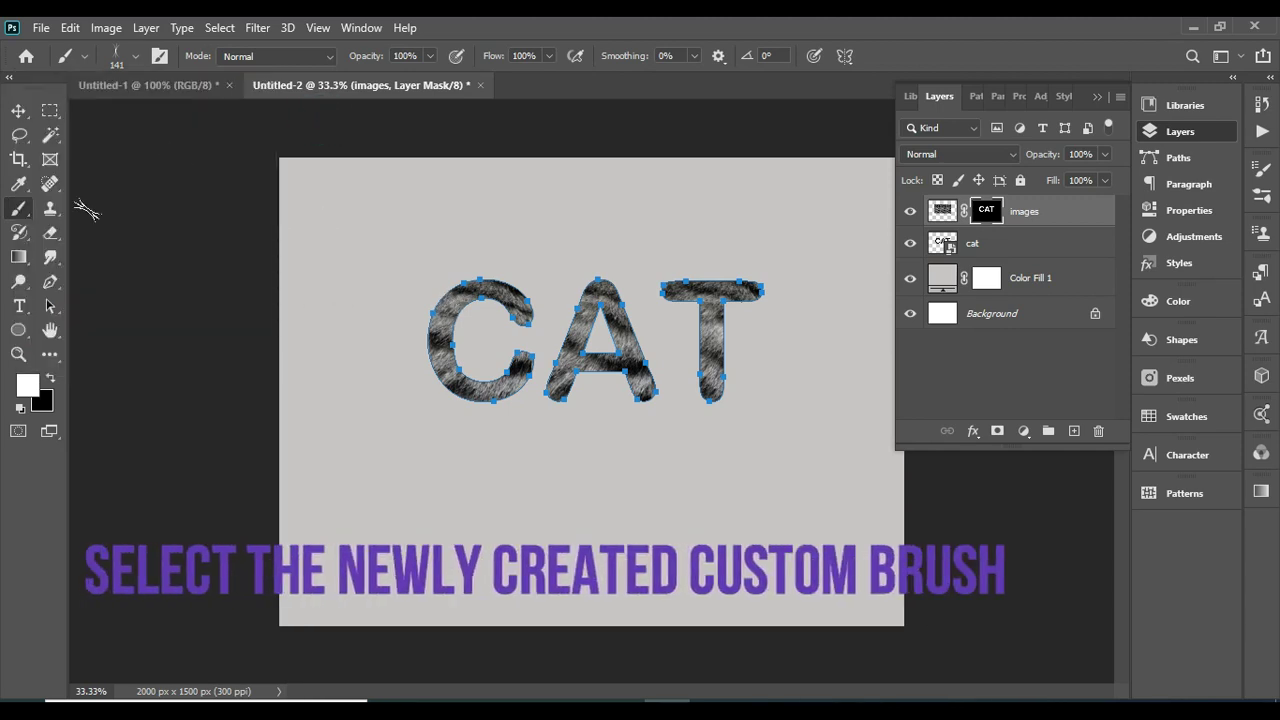
click(52, 306)
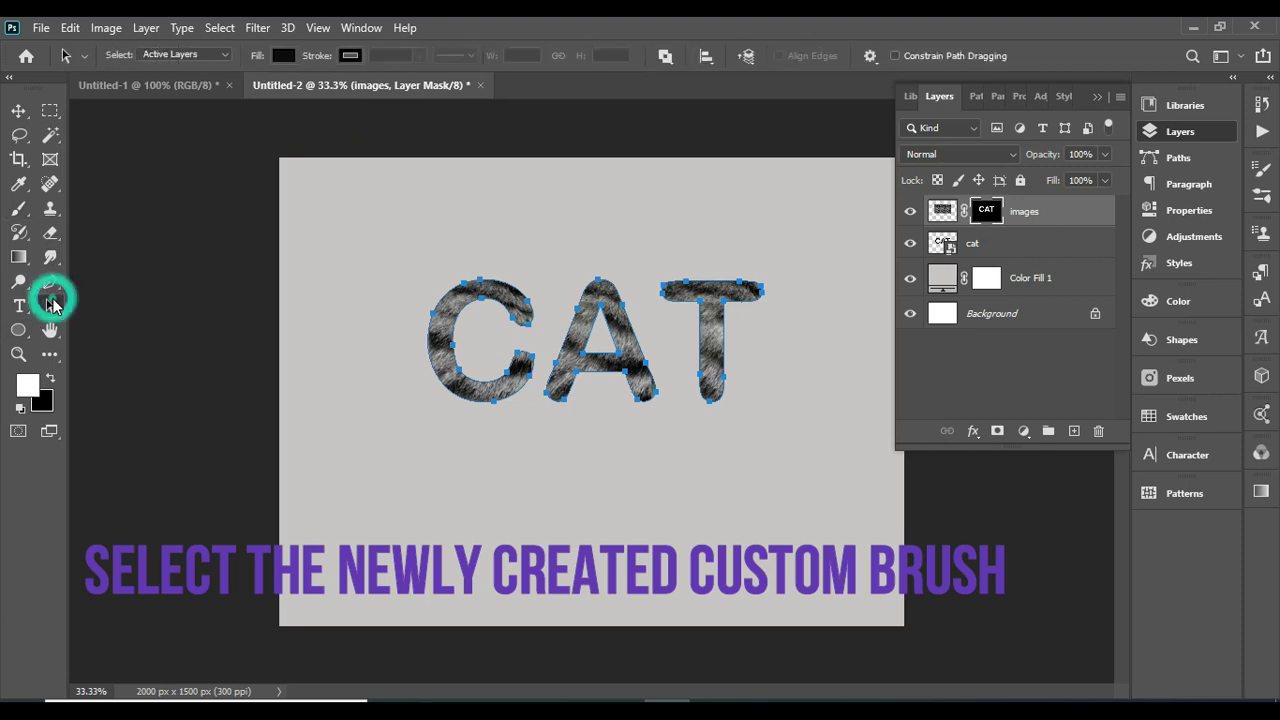
Stroke the CAT work path with the fur brush to give the letters shaggy edges
right_click(468, 289)
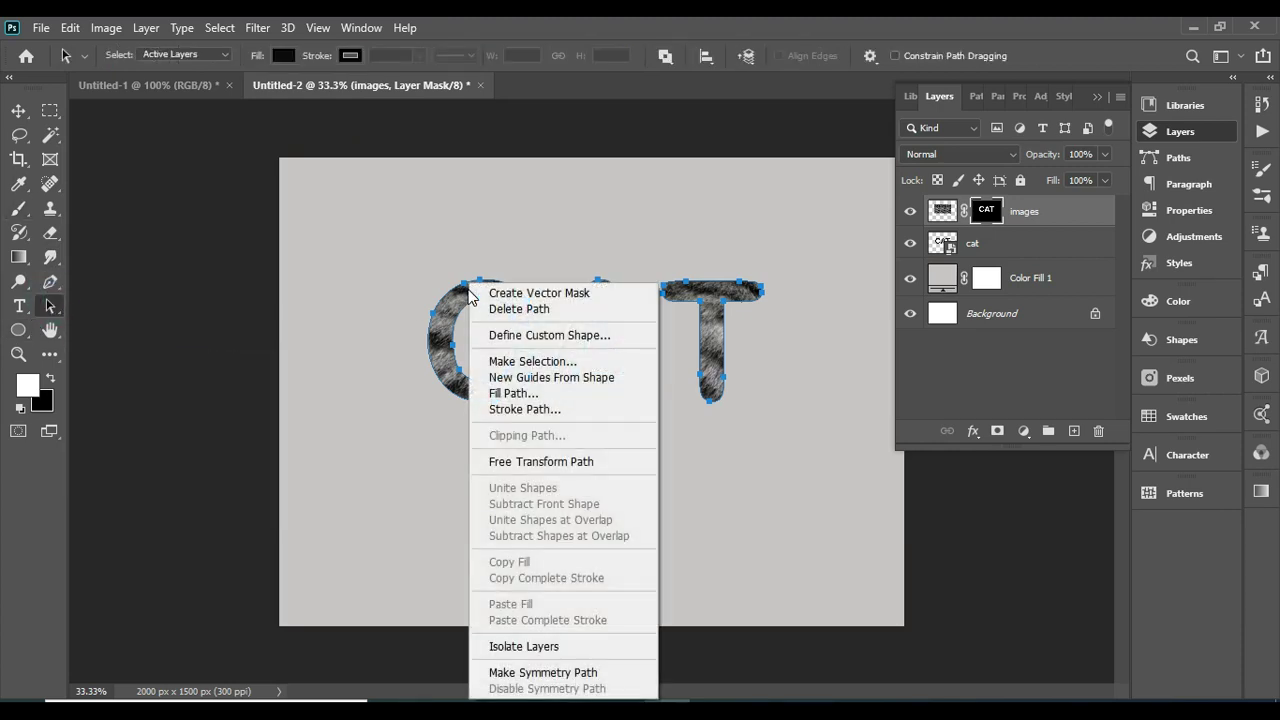
click(524, 409)
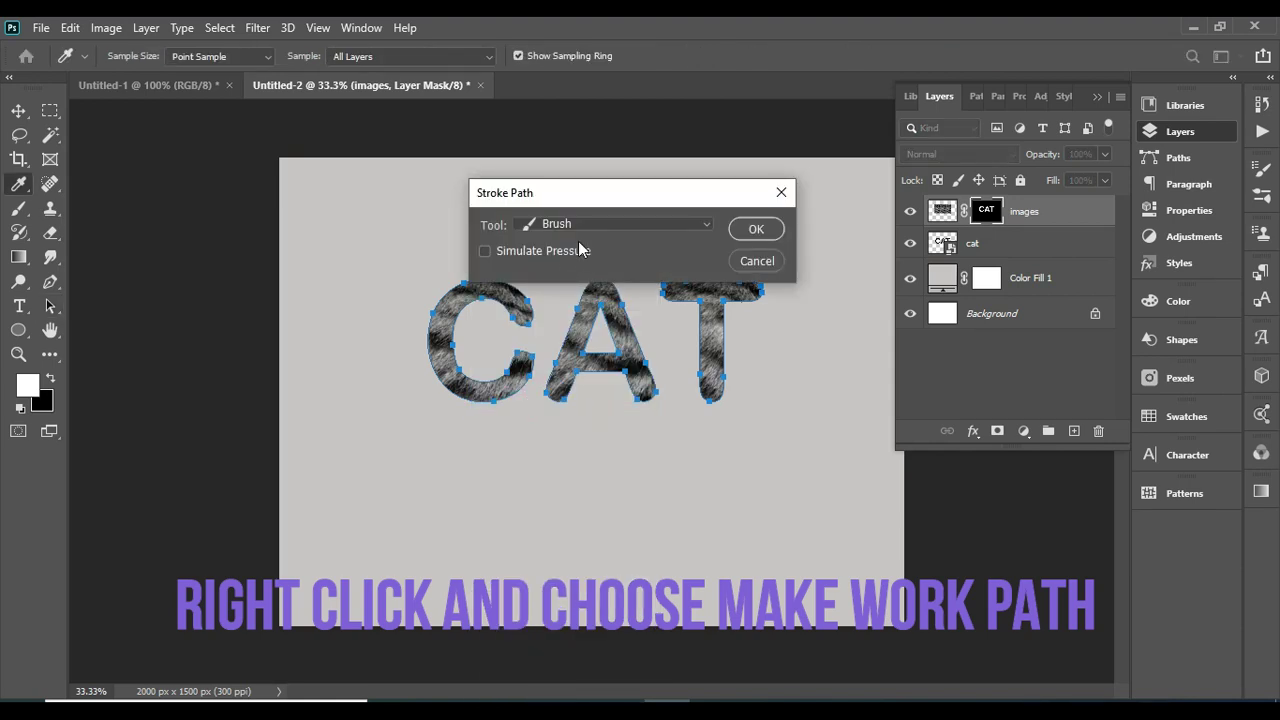
click(755, 230)
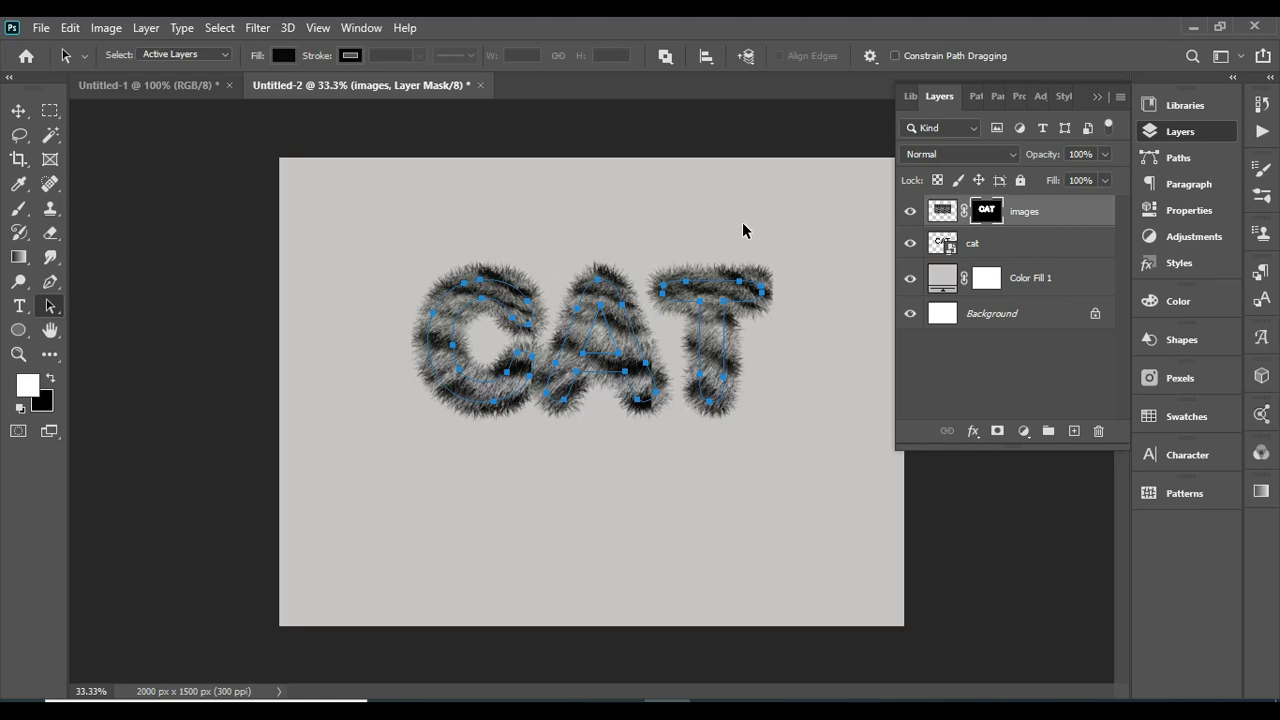
Deselect the Work Path to hide its outline, then select the images layer
click(985, 362)
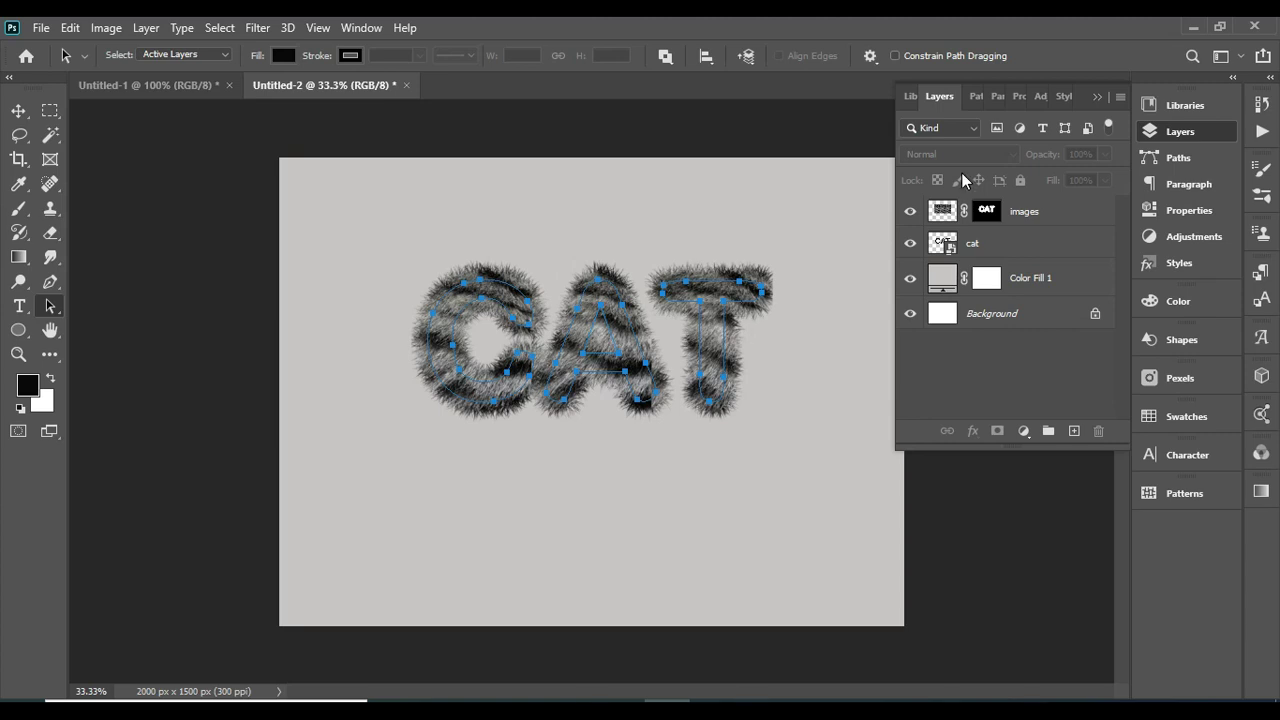
click(977, 96)
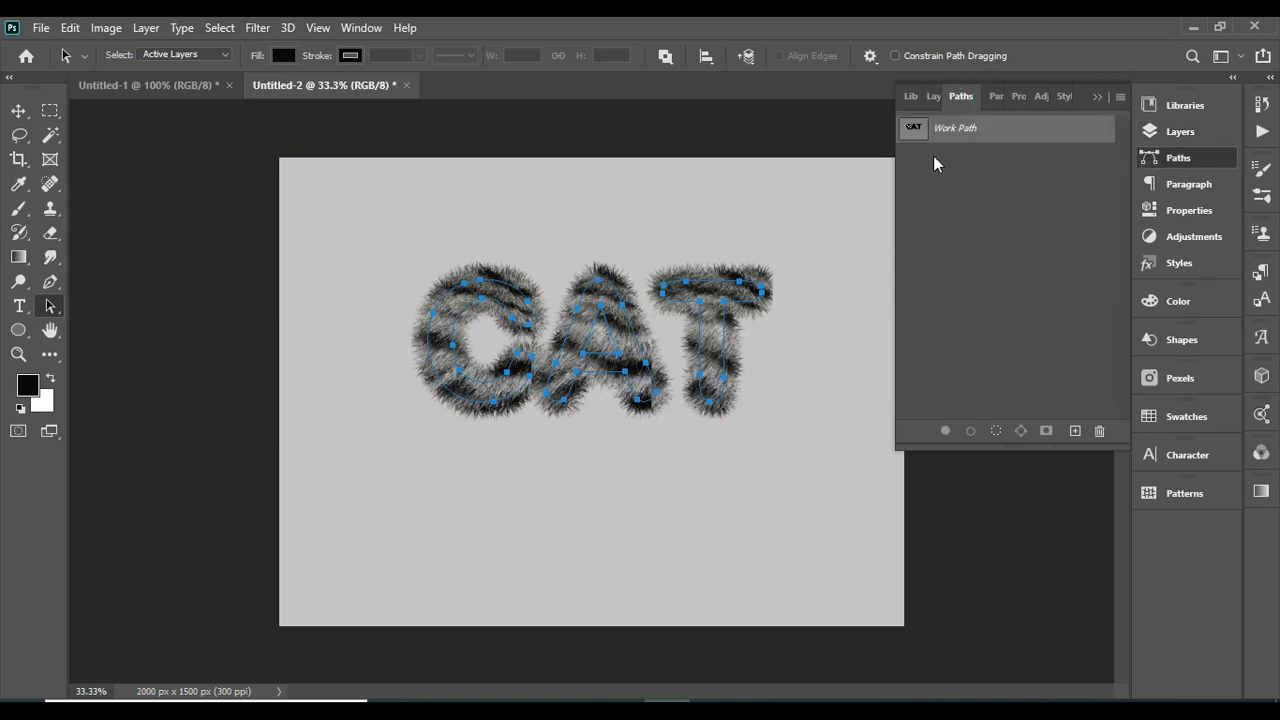
click(998, 242)
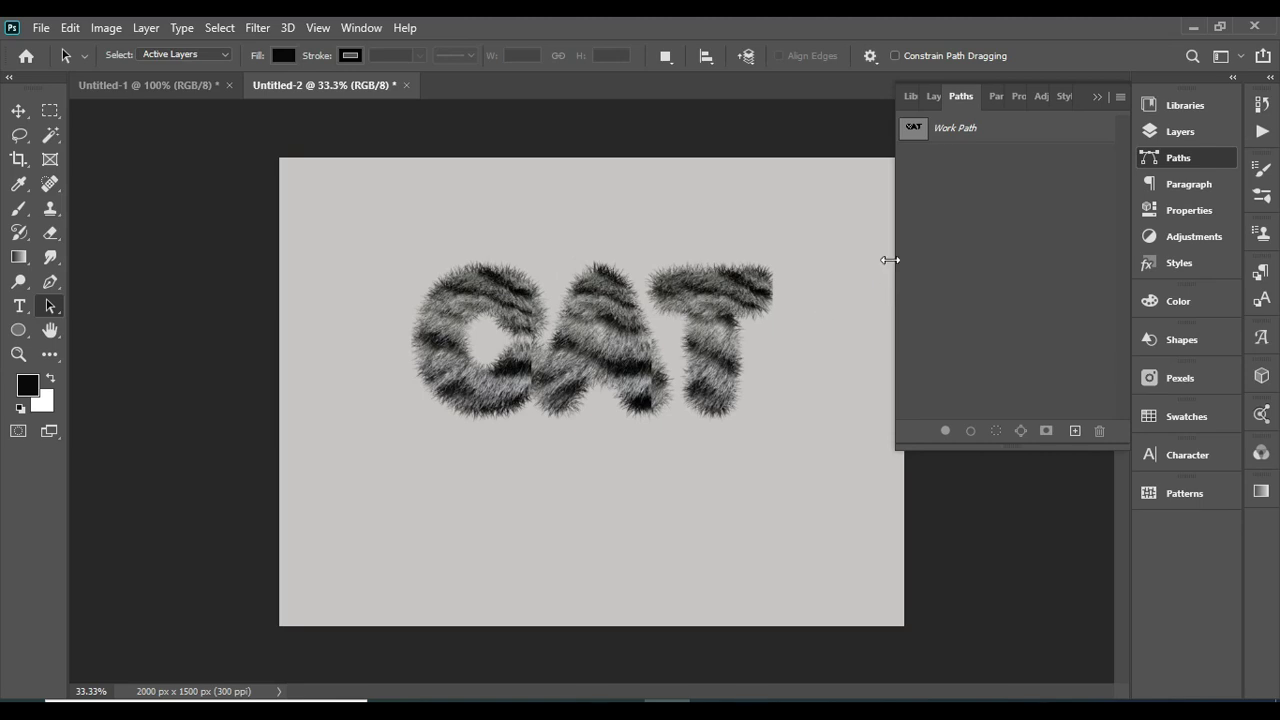
click(934, 96)
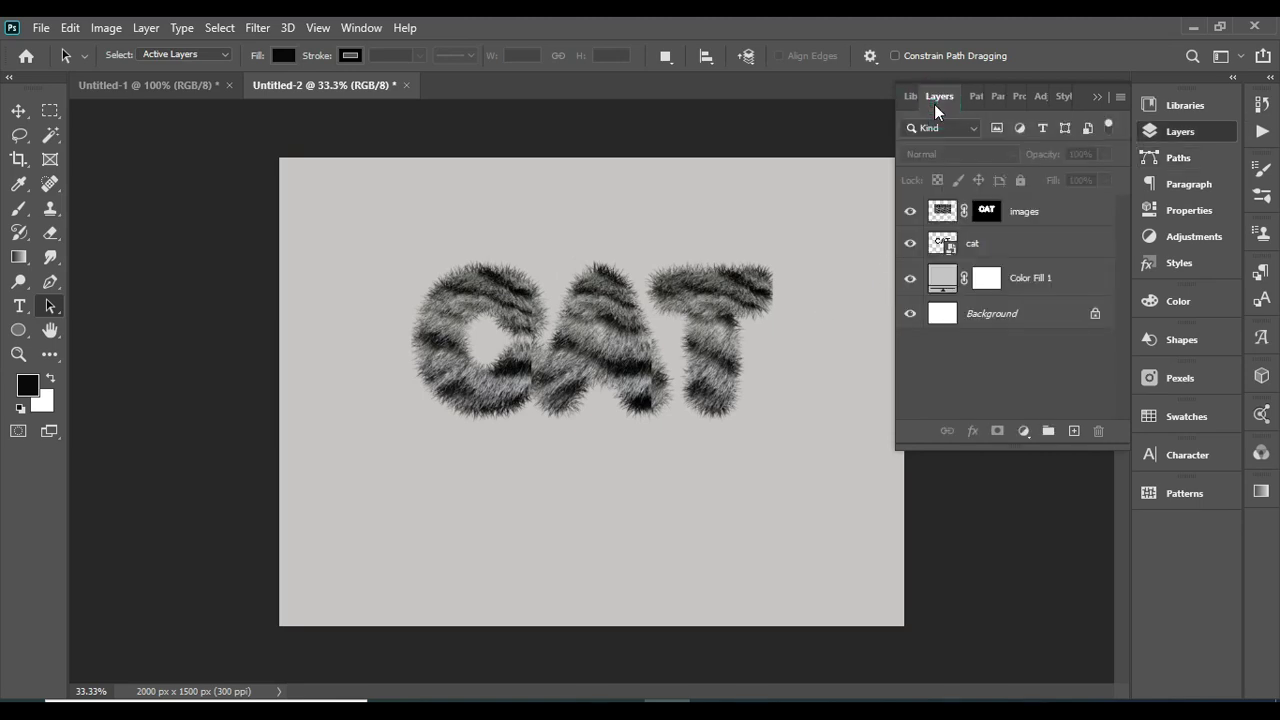
click(1106, 213)
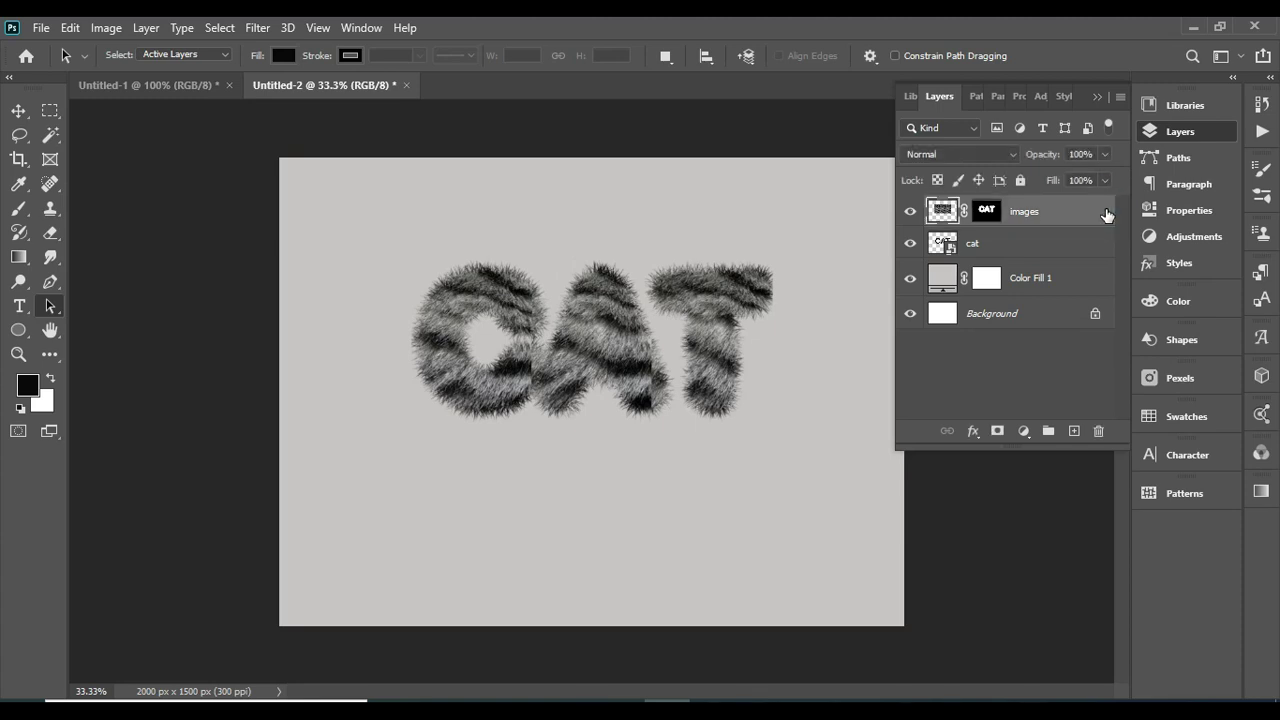
Enable Bevel & Emboss on the images layer with a depth of 469%
double_click(1106, 213)
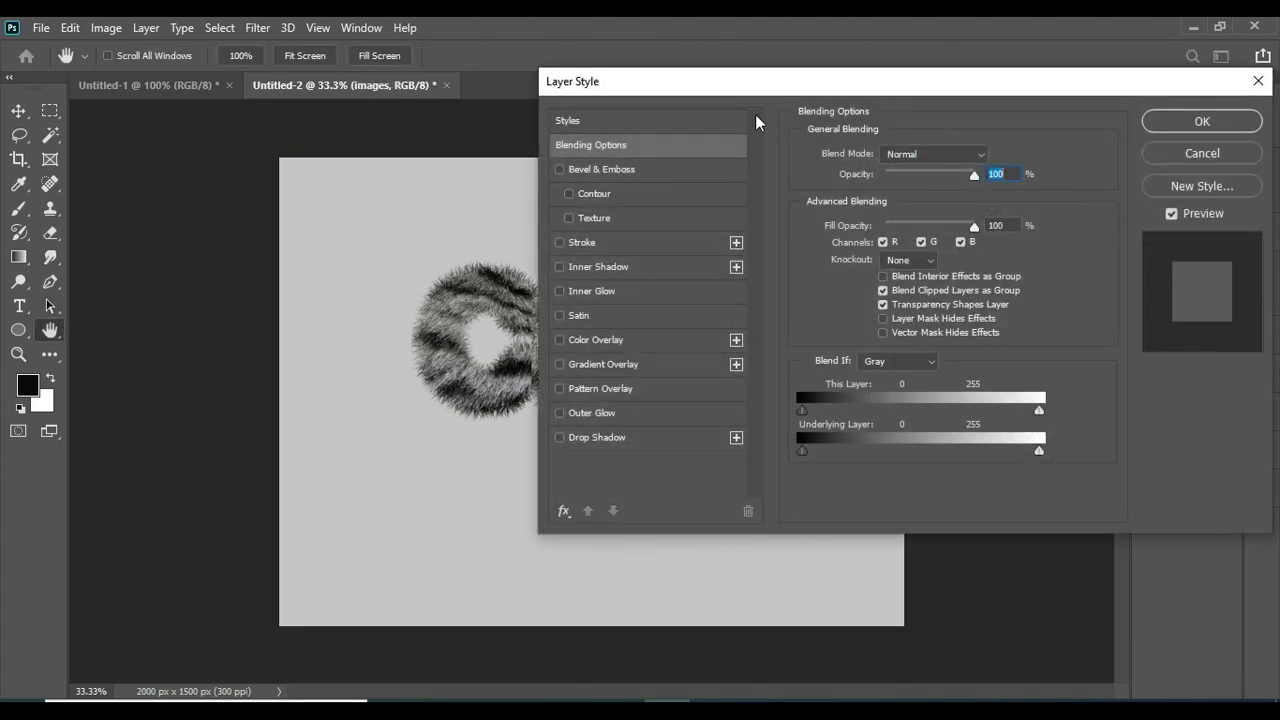
drag(754, 90, 875, 96)
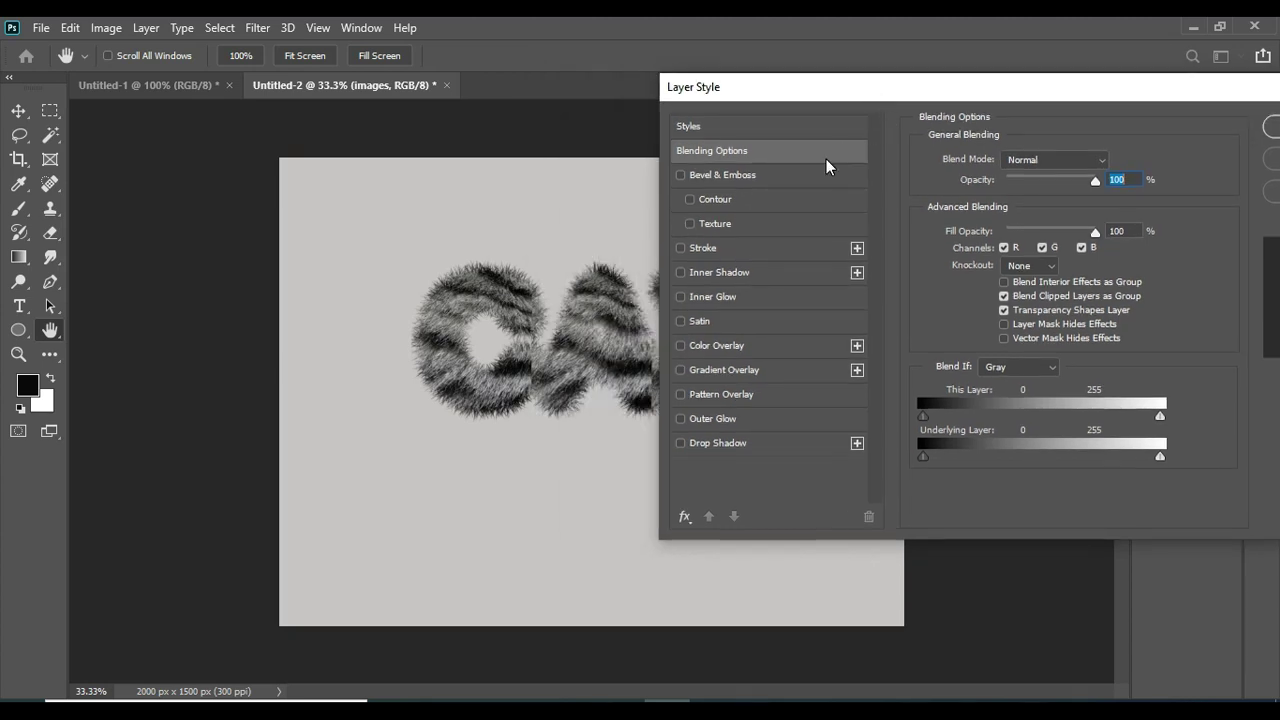
click(682, 177)
click(724, 177)
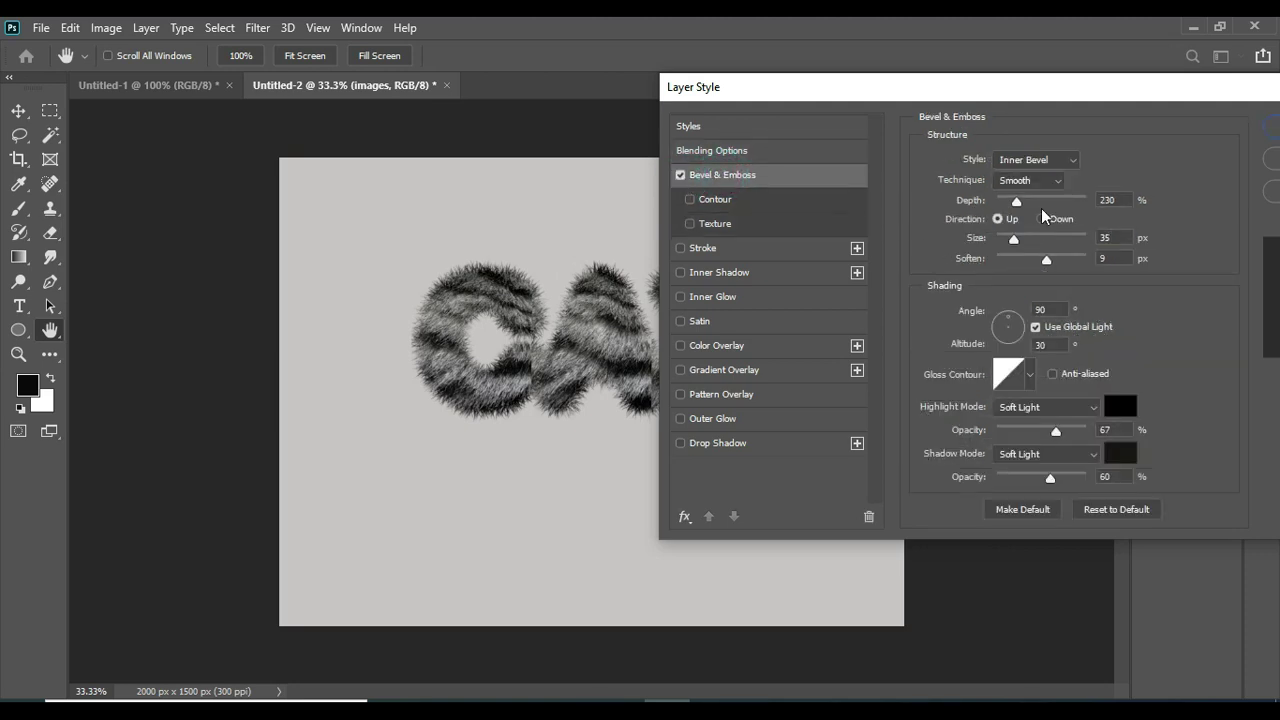
click(1044, 200)
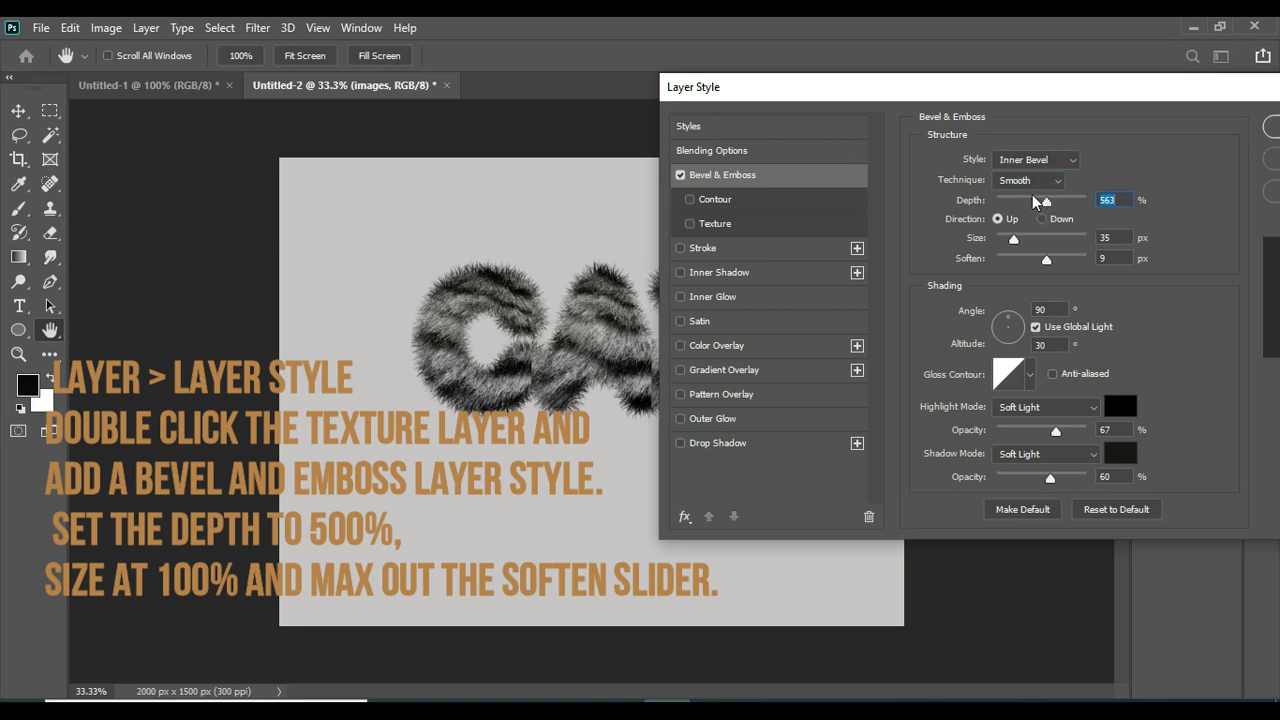
mouse_move(1035, 201)
mouse_down()
mouse_move(1011, 202)
mouse_move(1052, 200)
mouse_move(1038, 201)
mouse_up()
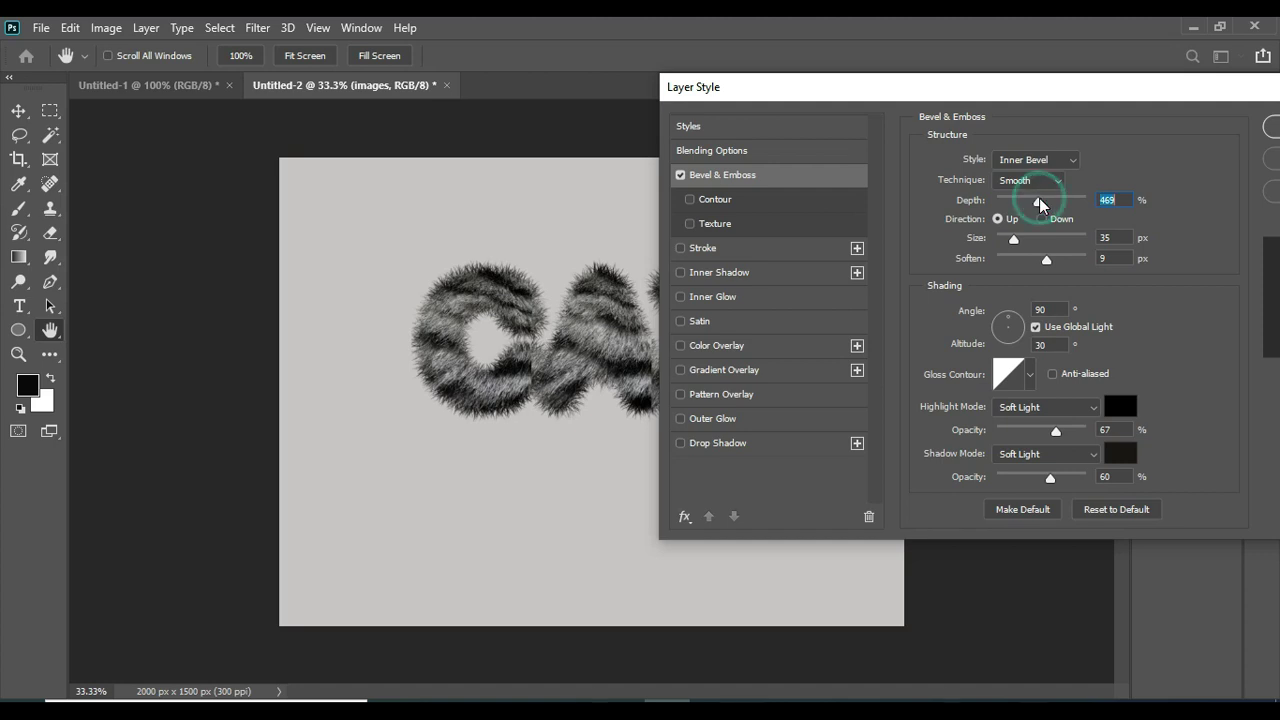
Set the bevel size to 32 px and soften to 5 px
click(1008, 240)
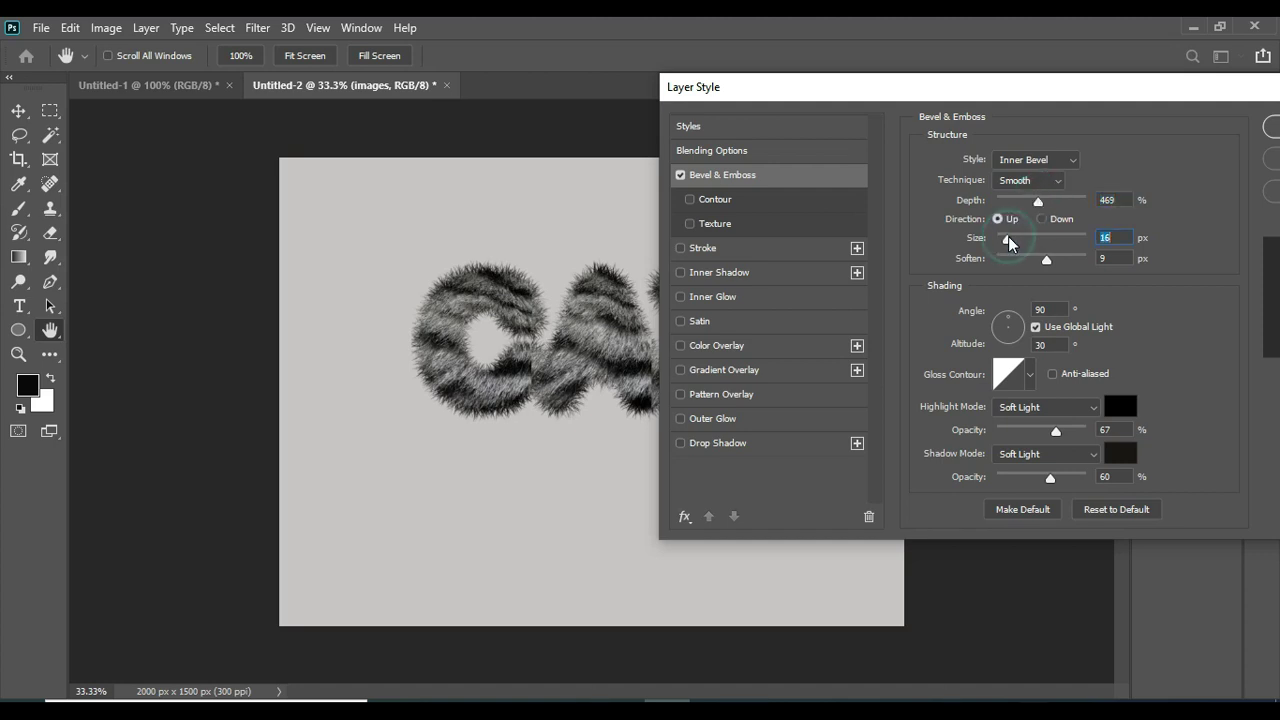
click(1018, 240)
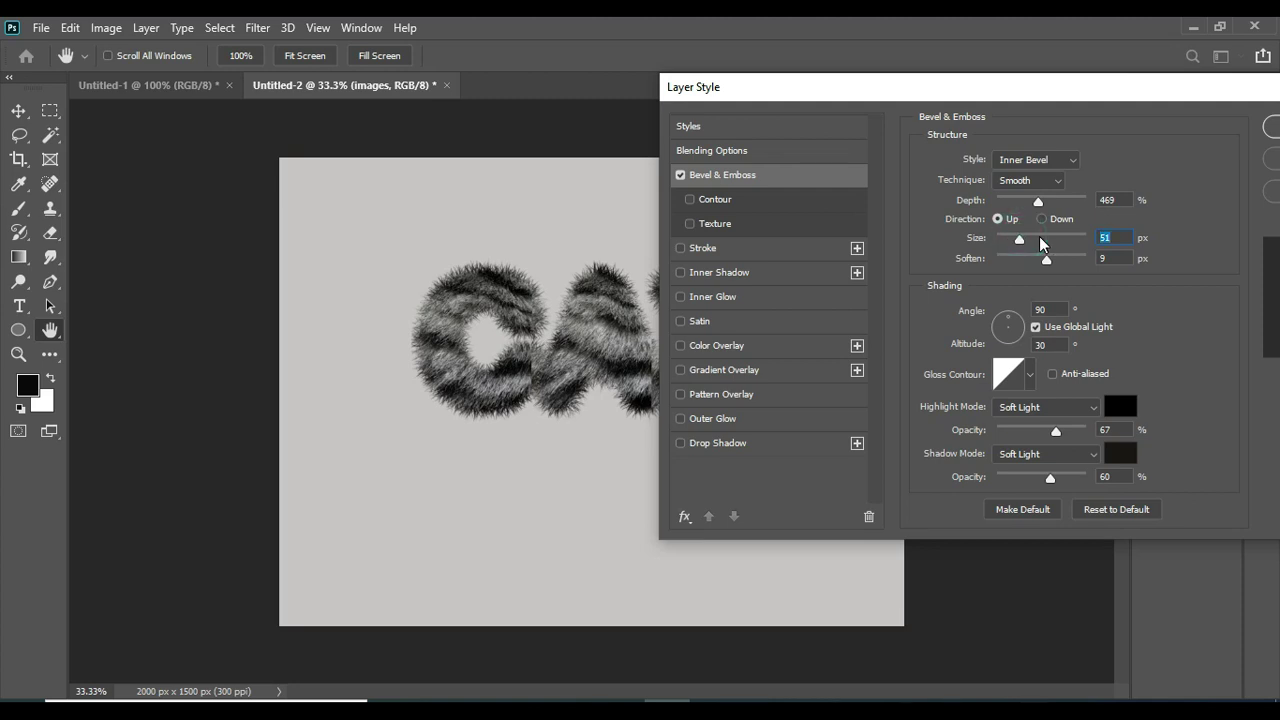
click(1019, 241)
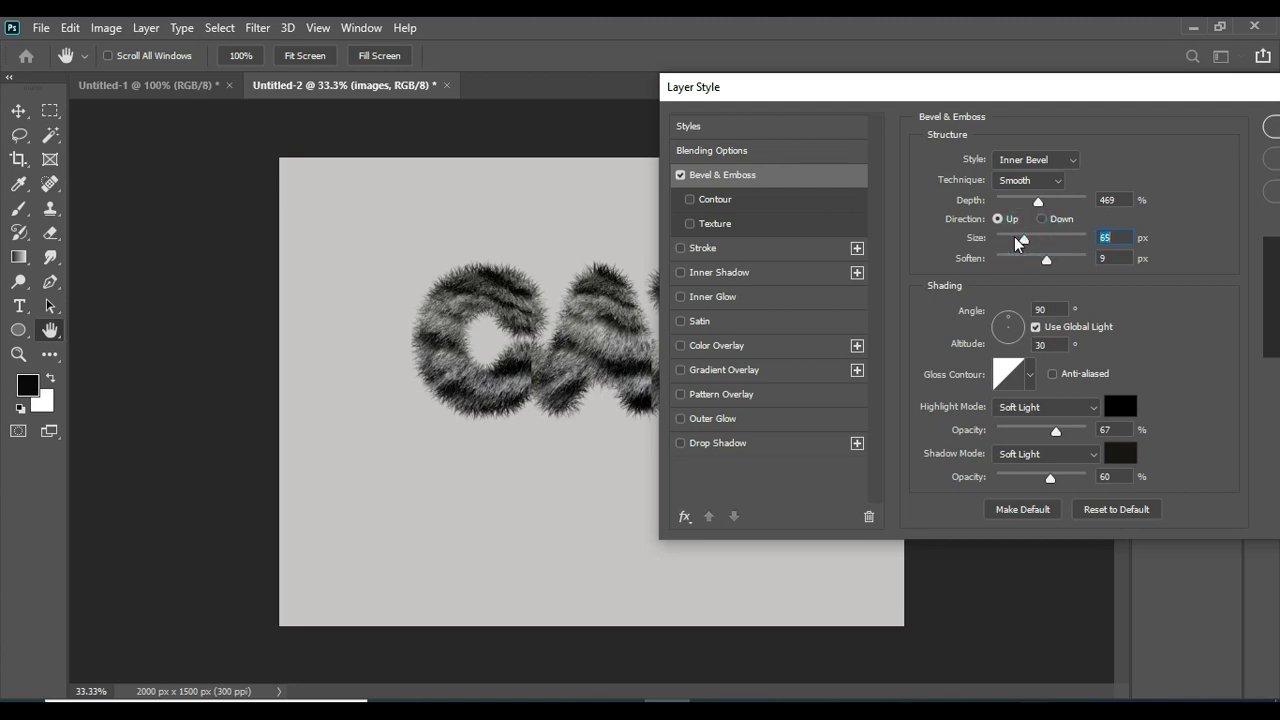
click(1010, 240)
click(1024, 259)
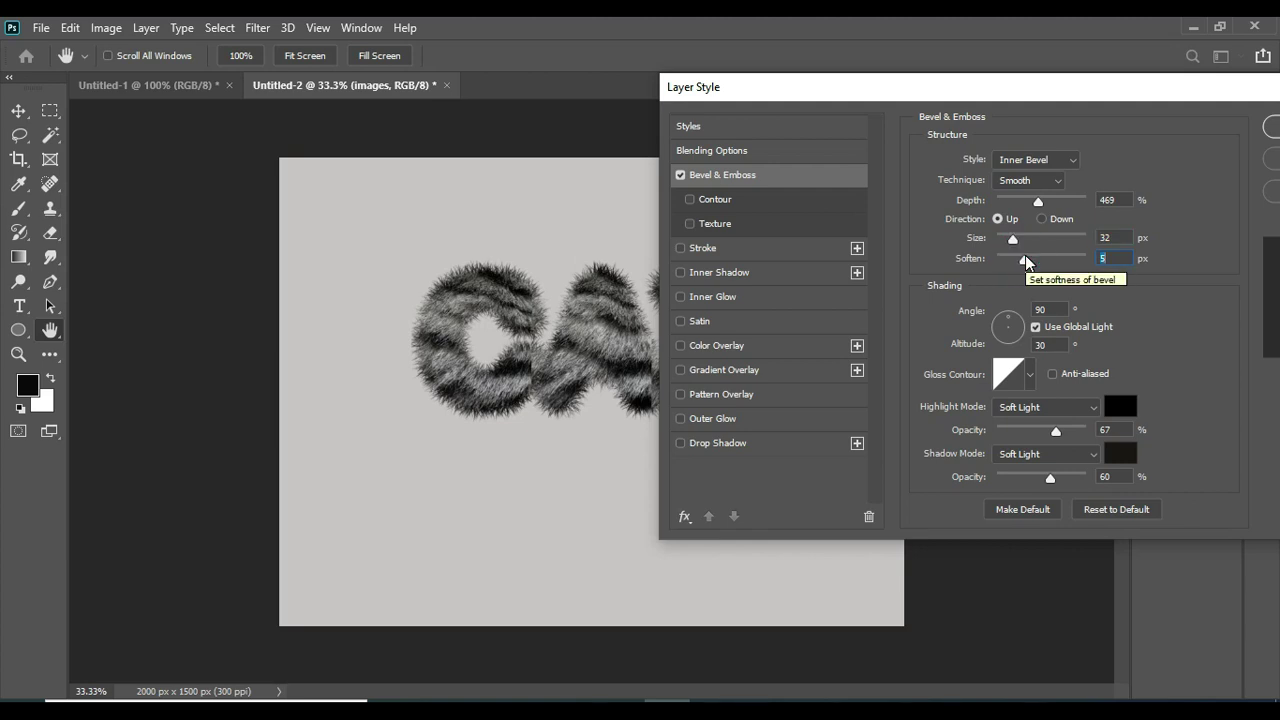
Set the bevel highlight mode to Overlay and the shadow mode to Multiply
click(1086, 408)
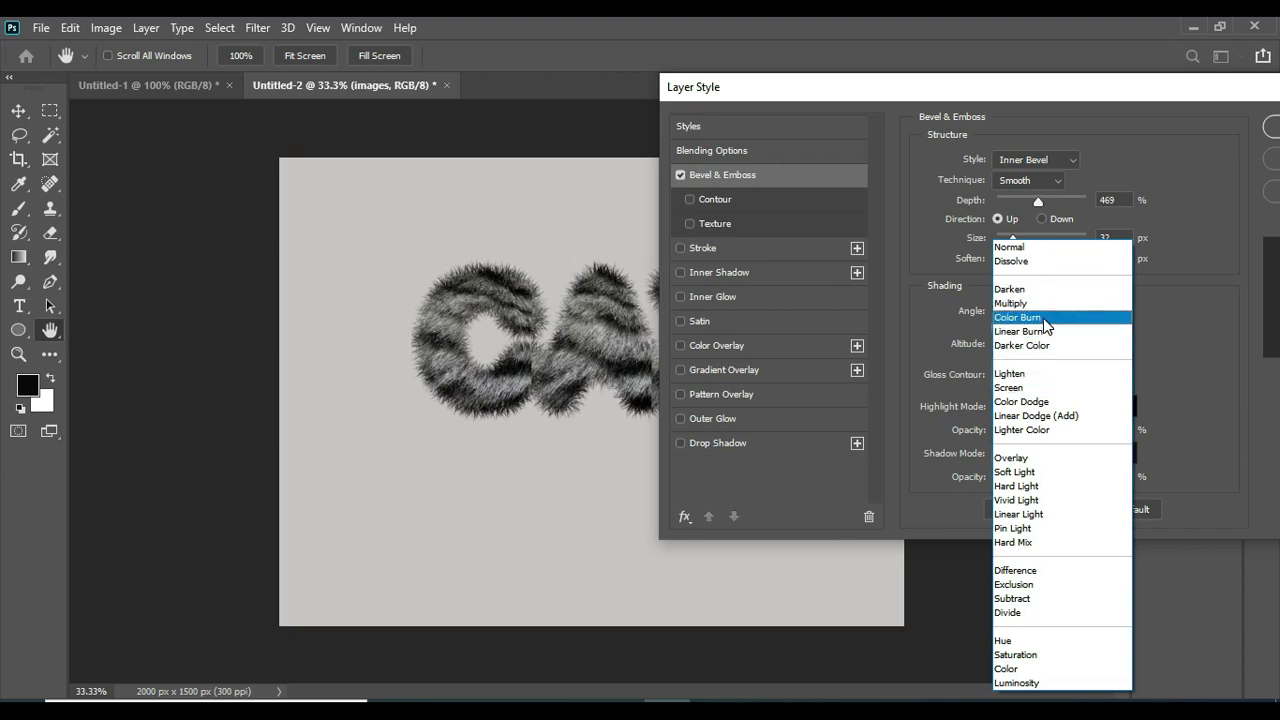
click(1027, 458)
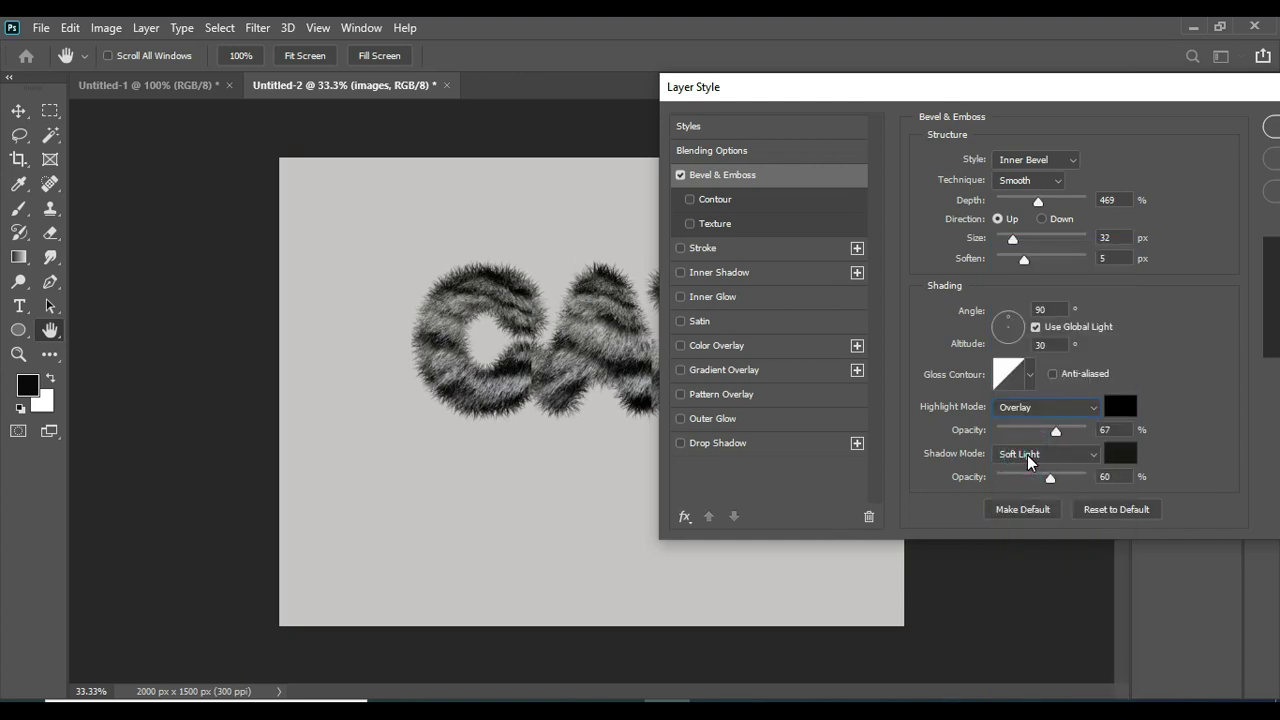
click(1090, 462)
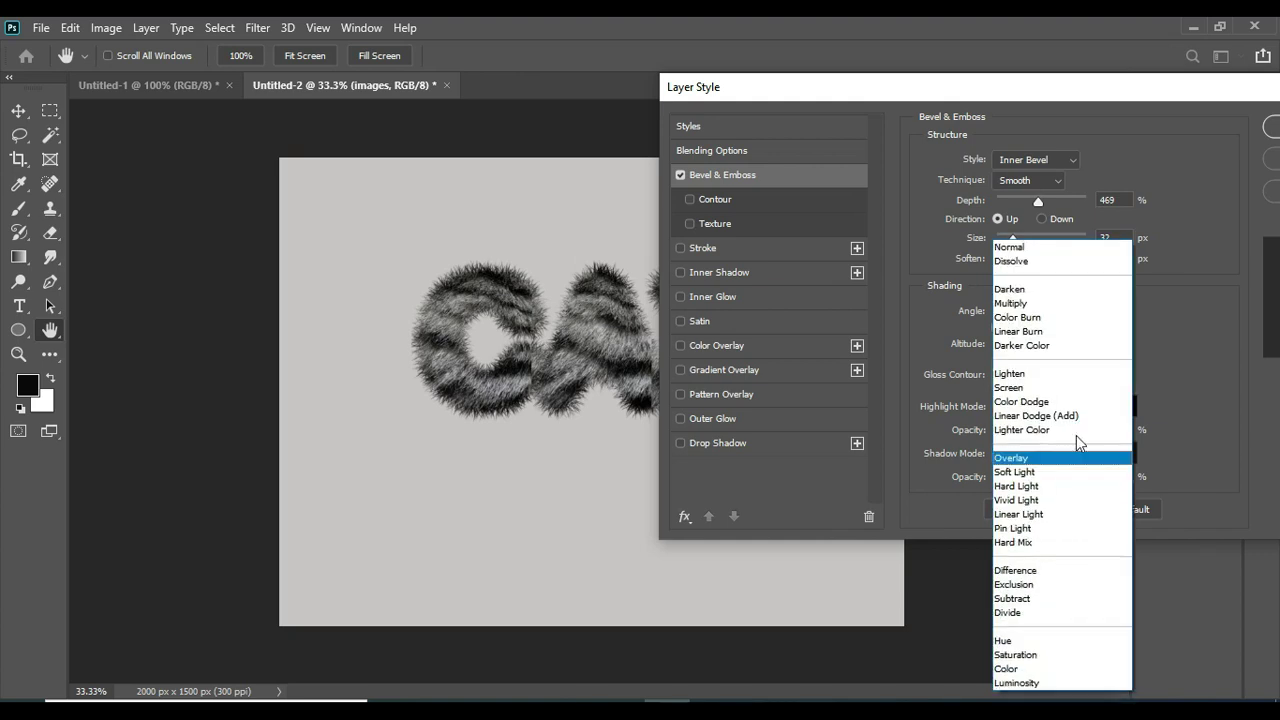
click(1043, 308)
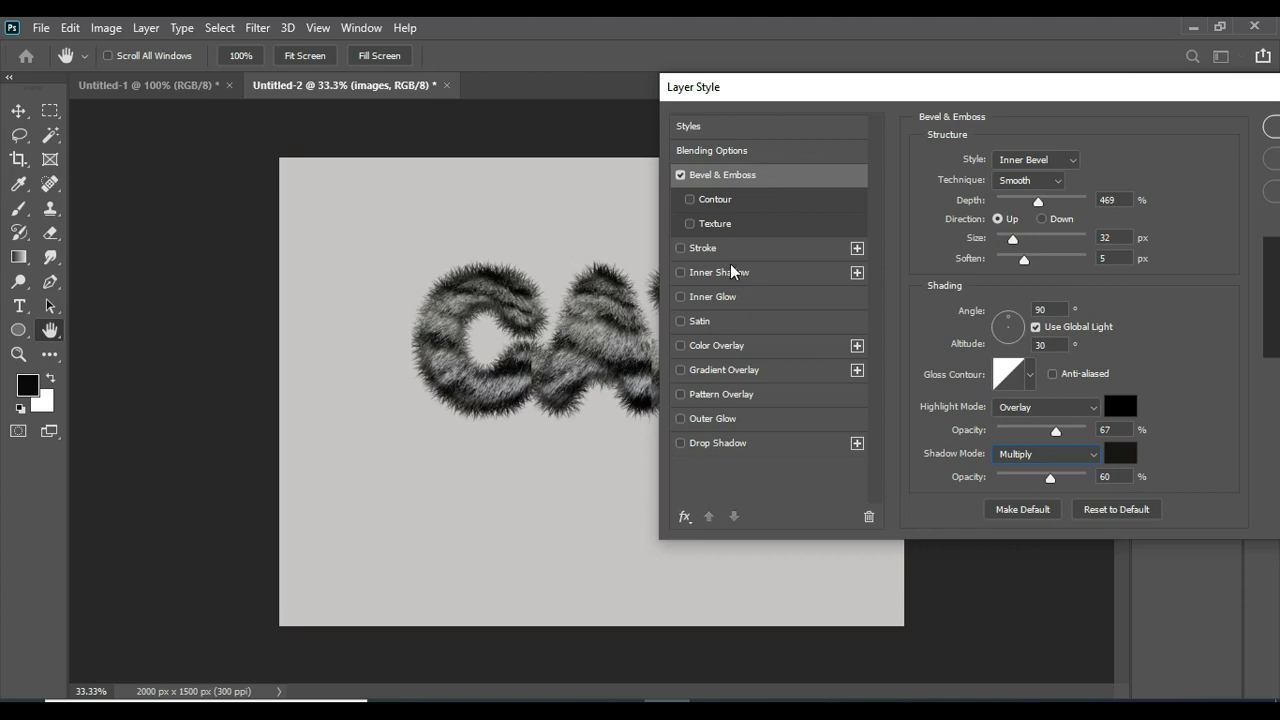
Add an Inner Shadow at 26% opacity with a 14 px distance
click(682, 273)
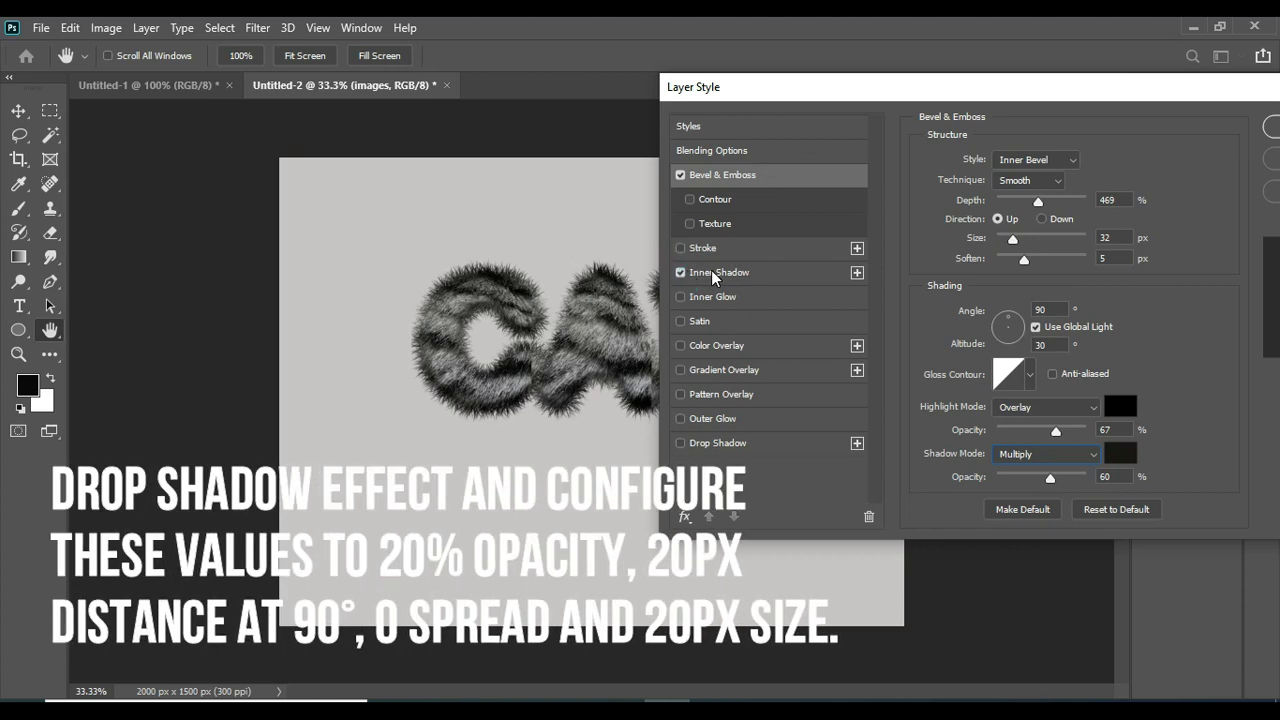
click(714, 274)
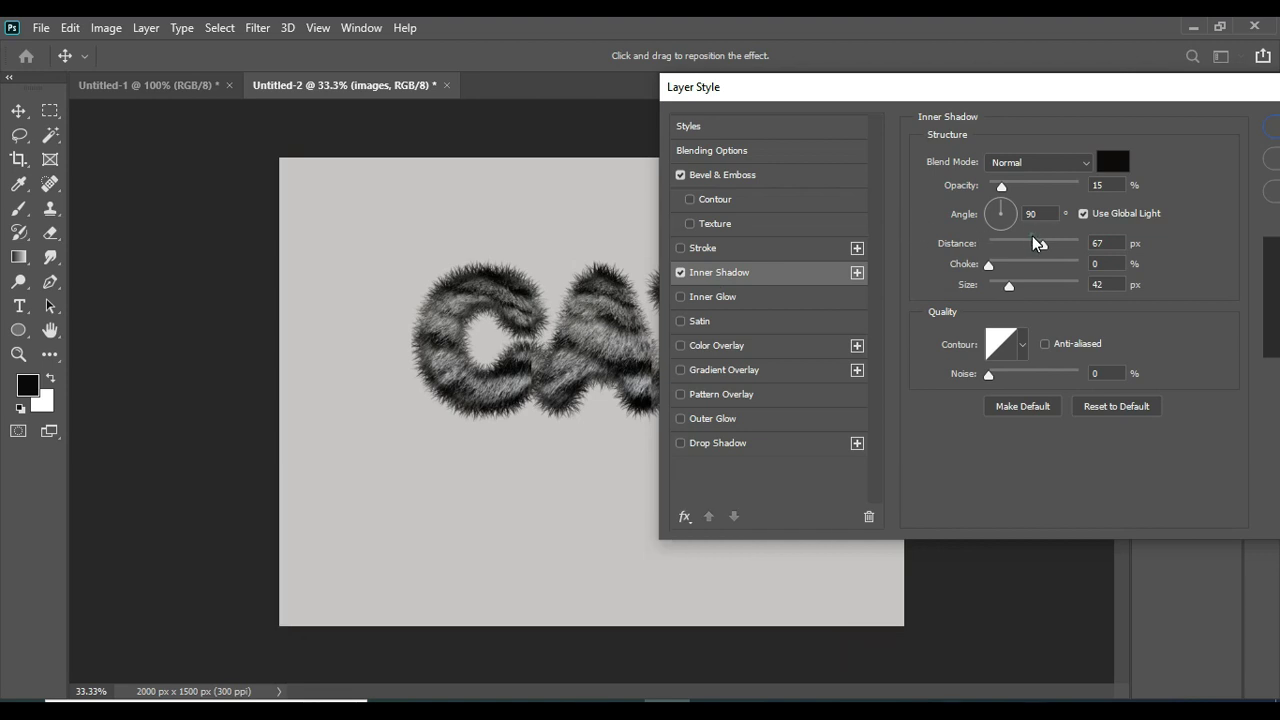
drag(1030, 244, 1009, 249)
drag(1019, 281, 1010, 288)
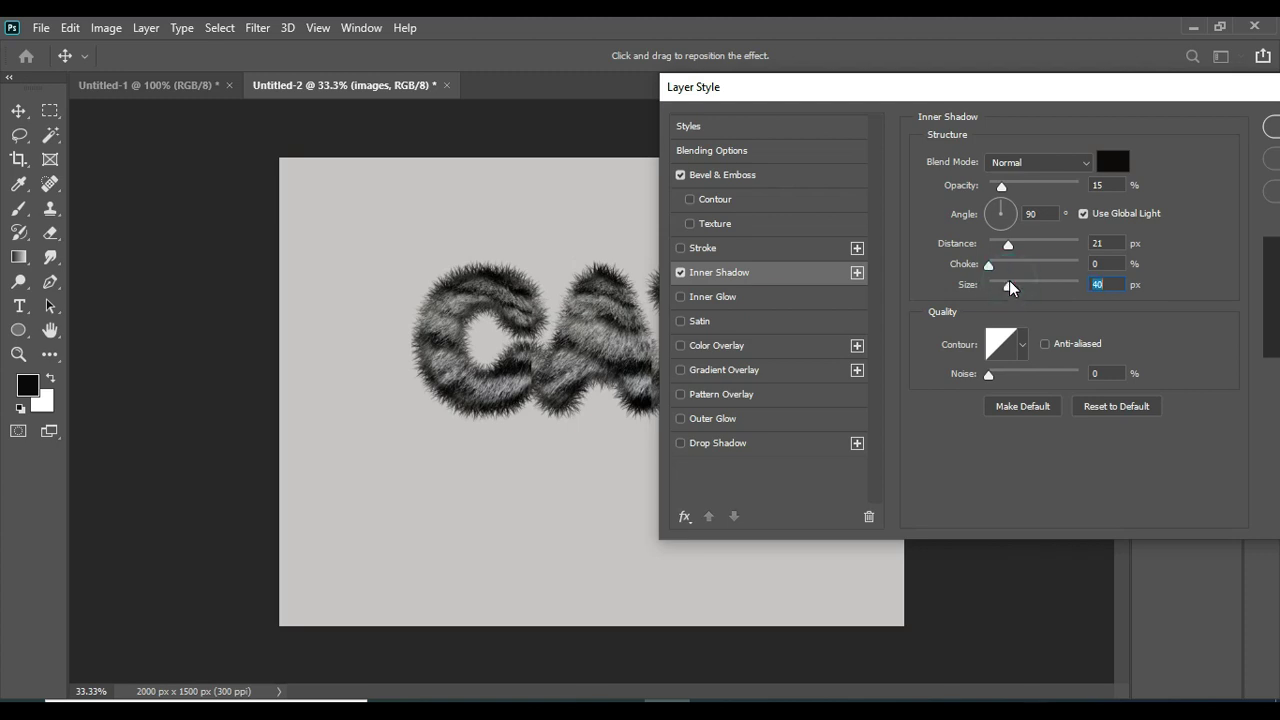
click(1013, 184)
drag(1007, 245, 1002, 245)
Add a Drop Shadow at 48% opacity and turn on Inner Glow
click(681, 443)
click(708, 442)
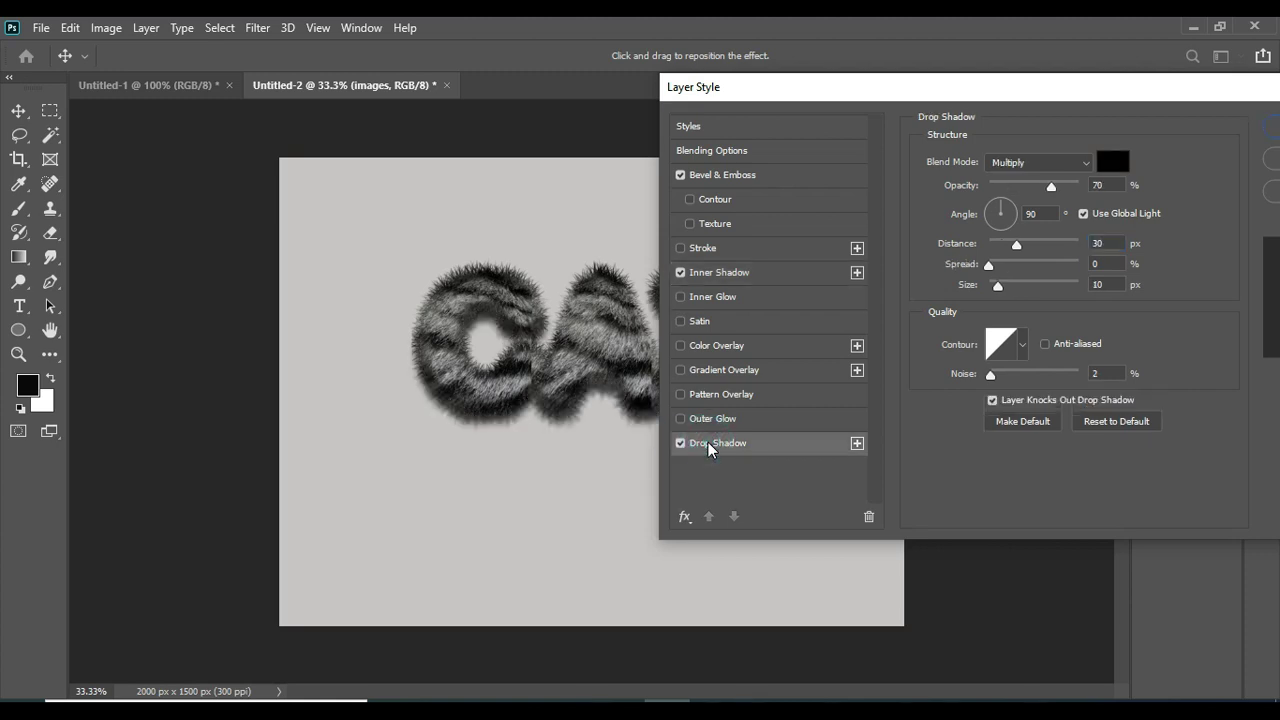
click(1034, 183)
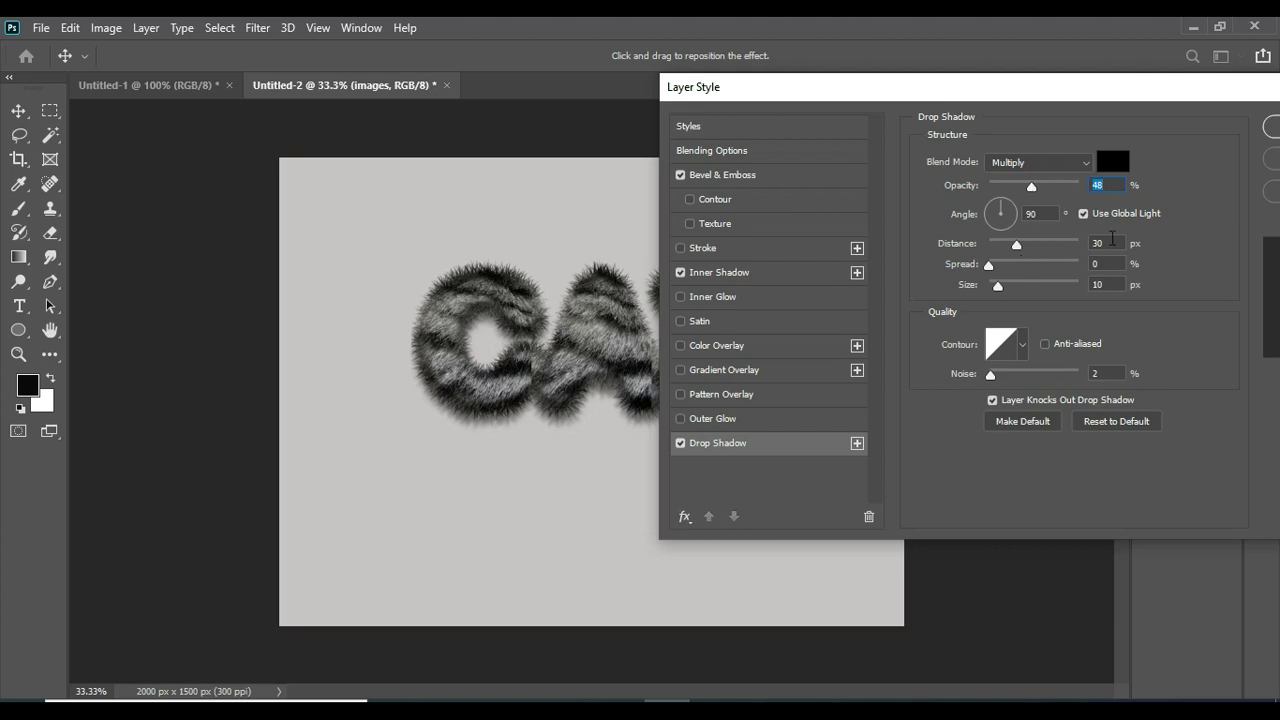
click(1106, 284)
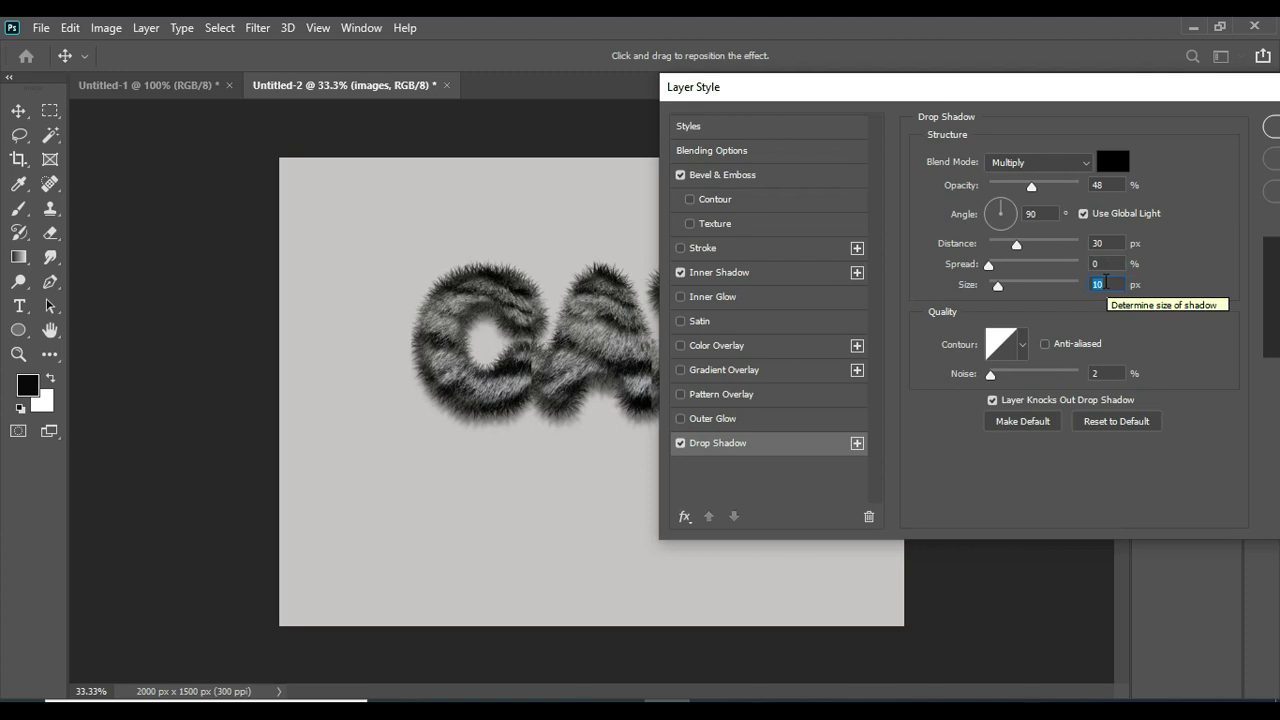
click(707, 298)
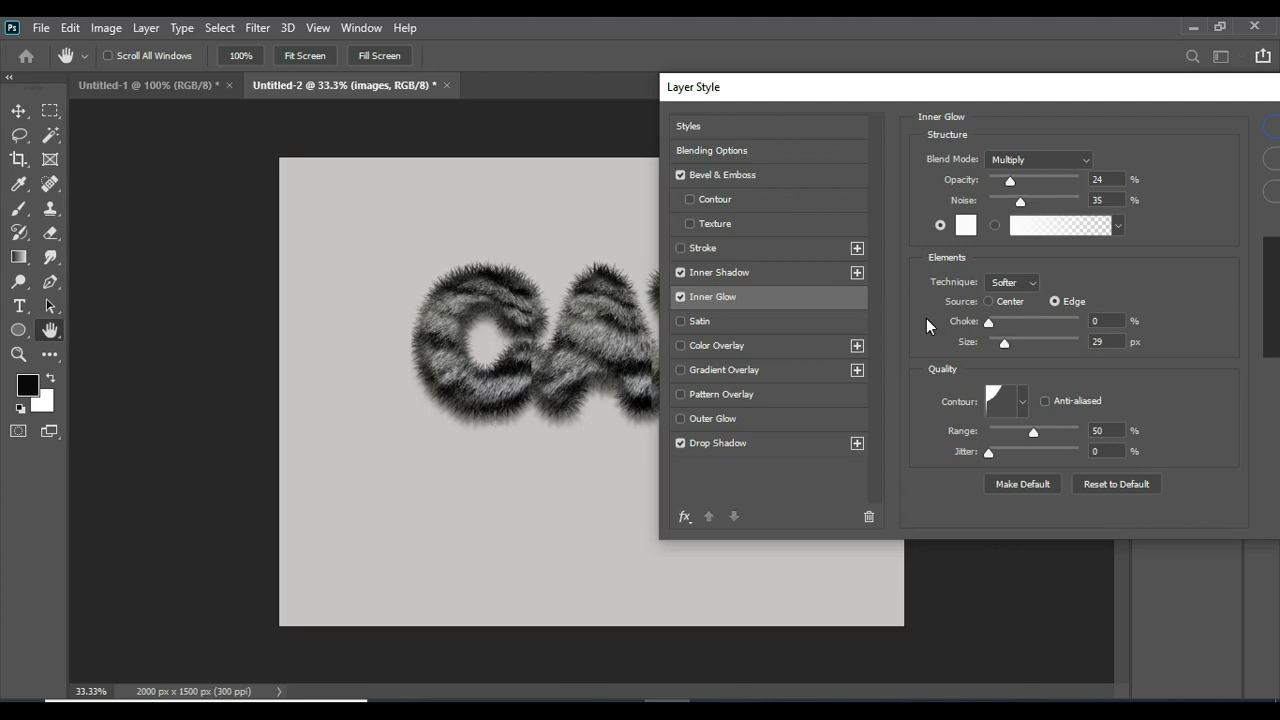
Set the Inner Glow size to 59 px, apply the layer style, and begin closing the document
click(1016, 340)
click(1272, 126)
key(a)
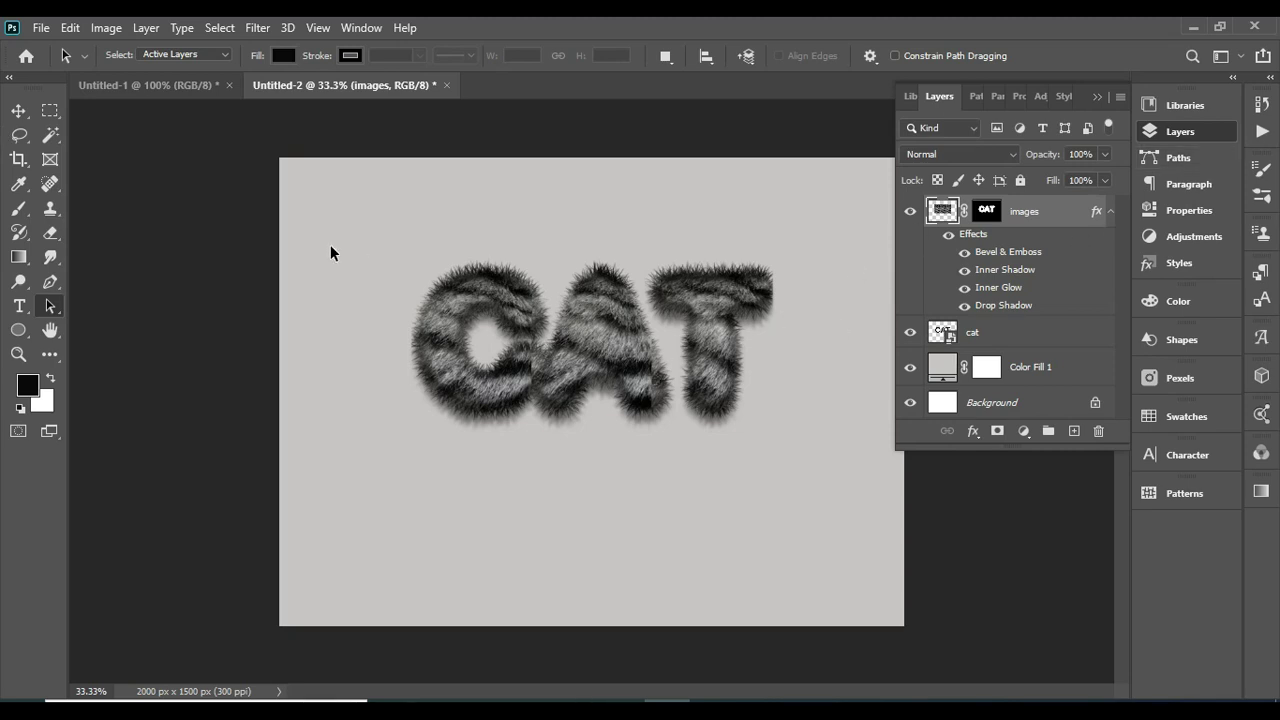
click(48, 29)
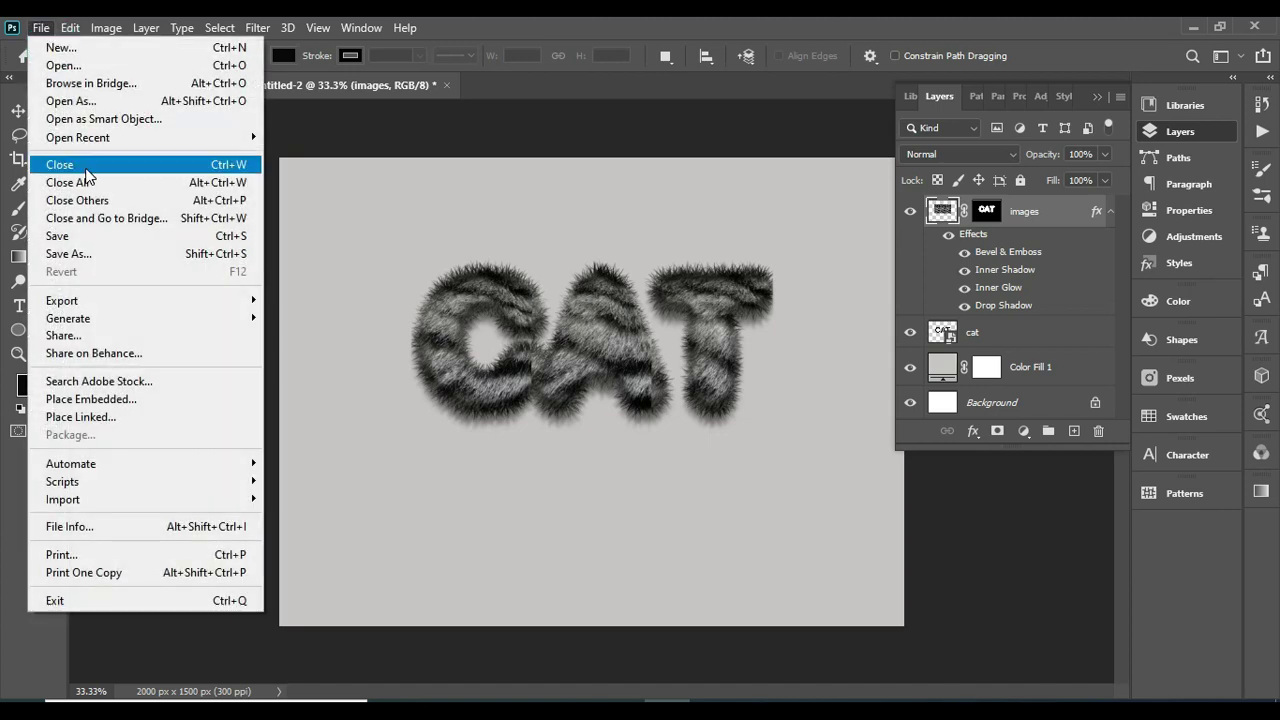